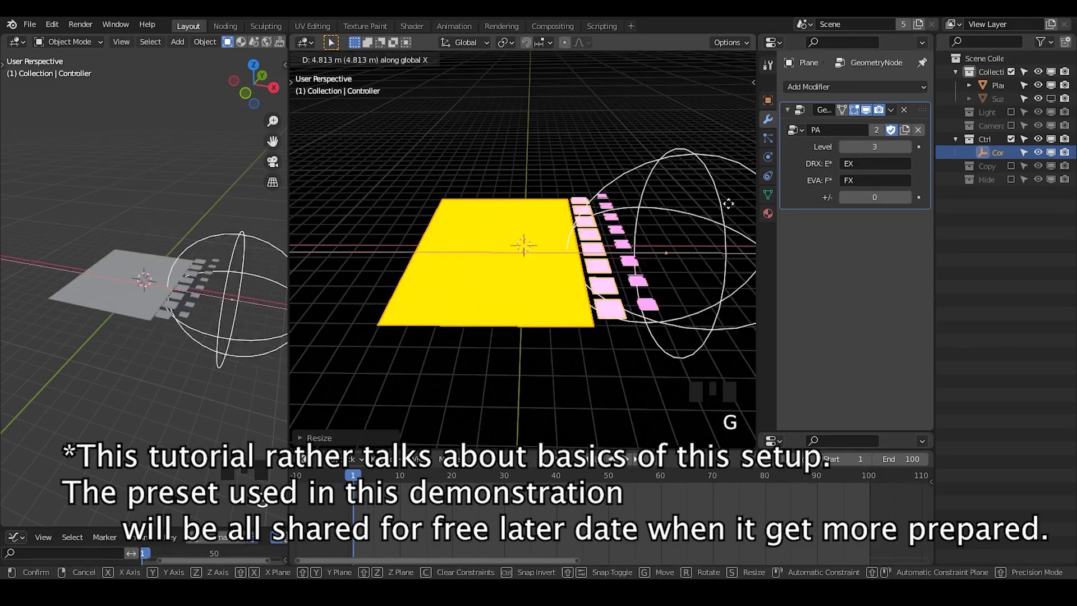
Move the controller along X, scale it up, and try modifier Levels from 1 to 4, ending at 2.
key("x")
left_click(667, 234)
key("s")
left_click(743, 241)
left_click(844, 146)
left_click(843, 147)
left_click(906, 146)
left_click(906, 146)
left_click(907, 146)
left_click(844, 147)
left_click(844, 147)
Move the controller along X again and shrink it.
key("g")
key("x")
left_click(675, 185)
key("s")
left_click(508, 231)
key("g")
key("x")
left_click(614, 229)
Swap the effect's source geometry to Suzanne and move the controller along X.
left_click_drag(819, 430, 819, 51)
key("Left")
key("Left")
key("Left")
key("Left")
key("Left")
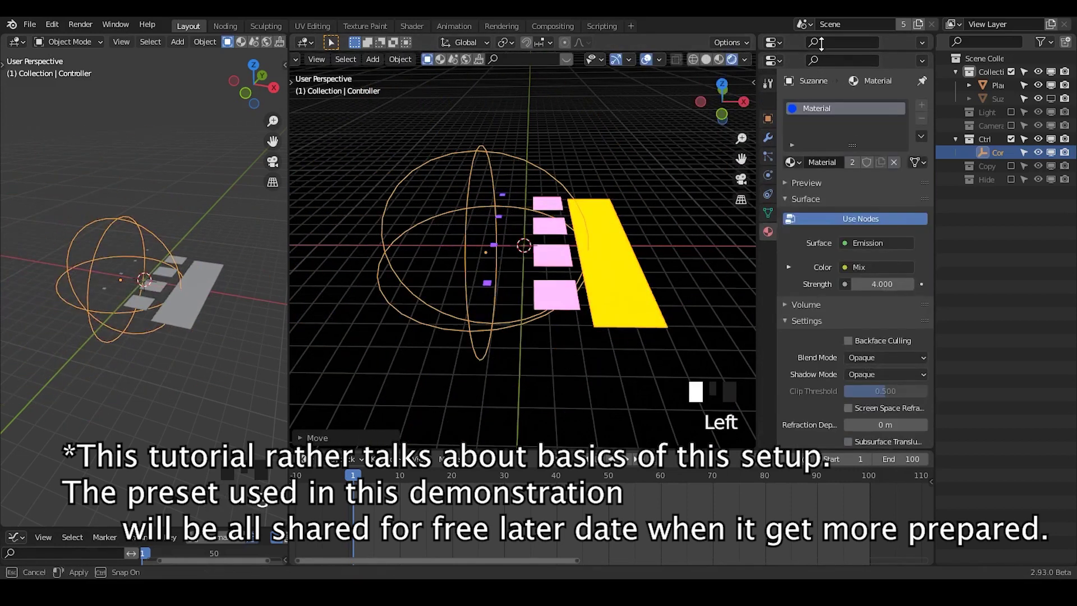
key("g")
key("x")
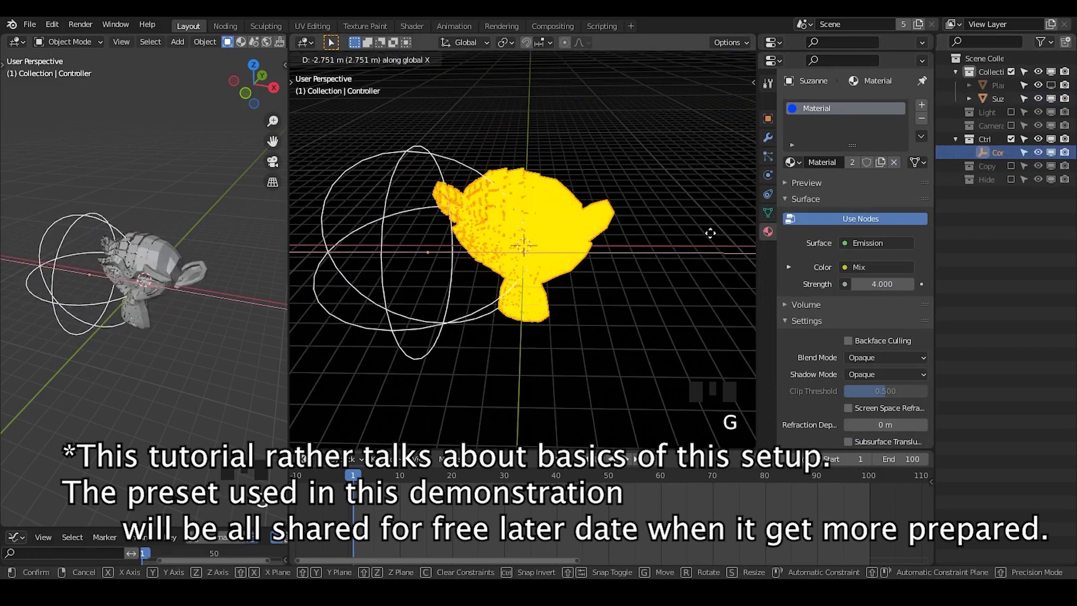
left_click(537, 239)
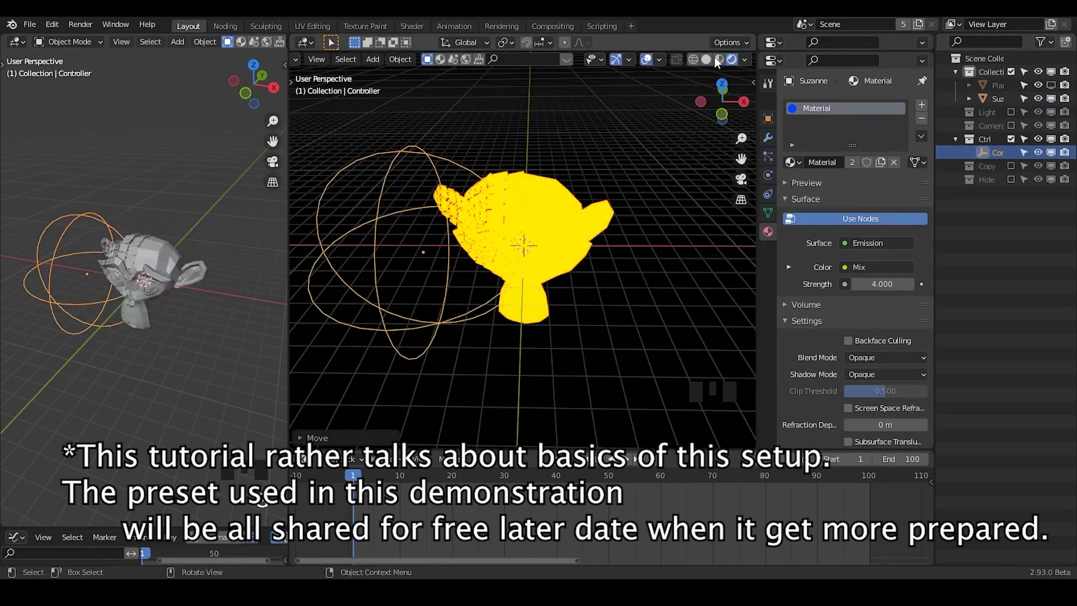
Switch to solid shading, reposition the controller on X, and set Suzanne's modifier Level to 0.
left_click(706, 60)
key("g")
key("x")
left_click(456, 221)
left_click(588, 210)
left_click(768, 138)
left_click(844, 164)
Select the controller and move it along X, then down along Z.
left_click(408, 159)
key("g")
key("x")
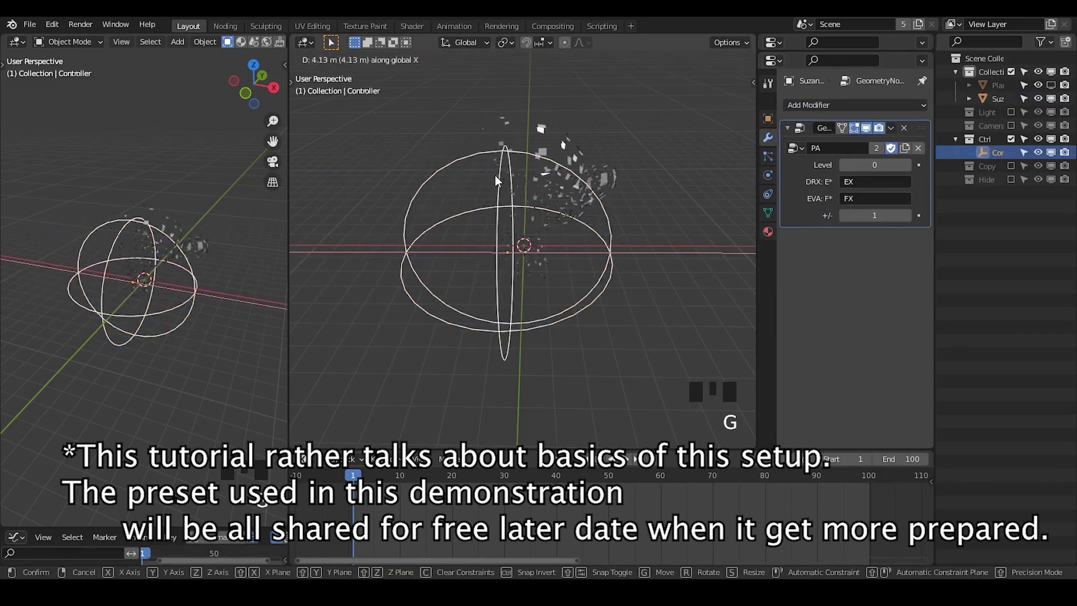
left_click(497, 180)
key("g")
key("z")
left_click(580, 289)
Set the axis fields to EZ and FZ and test the controller moving along Z.
left_click(876, 182)
type("EZ")
key("Return")
left_click(878, 198)
key("BackSpace")
type("Z")
key("Return")
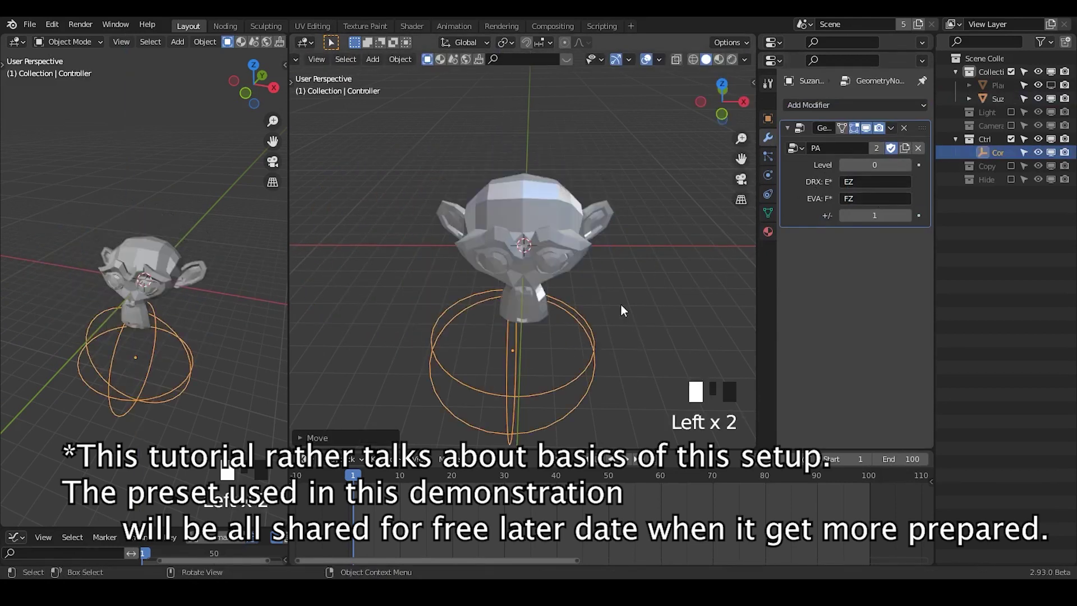
key("g")
key("z")
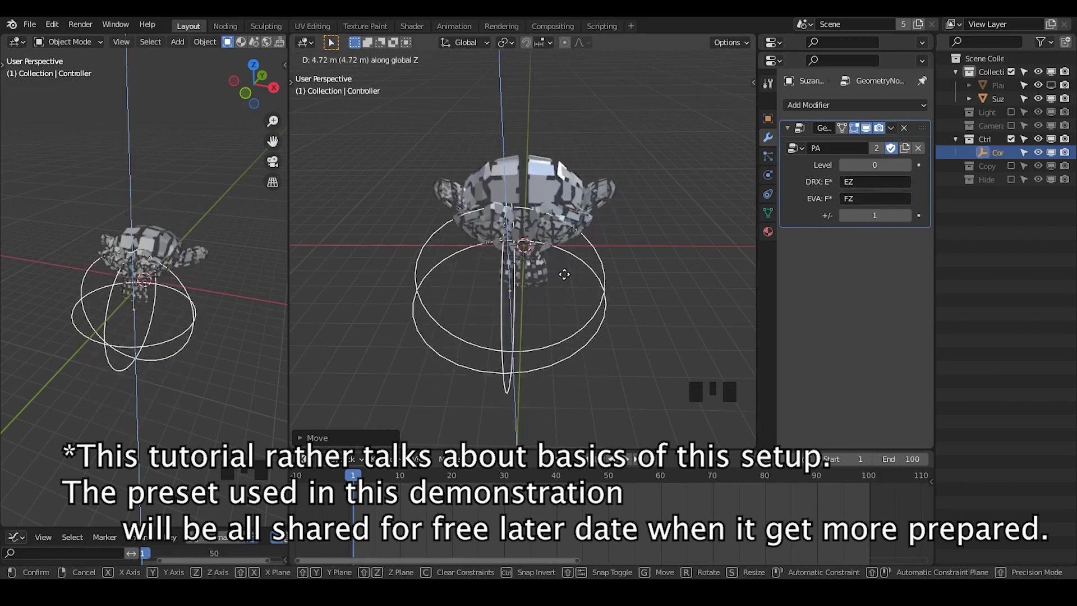
left_click(572, 268)
Set the axis fields to EY and FY and test the controller moving along Y.
left_click(867, 183)
key("Left")
key("Left")
type("Y")
key("Return")
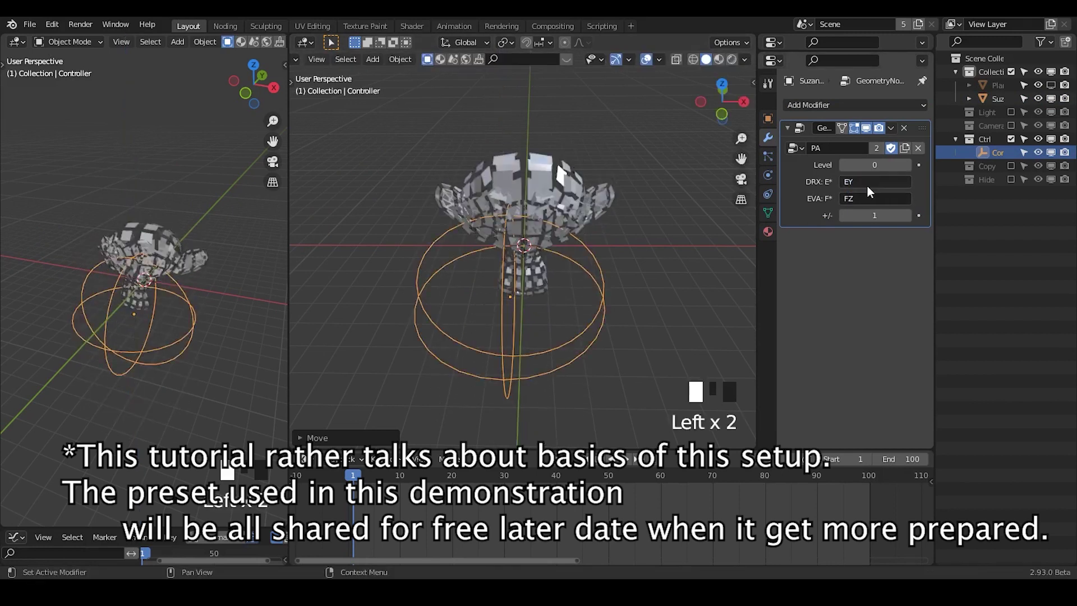
left_click(864, 197)
key("Left")
type("Y")
key("Return")
key("g")
key("y")
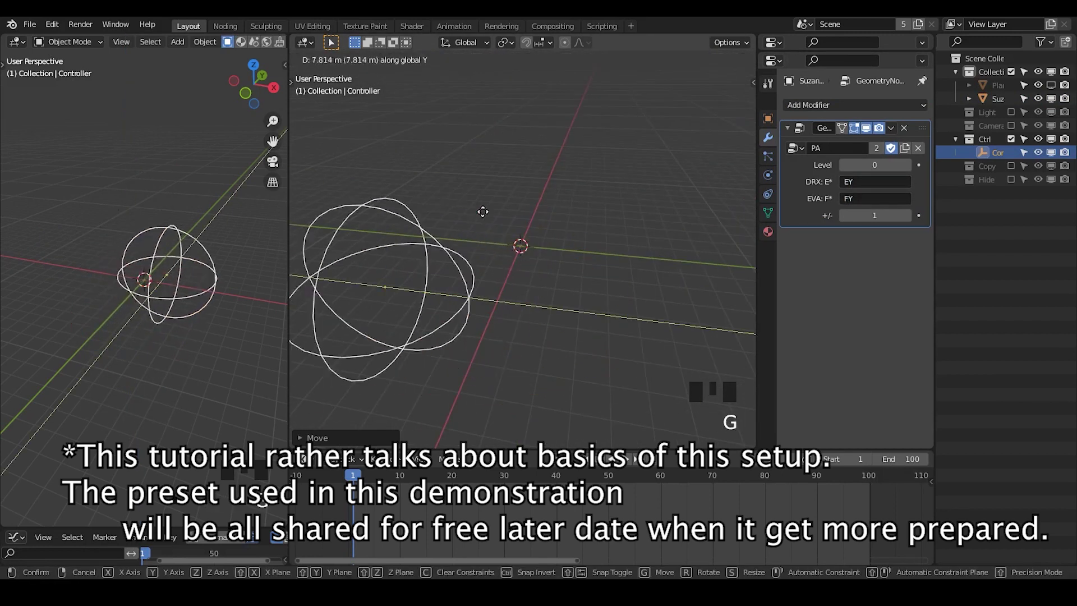
left_click(318, 239)
Raise the Level to 3, reset the controller's scale, and move it along Y.
left_click(908, 165)
left_click(909, 165)
left_click(908, 165)
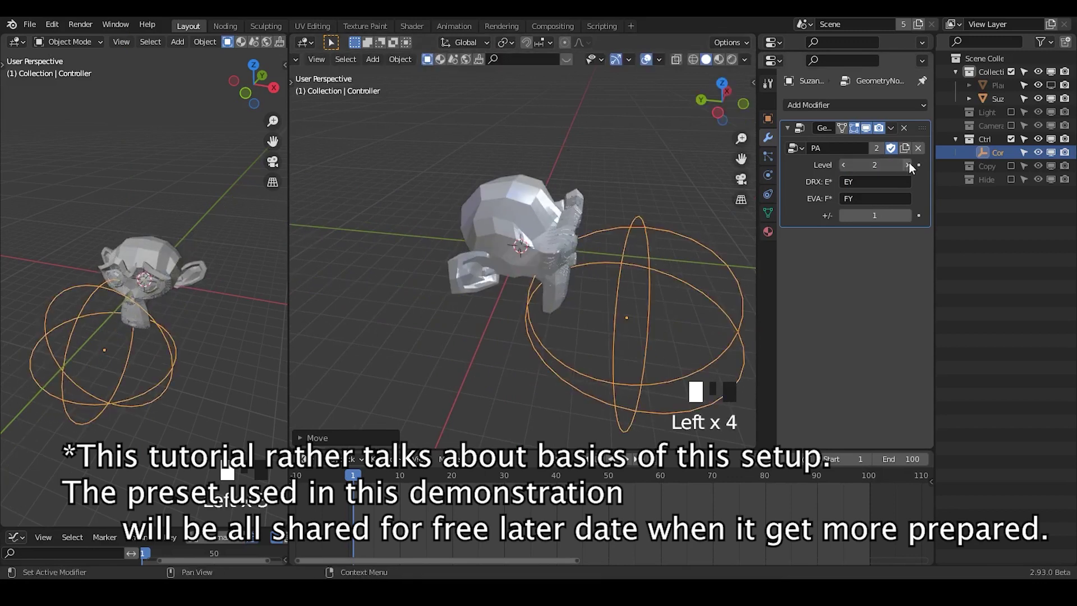
key("g")
right_click(640, 238)
key("alt+s")
key("g")
key("y")
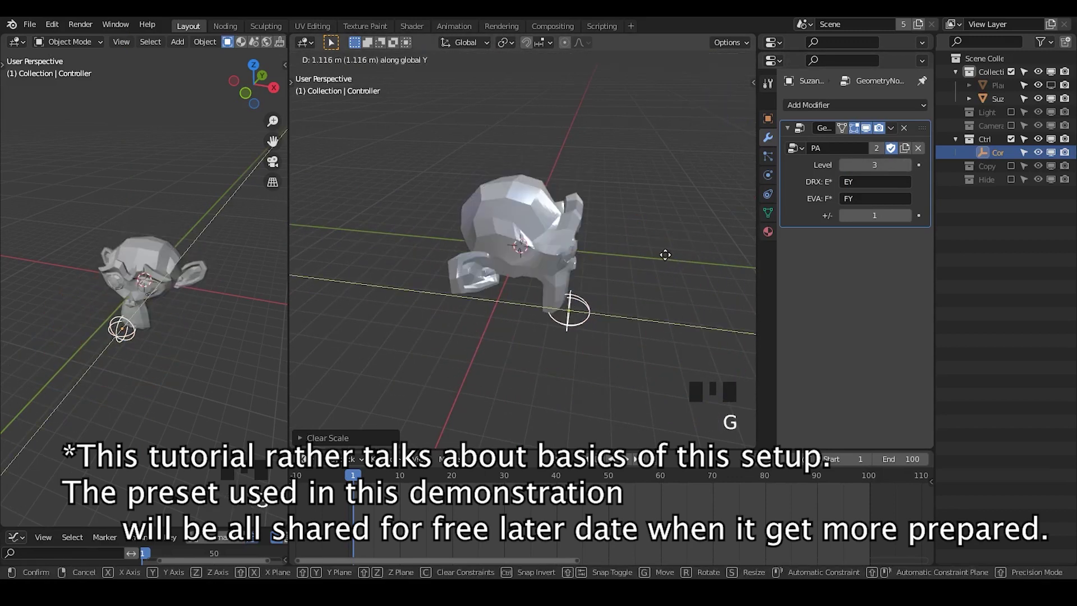
left_click(573, 241)
Set the axis fields to EX and FX and test the controller moving along X.
left_click(863, 183)
type("EX")
key("Return")
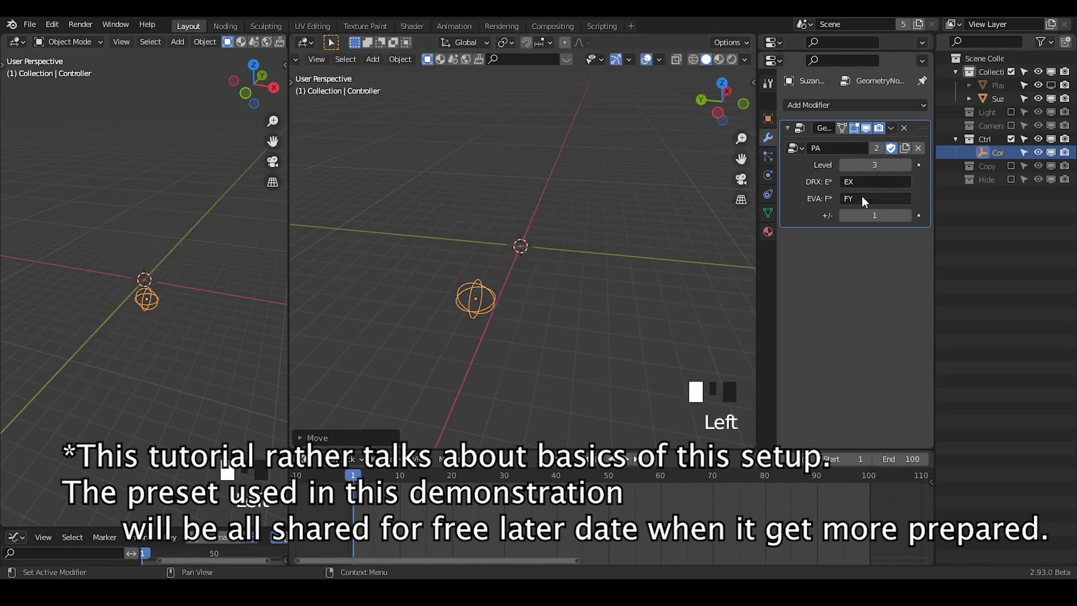
left_click(861, 197)
type("FX")
key("Return")
middle_click_drag(696, 225, 567, 217)
key("g")
key("x")
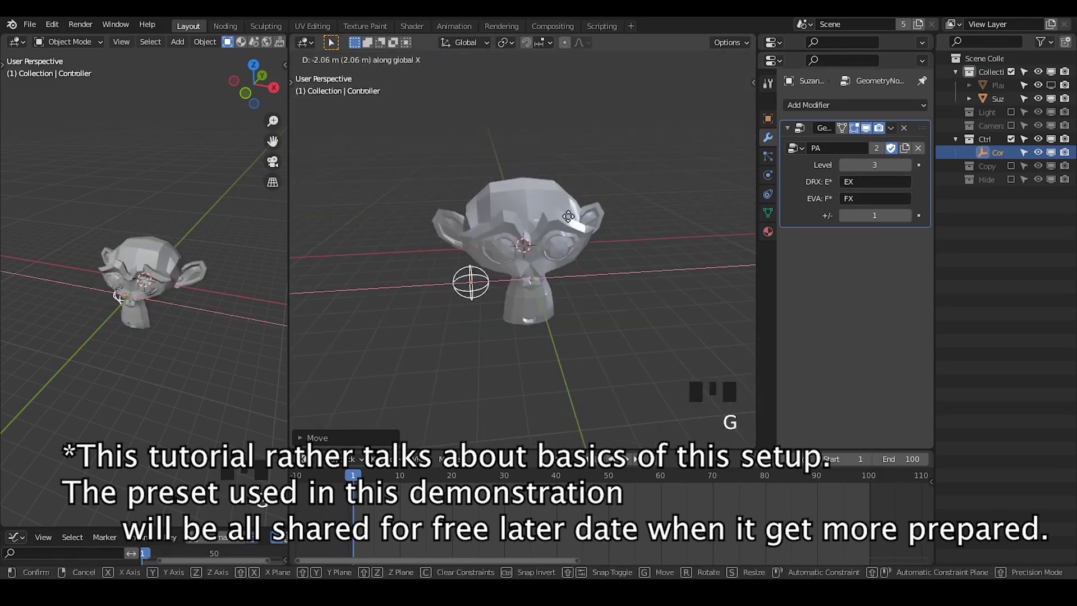
left_click(684, 214)
Switch to the Noding workspace and bring the Plane's node tree into view.
middle_click_drag(656, 227, 625, 224)
left_click(226, 26)
middle_click_drag(252, 264, 250, 294)
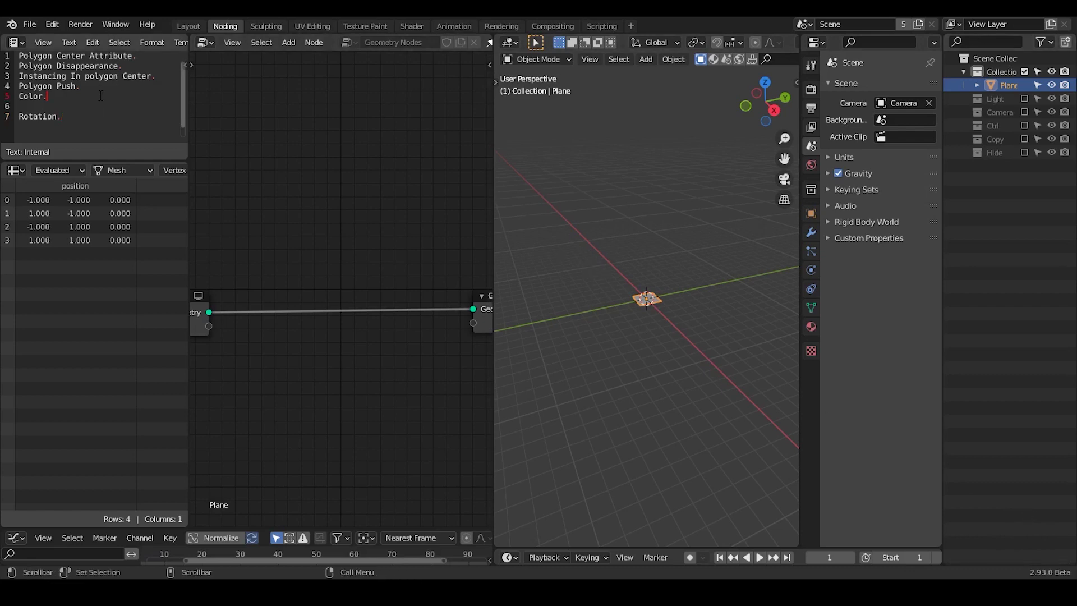
key("ctrl+shift+Home")
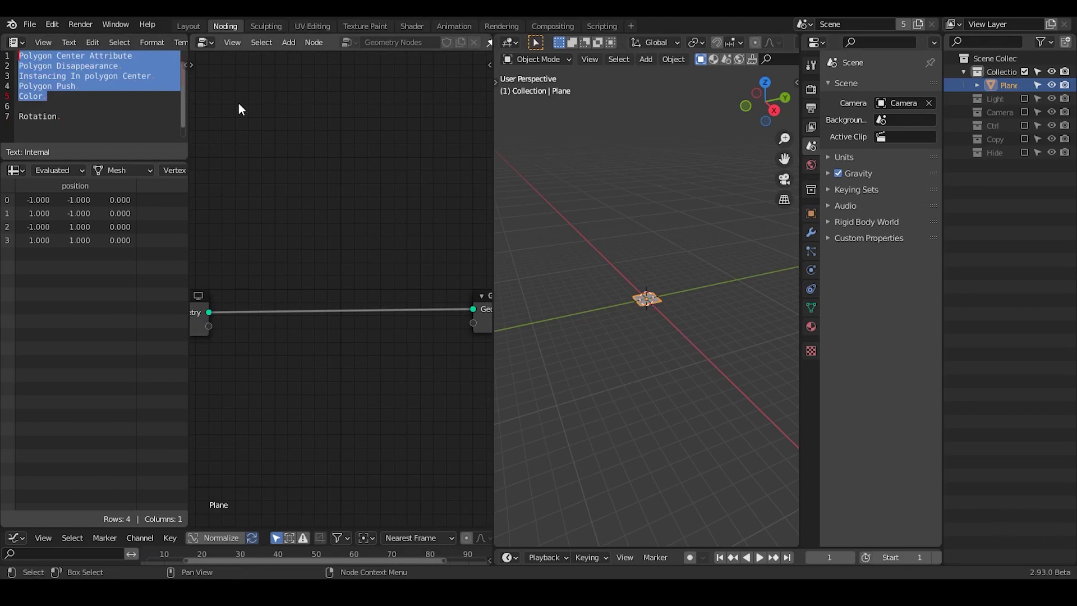
left_click_drag(18, 116, 61, 116)
left_click(112, 106)
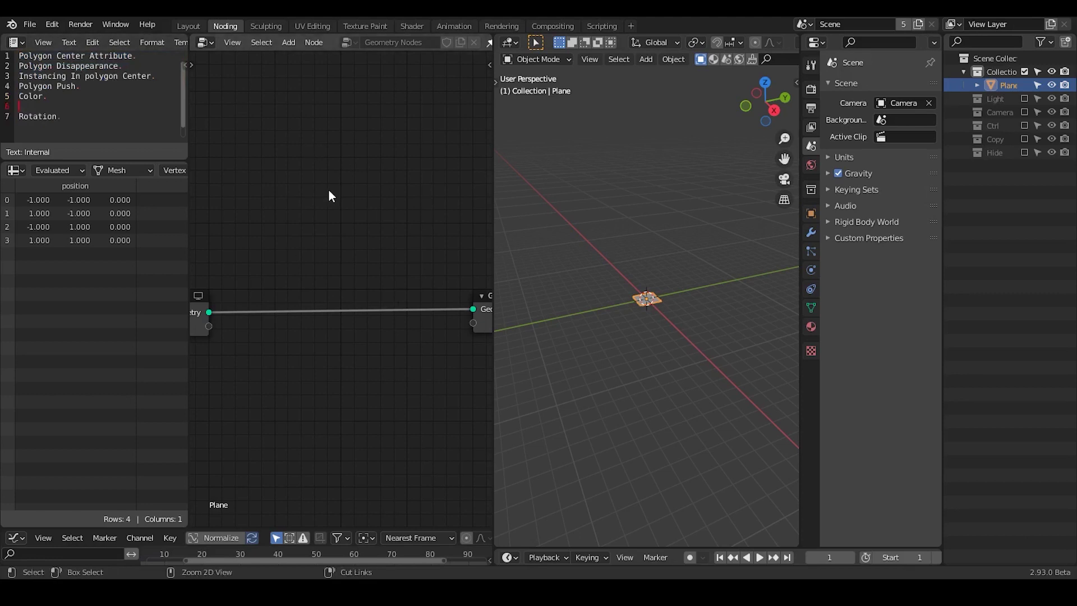
key("shift+a")
type("s")
type("attribute ve")
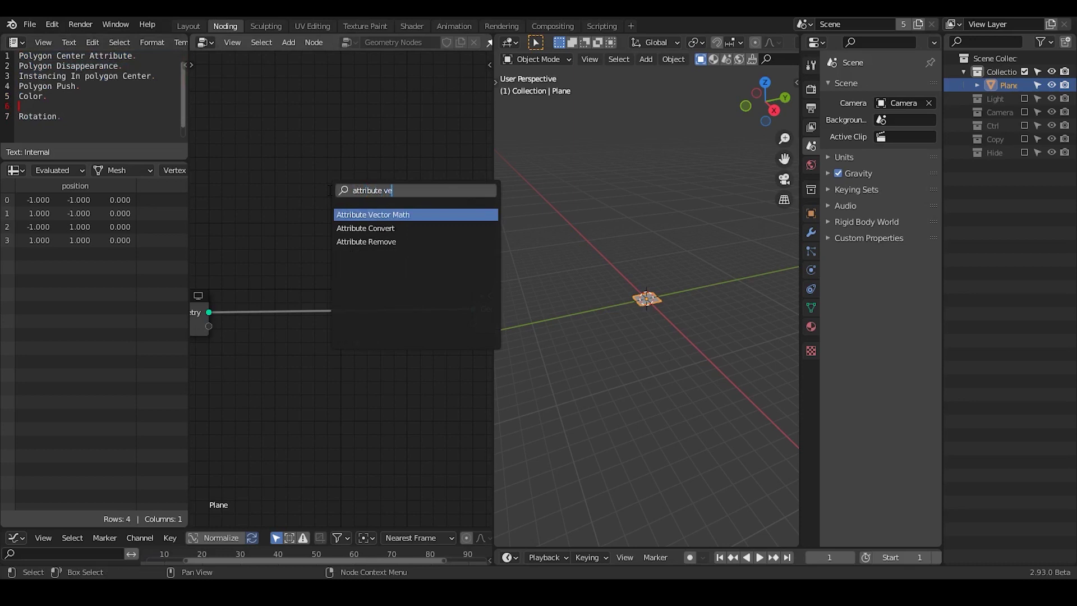
key("Escape")
left_click_drag(63, 117, 20, 106)
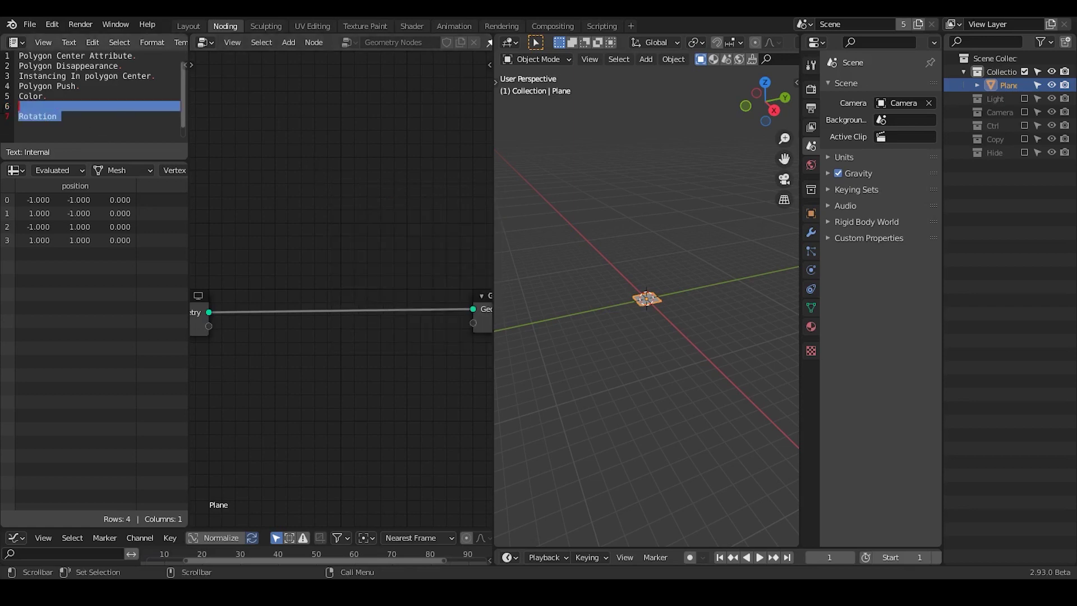
left_click(87, 108)
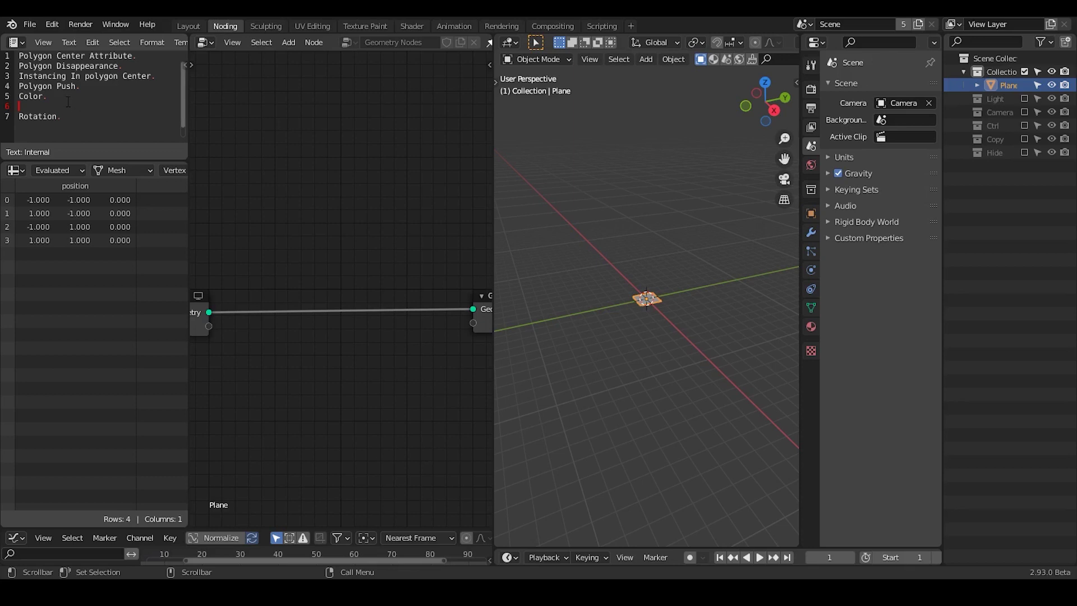
key("ctrl+shift+Home")
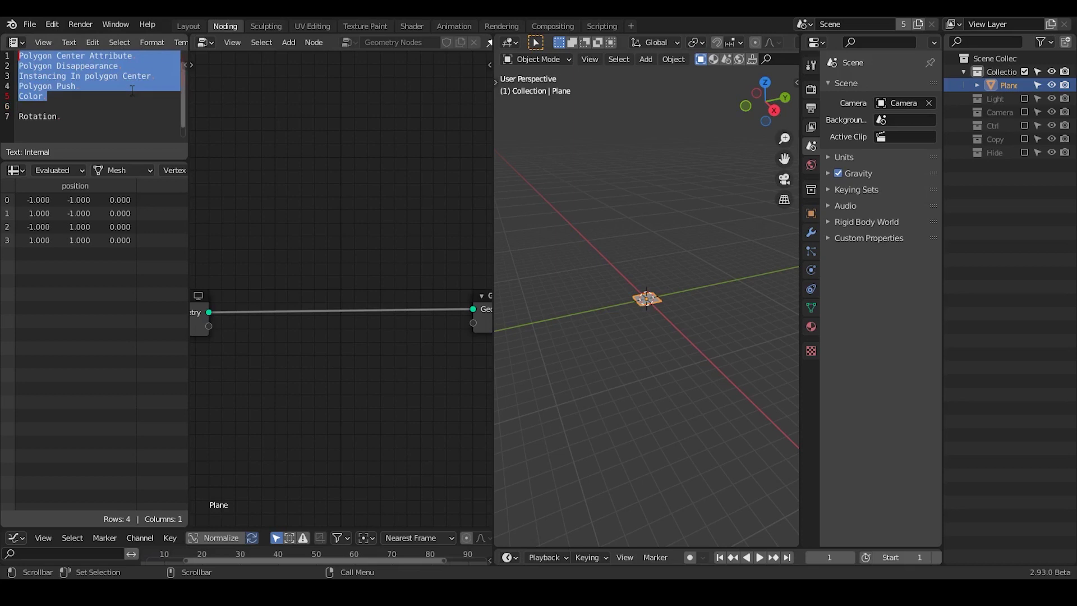
middle_click_drag(593, 316, 677, 242)
Insert an Attribute Fill node on the link between Group Input and Group Output.
key("ctrl+a")
type("attri")
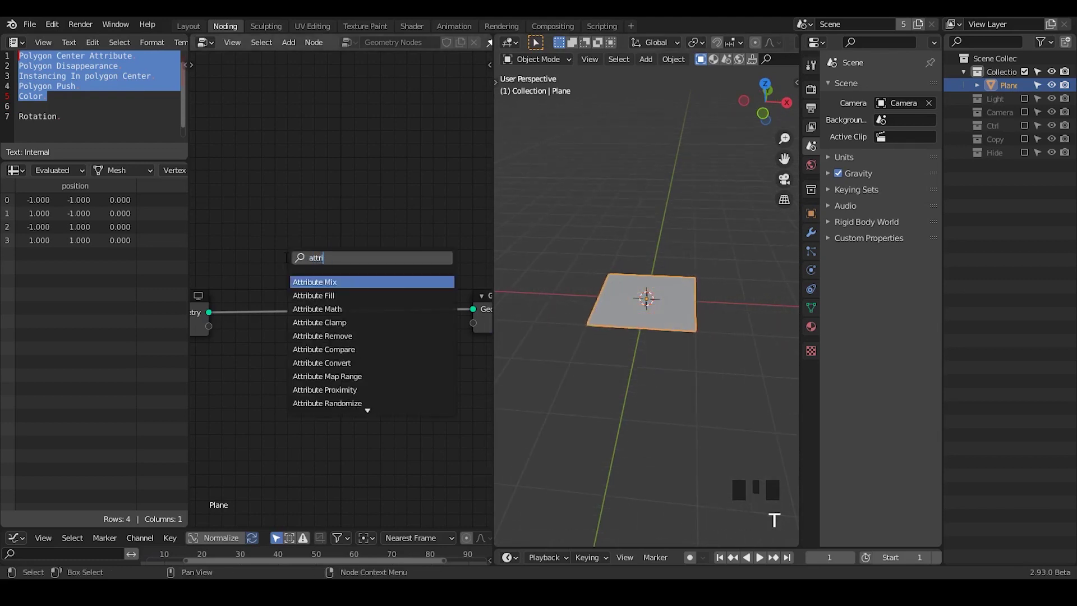
key("Down")
key("Return")
left_click(262, 235)
mouse_move(269, 355)
middle_mouse_down()
mouse_move(288, 318)
mouse_move(339, 336)
mouse_move(296, 120)
middle_mouse_up()
Handwrite an underlined 'list length' annotation above the Attribute Fill node.
mouse_move(279, 88)
left_mouse_down()
mouse_move(280, 133)
mouse_move(290, 142)
mouse_move(292, 110)
mouse_move(325, 141)
left_mouse_up()
mouse_move(347, 90)
left_mouse_down()
mouse_move(359, 137)
mouse_move(392, 112)
left_mouse_up()
middle_click_drag(393, 154, 324, 174)
mouse_move(388, 92)
left_mouse_down()
mouse_move(383, 145)
mouse_move(431, 132)
mouse_move(414, 151)
mouse_move(455, 133)
mouse_move(442, 164)
mouse_move(431, 131)
mouse_move(442, 143)
left_mouse_up()
left_click_drag(468, 93, 472, 138)
mouse_move(462, 121)
left_mouse_down()
mouse_move(483, 120)
mouse_move(486, 133)
mouse_move(492, 124)
left_mouse_up()
left_click_drag(492, 130, 498, 136)
middle_click_drag(428, 189, 421, 190)
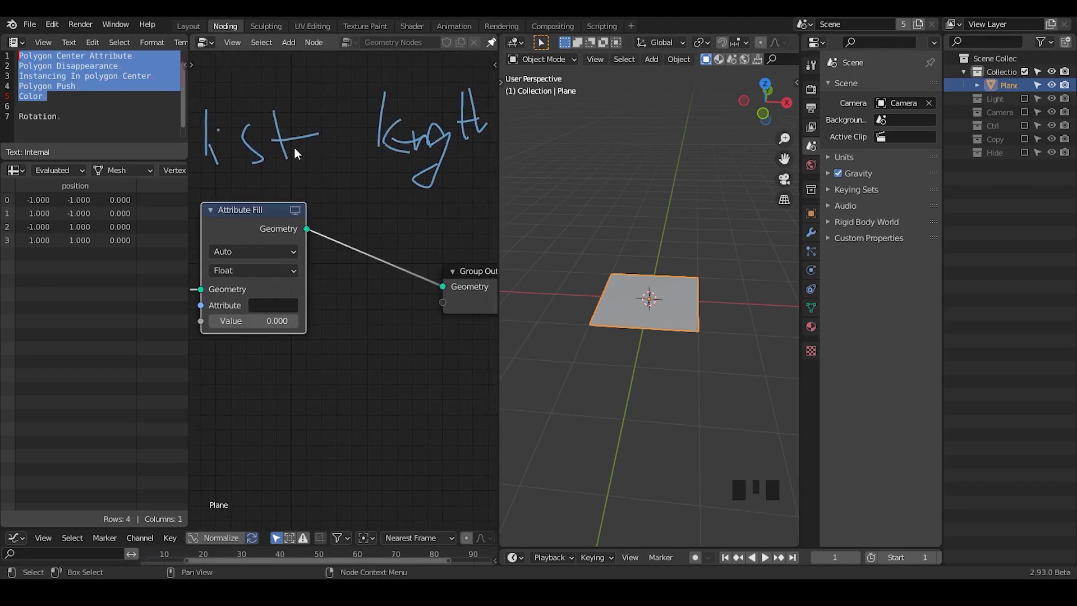
left_click_drag(371, 190, 491, 188)
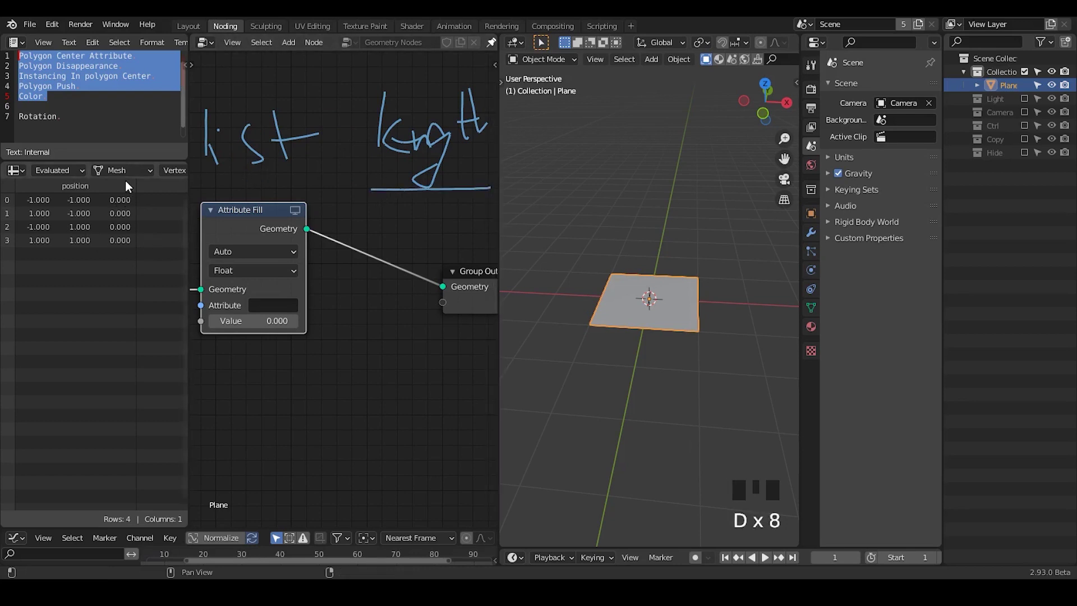
Search the add-node menu for 'point' nodes, then cancel without adding one.
middle_click(97, 499)
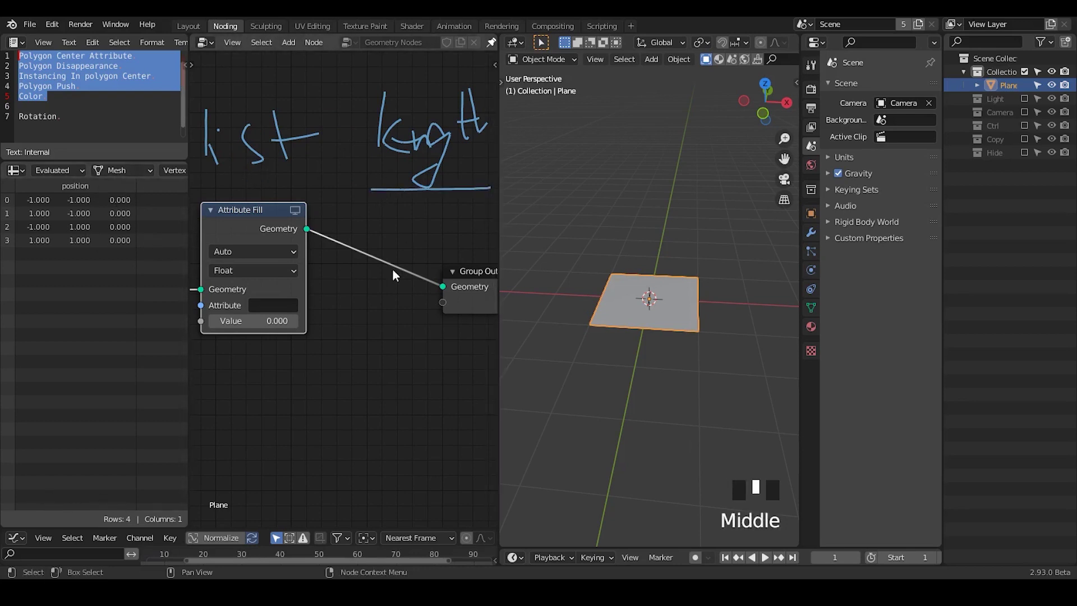
key("ctrl+a")
type("point")
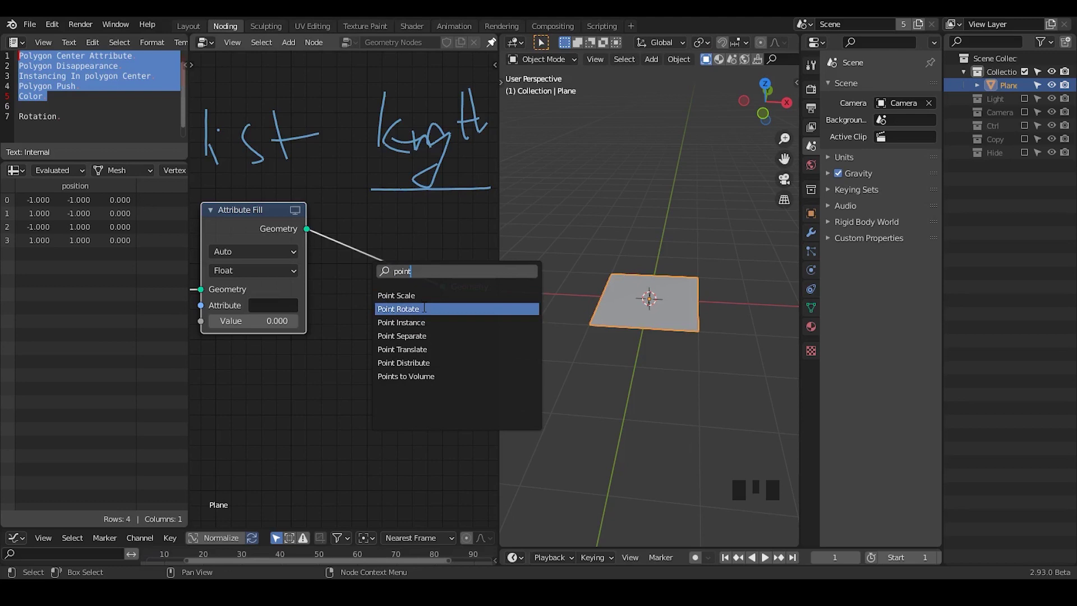
key("Down")
key("Down")
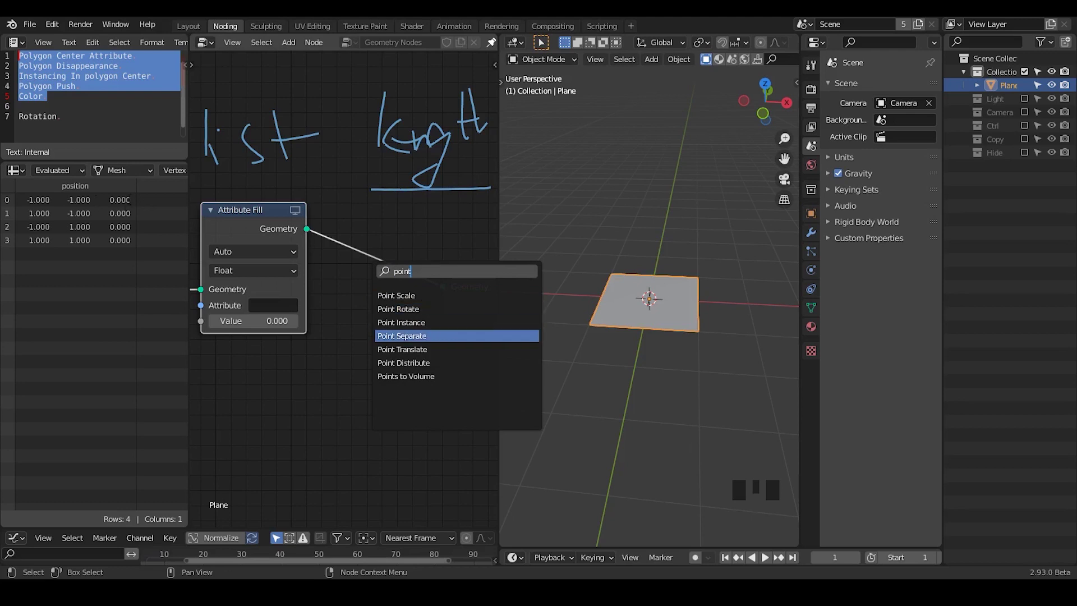
key("Escape")
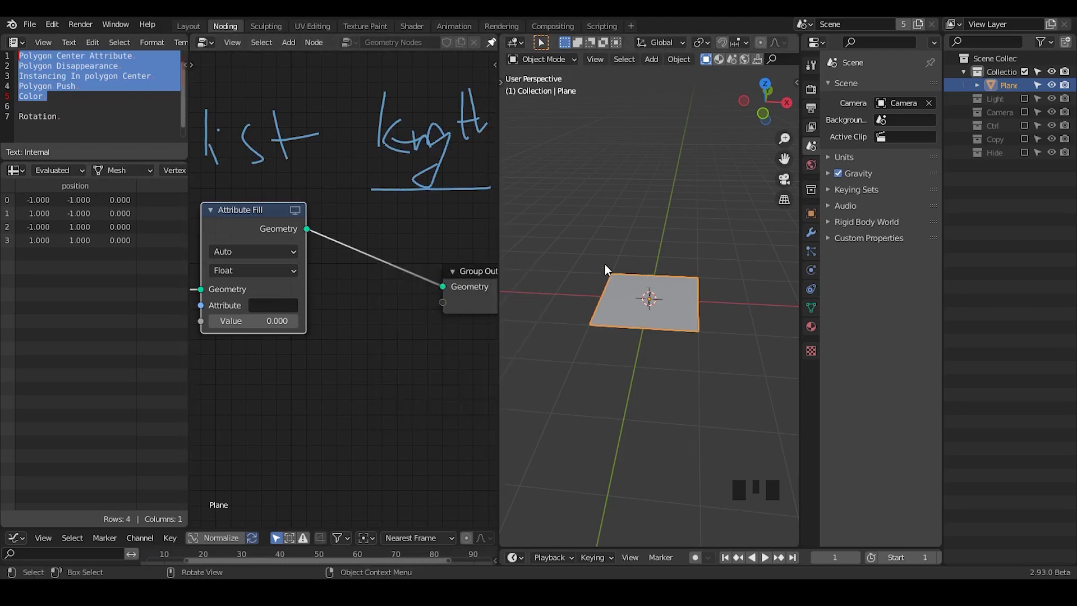
Show face attributes in the spreadsheet and resize its area.
left_click(163, 174)
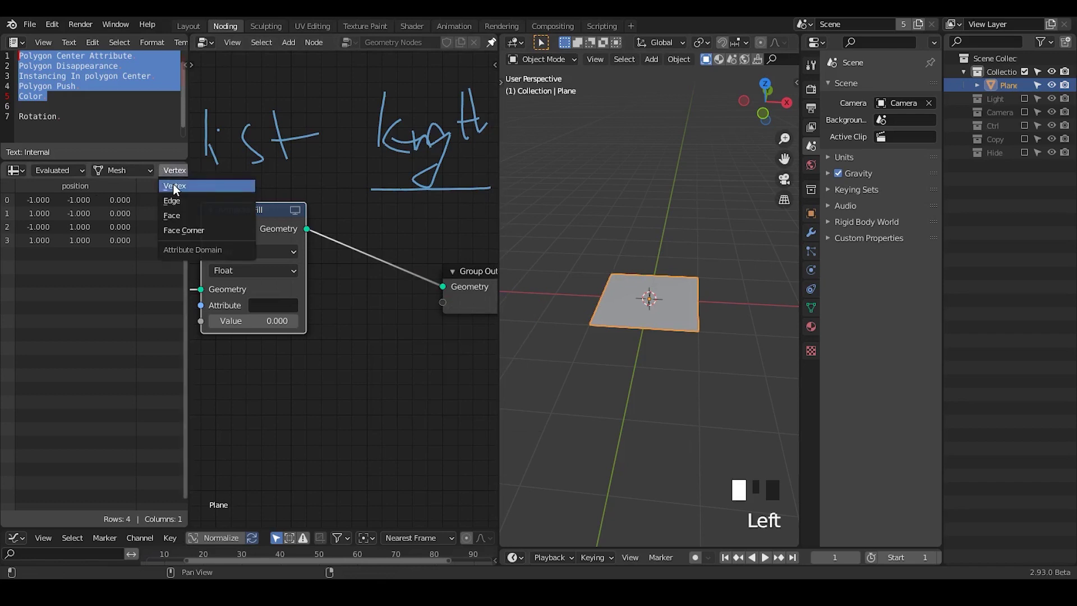
left_click(182, 217)
middle_click(130, 192)
middle_click_drag(129, 192, 64, 192)
Zoom in on the plane, sketch an upward face-normal arrow, then erase it.
middle_click_drag(675, 244, 645, 246)
middle_click_drag(673, 291, 672, 261, "ctrl")
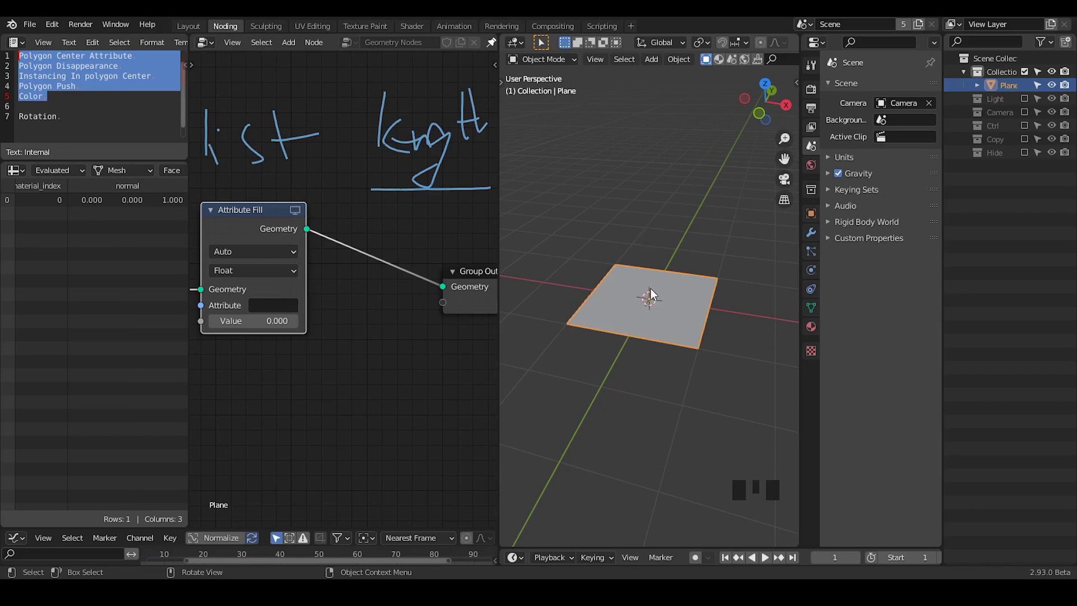
middle_click_drag(653, 303, 644, 295)
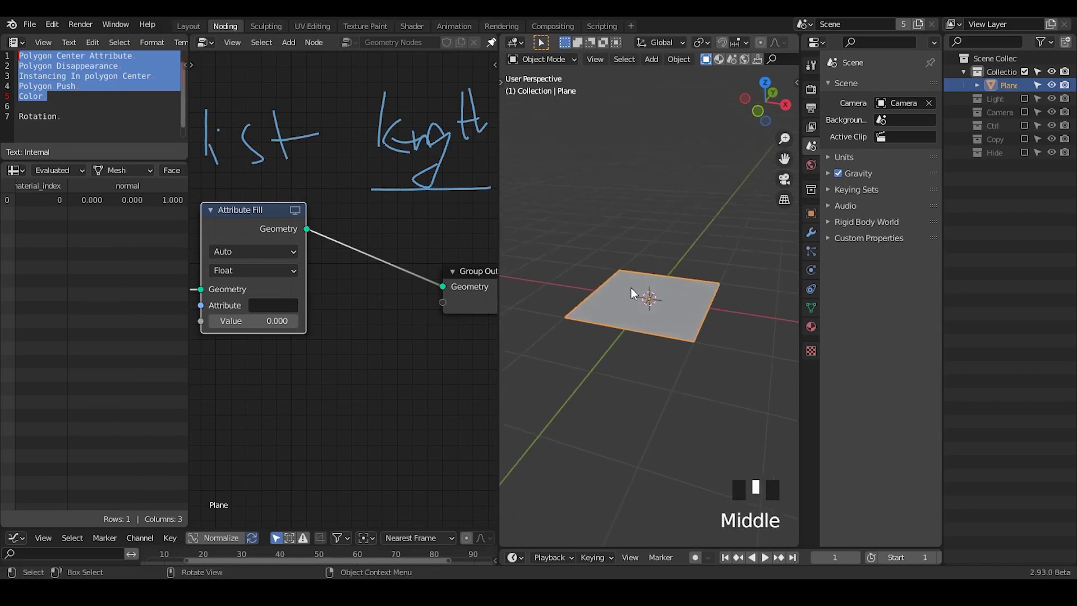
left_click_drag(648, 297, 644, 230)
left_click_drag(636, 247, 660, 245)
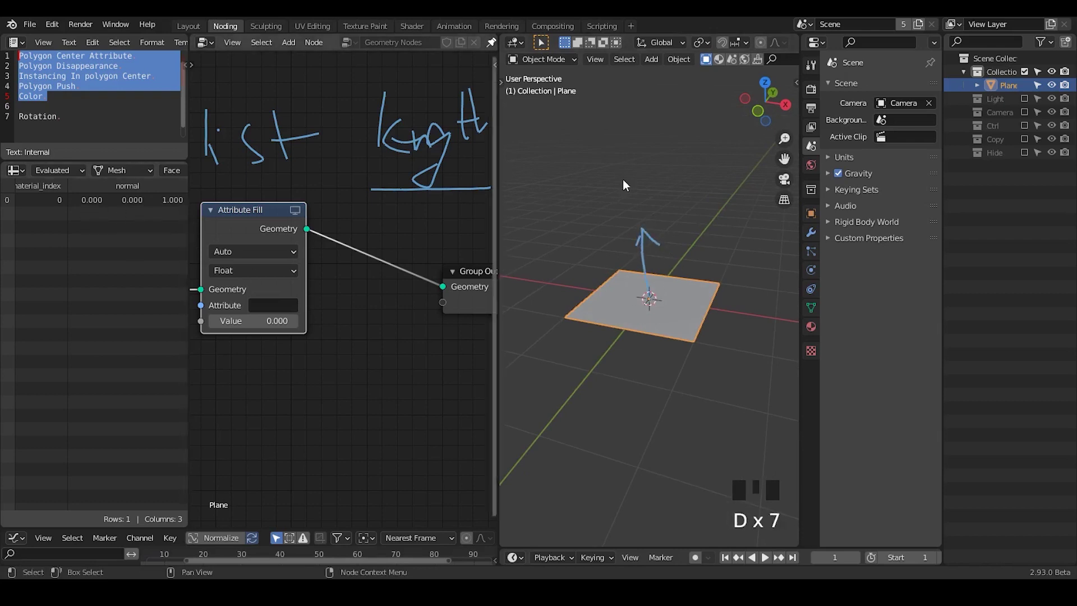
key("d")
key("d")
key("d")
key("d")
key("d")
key("d")
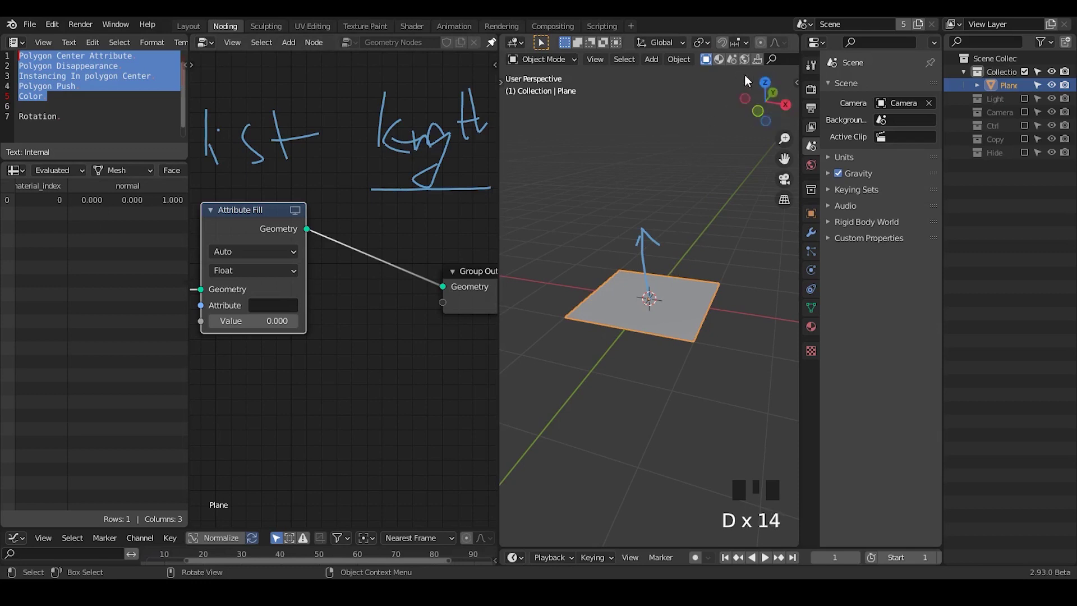
mouse_move(671, 224)
right_mouse_down()
mouse_move(645, 258)
mouse_move(648, 314)
right_mouse_up()
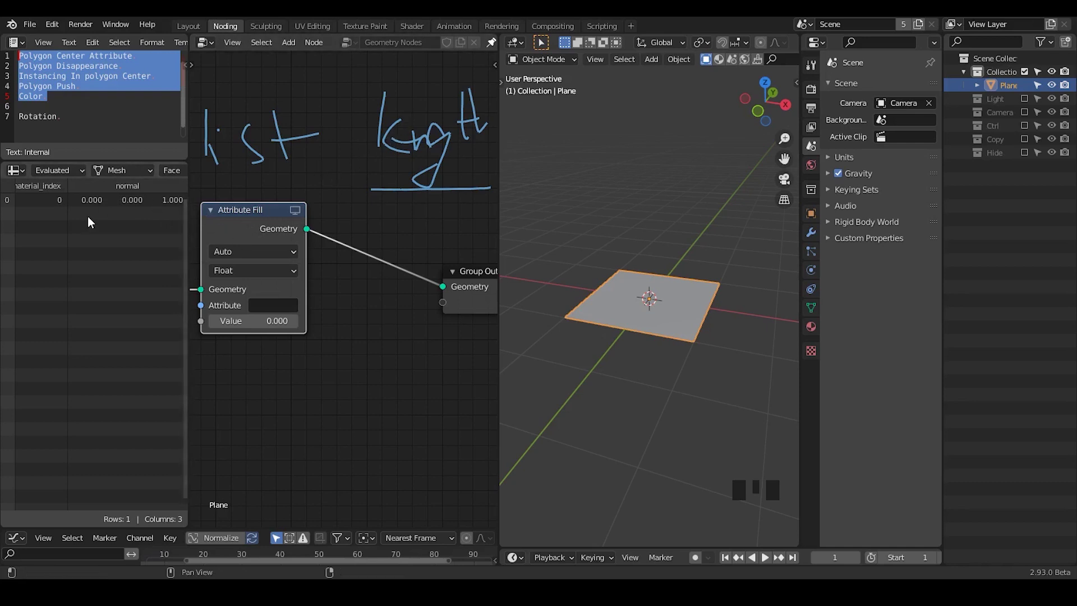
Switch the spreadsheet to the Vertex domain to list the plane's four vertex positions.
middle_click_drag(312, 260, 326, 256)
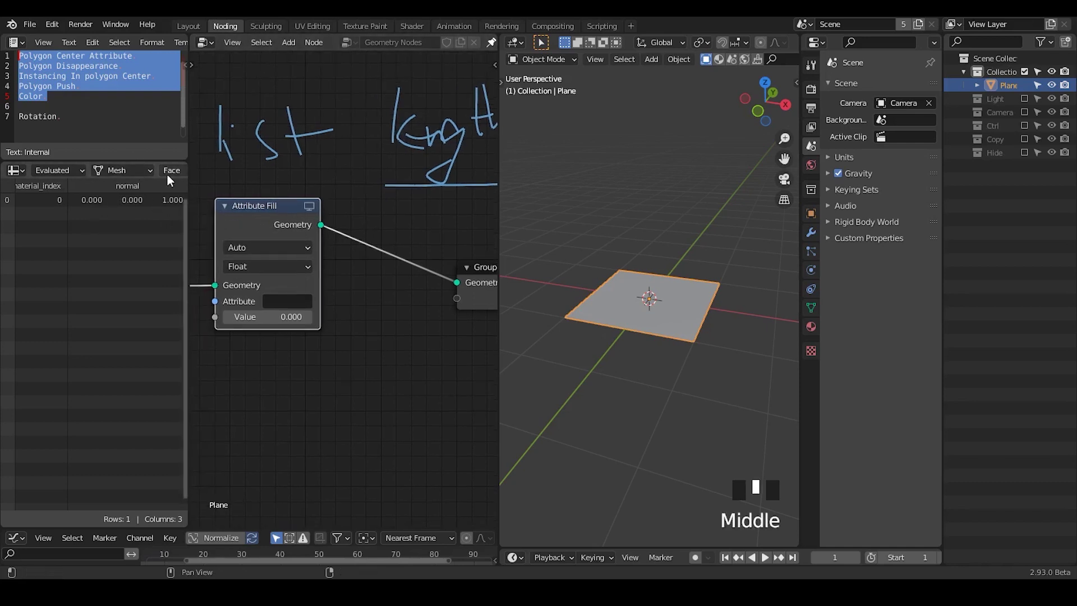
middle_click_drag(103, 200, 79, 202)
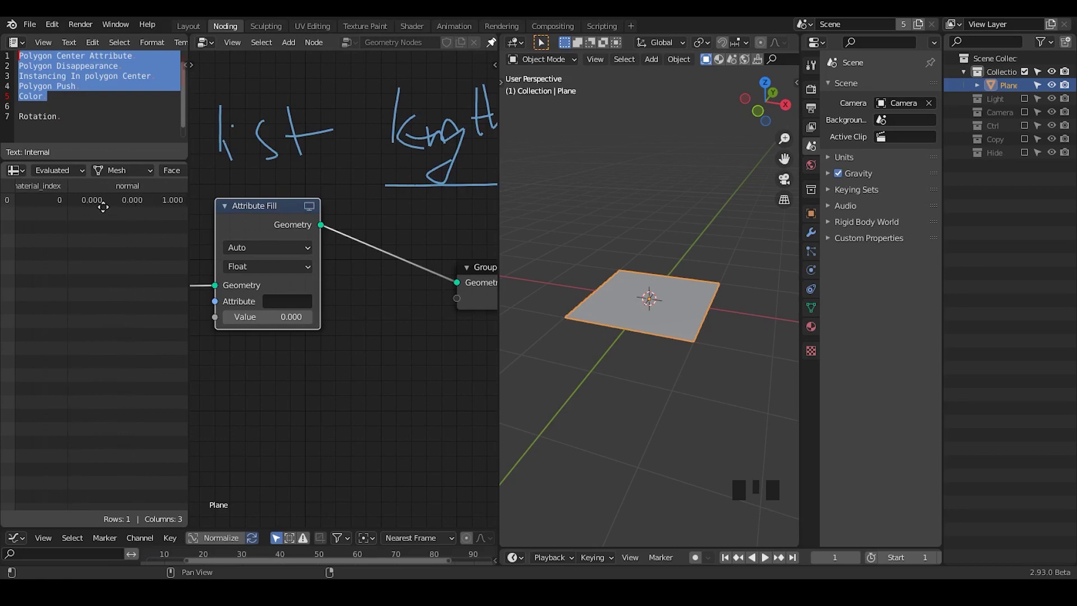
left_click(172, 171)
left_click(168, 185)
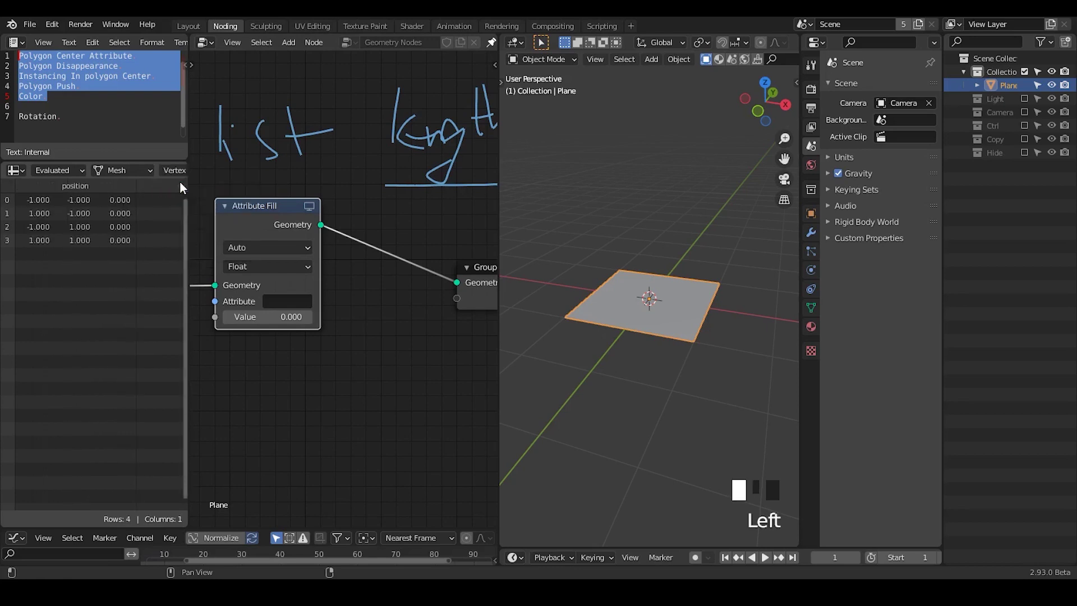
left_click(84, 65)
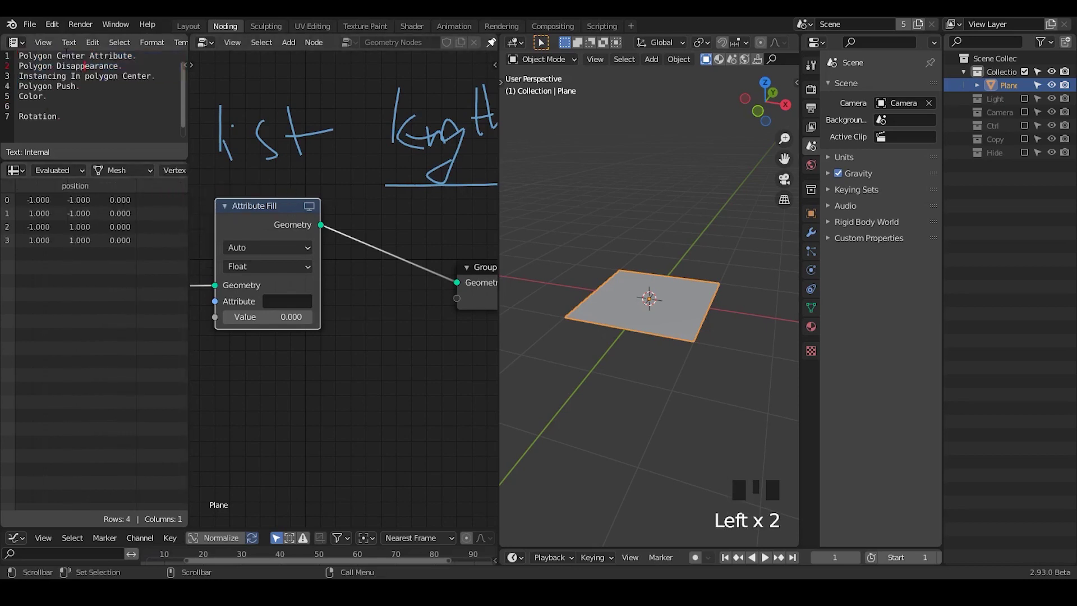
left_click_drag(20, 56, 134, 56)
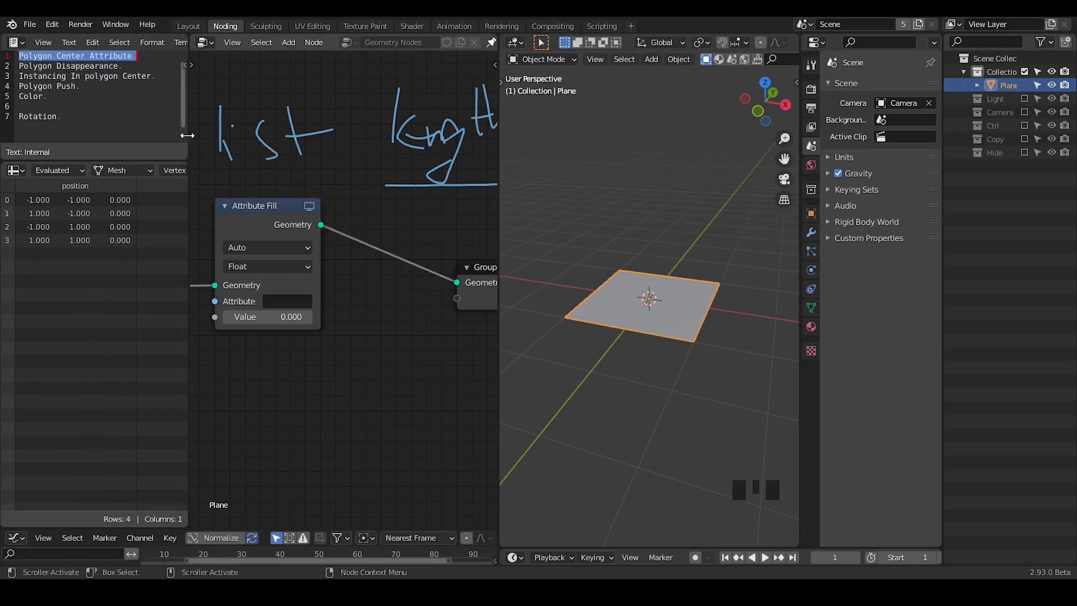
Collapse the notes and spreadsheet, widen the node graph, and erase the 'list length' note.
left_click_drag(189, 134, 22, 134)
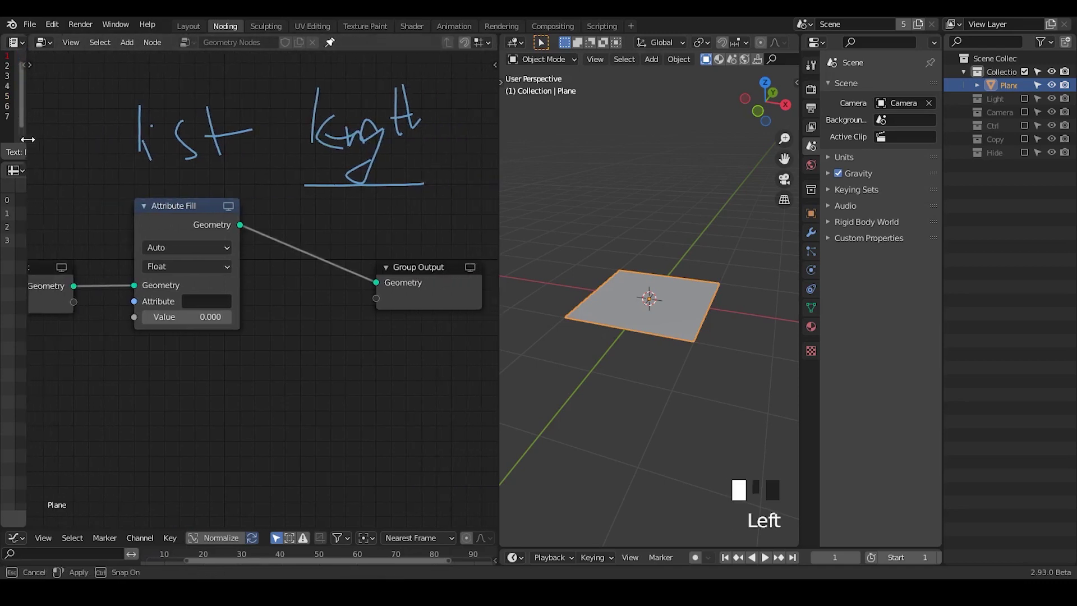
middle_click_drag(242, 247, 219, 247, "ctrl")
middle_click_drag(220, 247, 254, 220)
key("d")
mouse_move(396, 129)
right_mouse_down()
mouse_move(217, 196)
mouse_move(306, 201)
right_mouse_up()
Dissolve Attribute Fill and insert a Subdivide node between Group Input and Group Output.
left_click(239, 206)
key("ctrl+x")
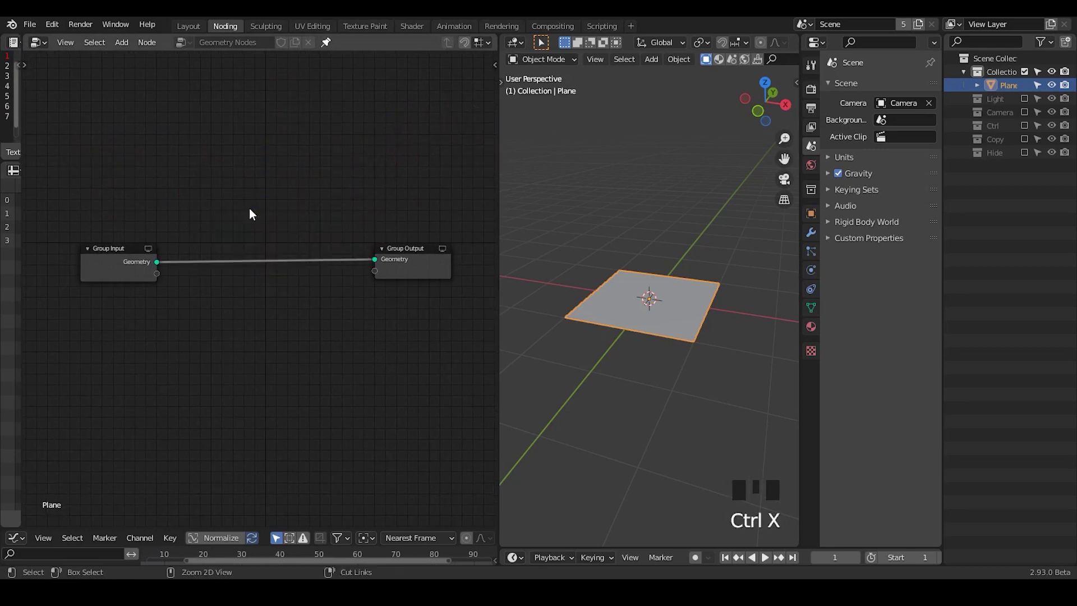
key("ctrl+a")
type("sub")
key("Return")
left_click(213, 241)
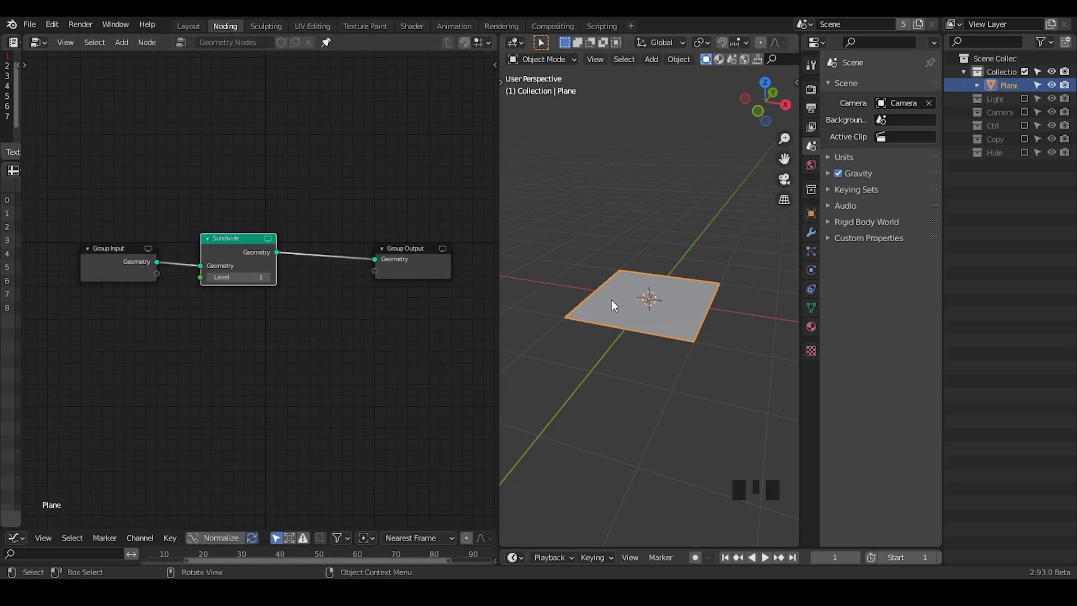
Annotate an X on each of the plane's four quads.
middle_click_drag(608, 305, 631, 297)
mouse_move(619, 263)
left_mouse_down()
mouse_move(630, 285)
mouse_move(619, 285)
left_mouse_up()
mouse_move(604, 311)
left_mouse_down()
mouse_move(617, 330)
mouse_move(597, 335)
left_mouse_up()
mouse_move(672, 270)
left_mouse_down()
mouse_move(683, 283)
mouse_move(670, 284)
mouse_move(677, 347)
mouse_move(653, 346)
left_mouse_up()
middle_click_drag(755, 59, 520, 59)
Show the plane in wireframe and toggle the viewport overlays off and back on.
left_click(736, 59)
left_click(688, 59)
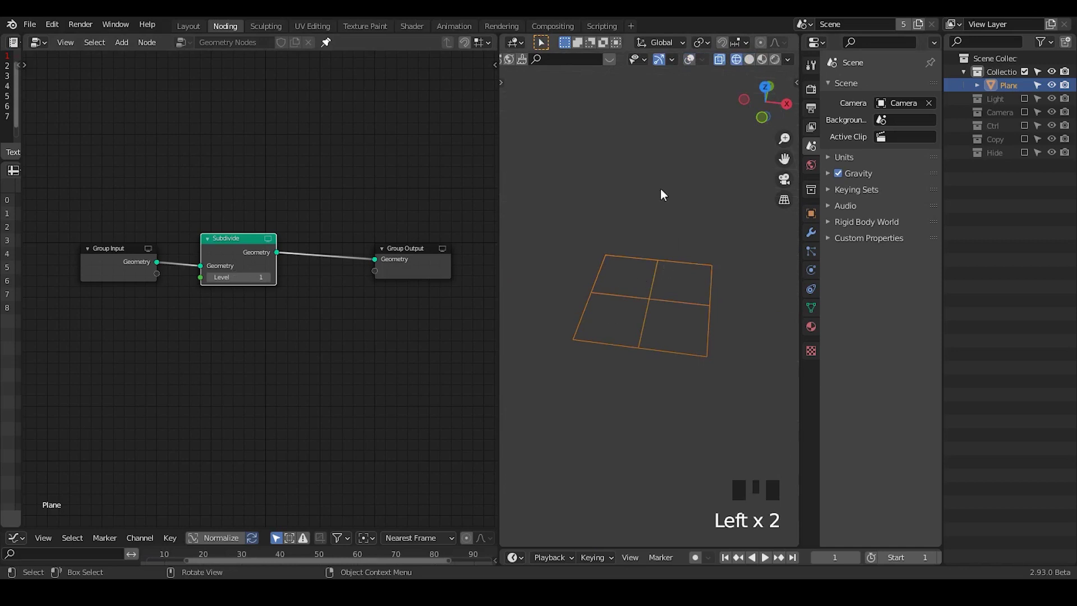
left_click(688, 58)
middle_click_drag(315, 267, 296, 241)
Insert an Attribute Convert node after Subdivide that reads the position attribute.
type("a")
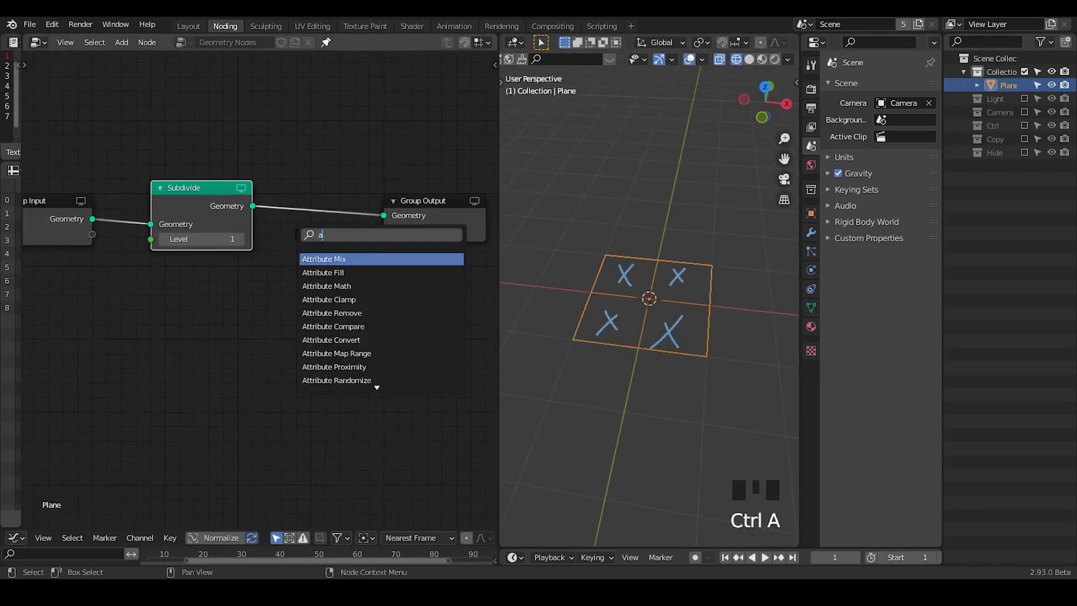
type("ttribute convert")
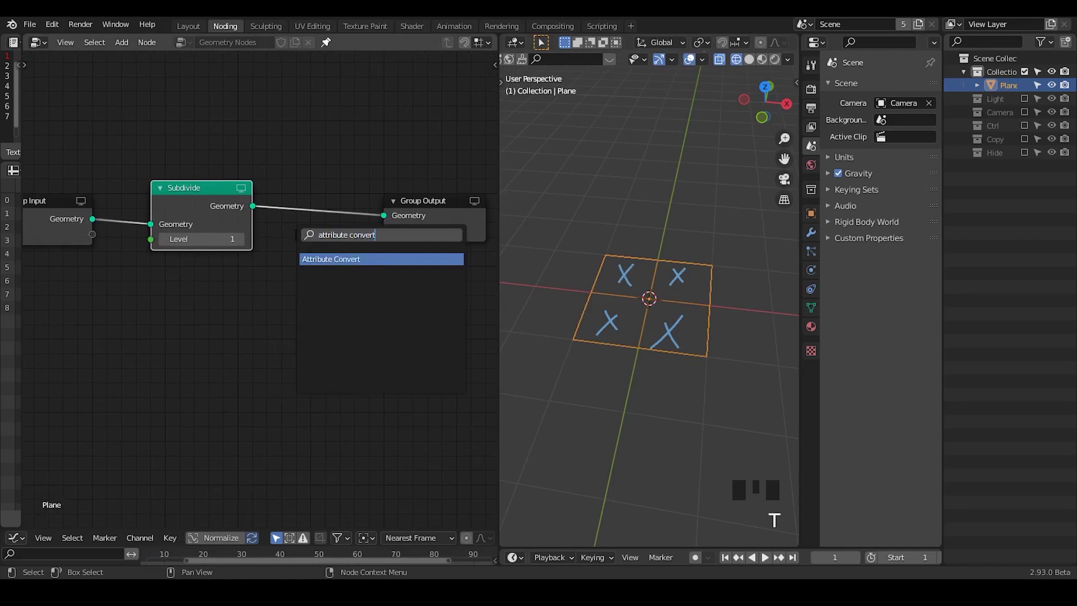
key("Return")
left_click(281, 181)
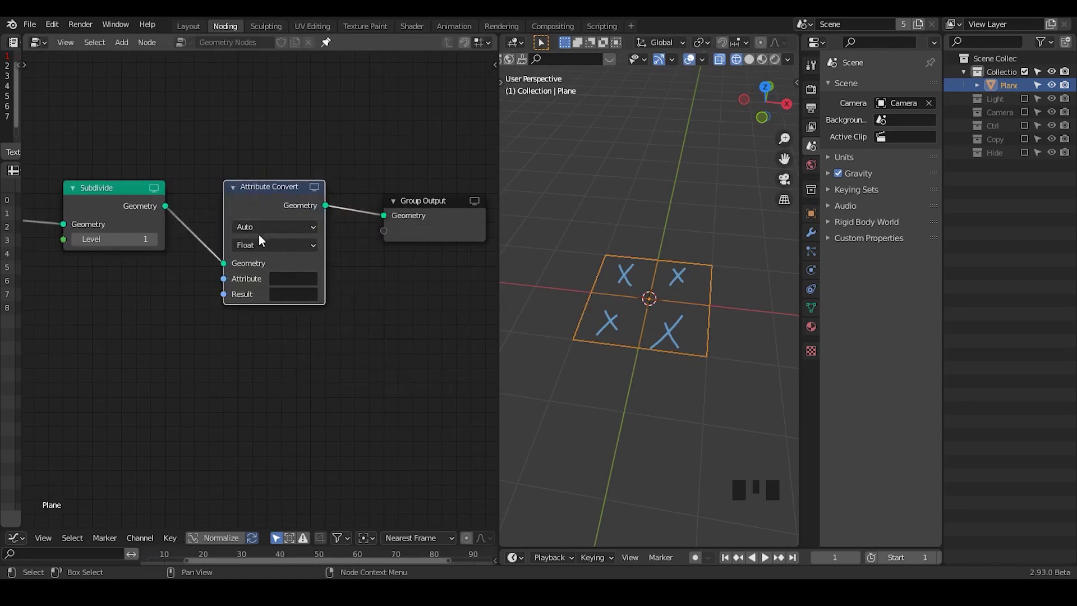
left_click(293, 278)
type("position")
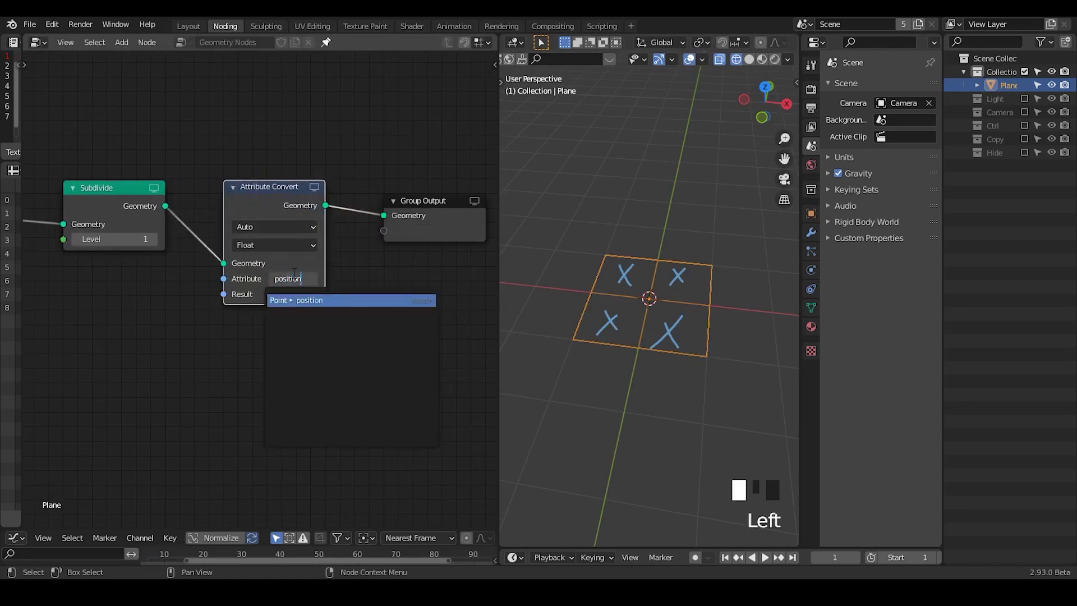
key("Return")
Name the Attribute Convert result attribute PC.
left_click_drag(23, 255, 142, 258)
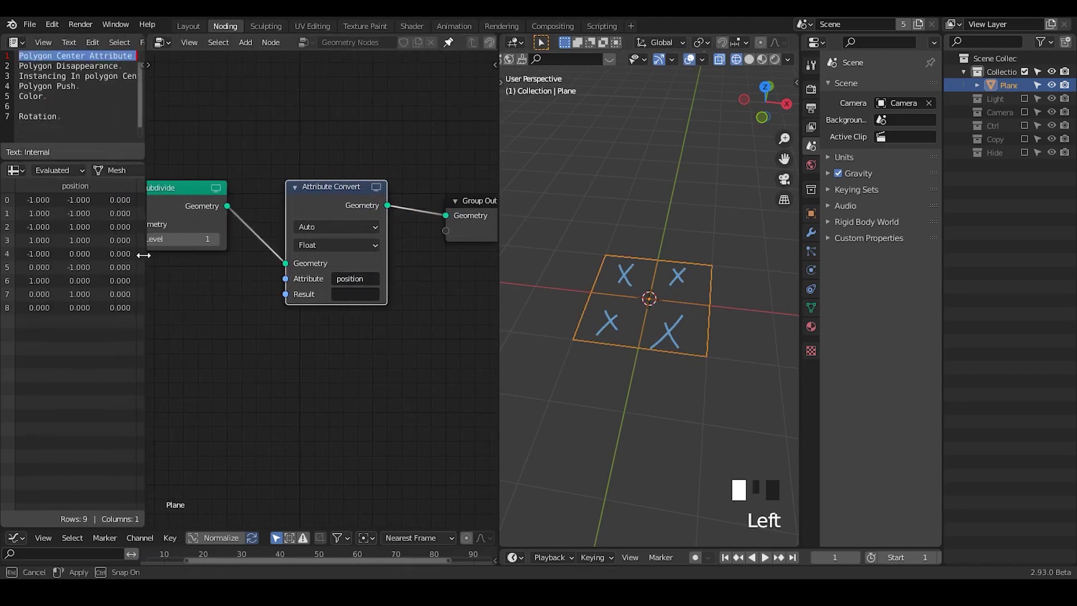
left_click(345, 294)
type("polygon c")
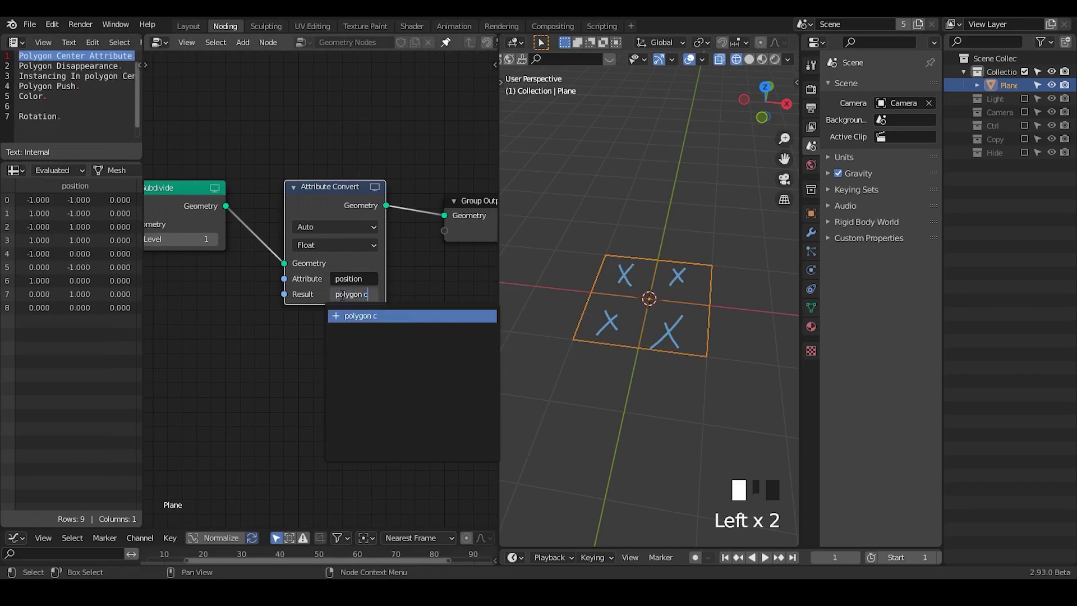
type("enter")
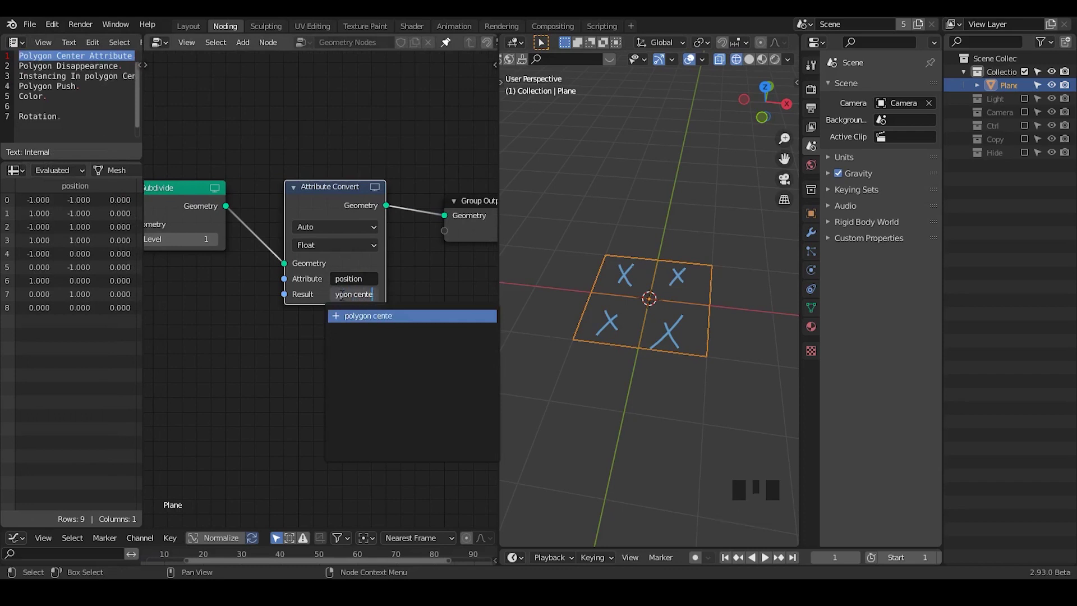
key("ctrl+a")
key("BackSpace")
type("PC")
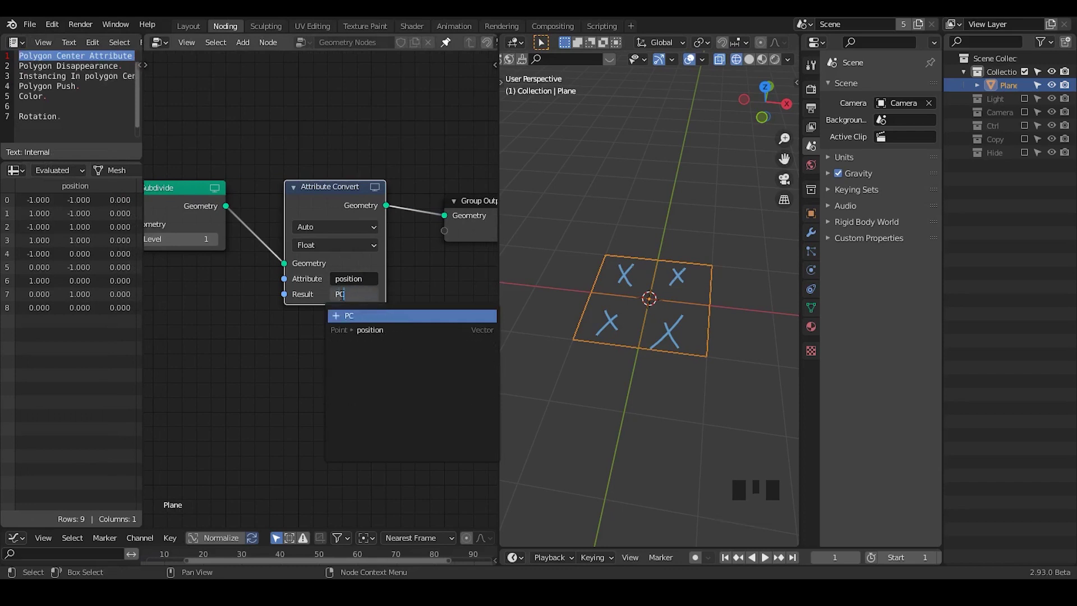
key("Return")
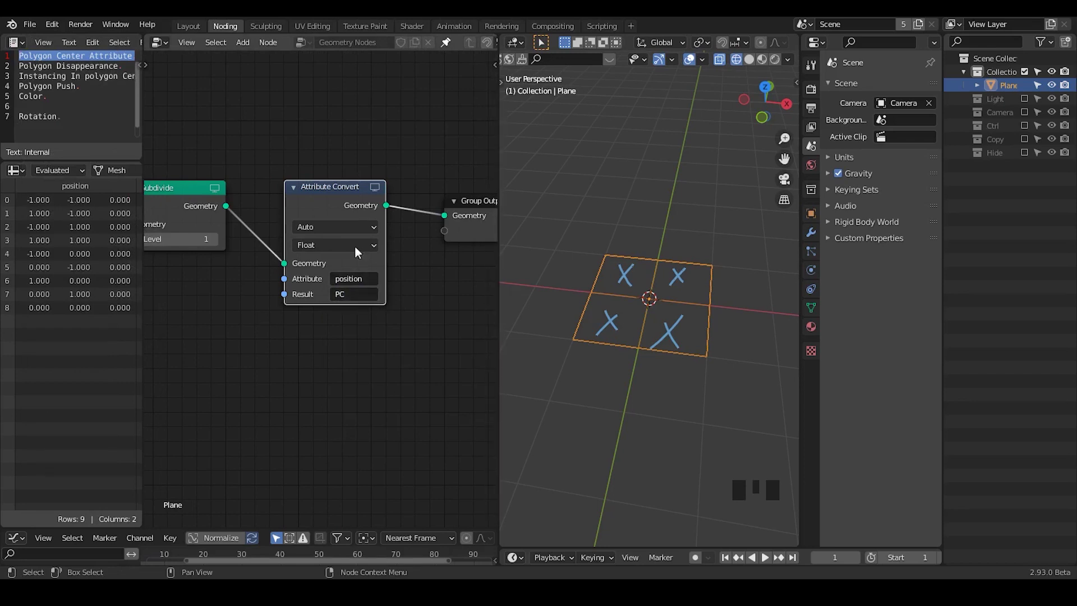
left_click_drag(355, 246, 344, 226)
Set the Attribute Convert node to the Face domain with Vector data type.
middle_click_drag(384, 318, 326, 231, "ctrl")
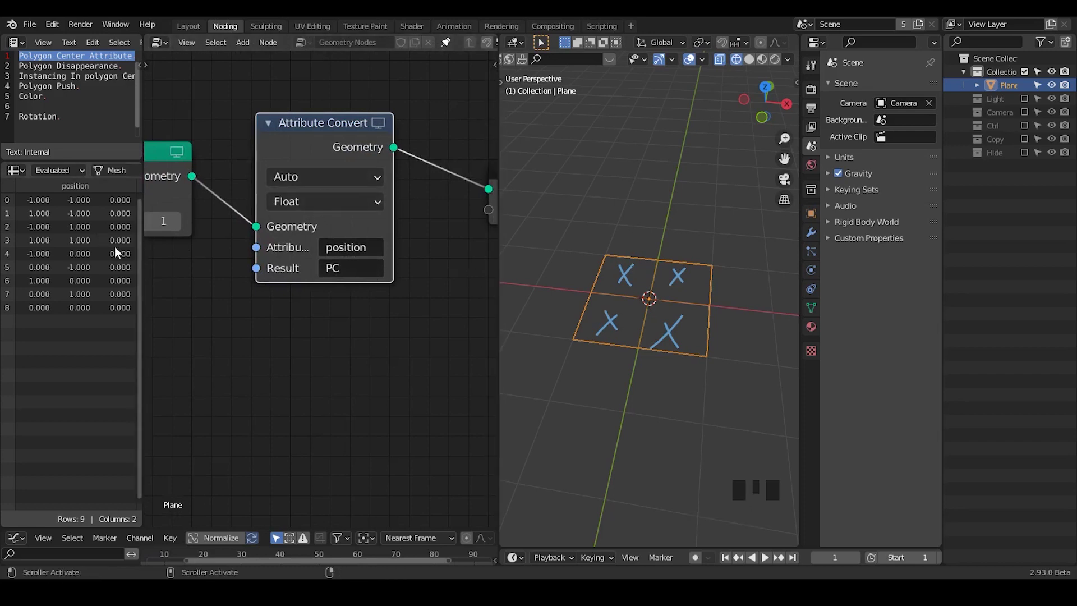
middle_click_drag(115, 246, 107, 230)
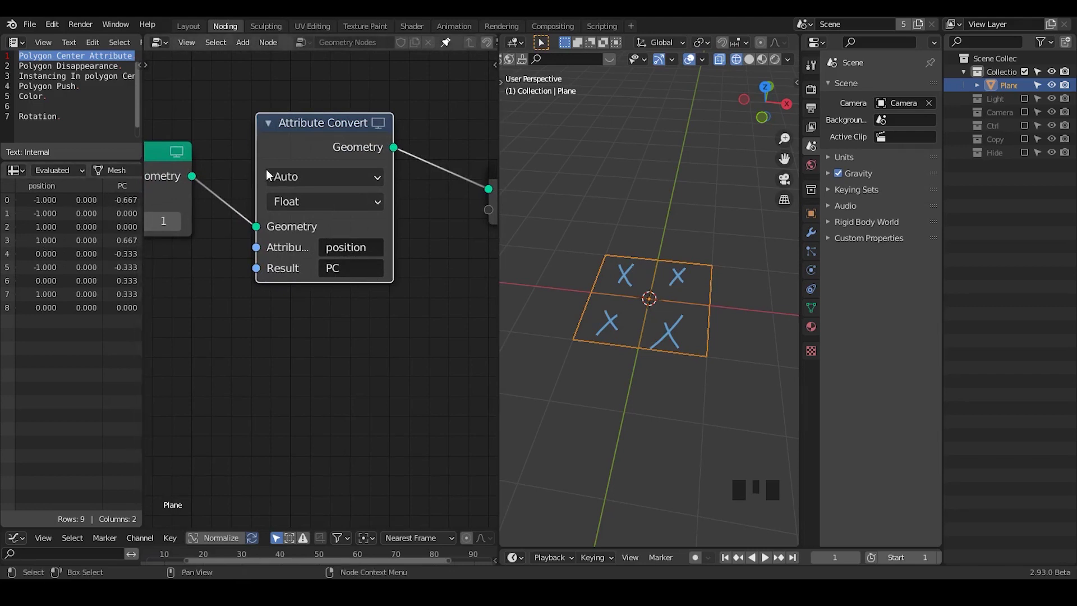
left_click(302, 179)
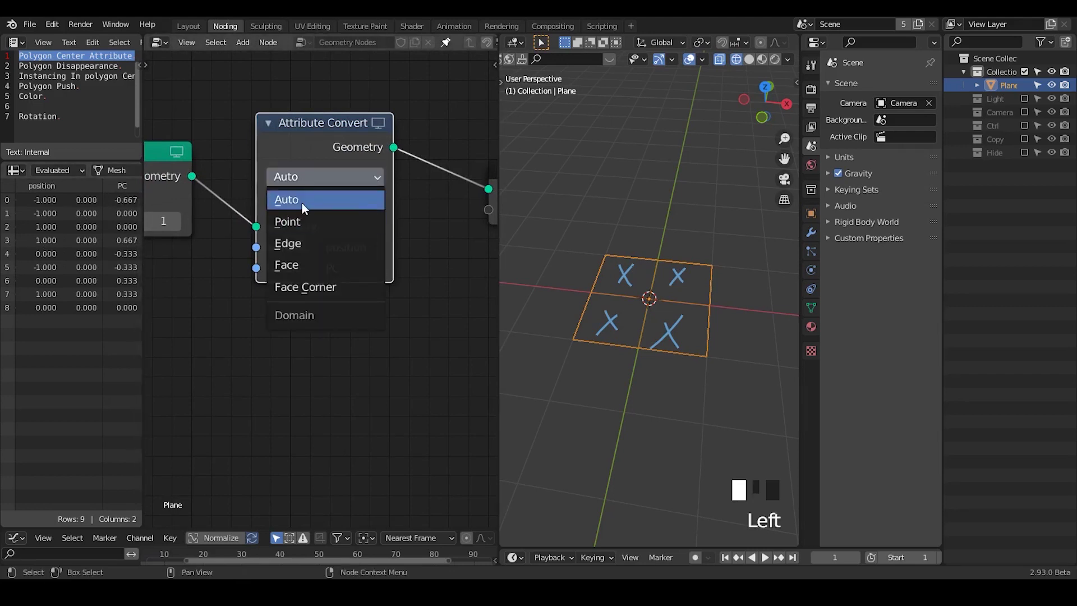
left_click(309, 265)
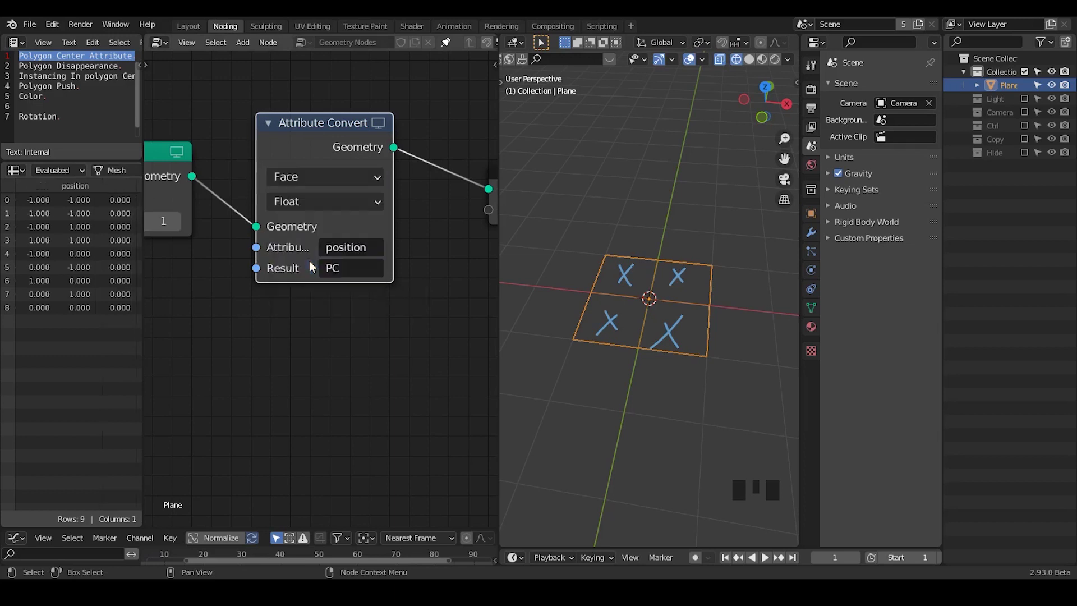
middle_click_drag(111, 211, 69, 215)
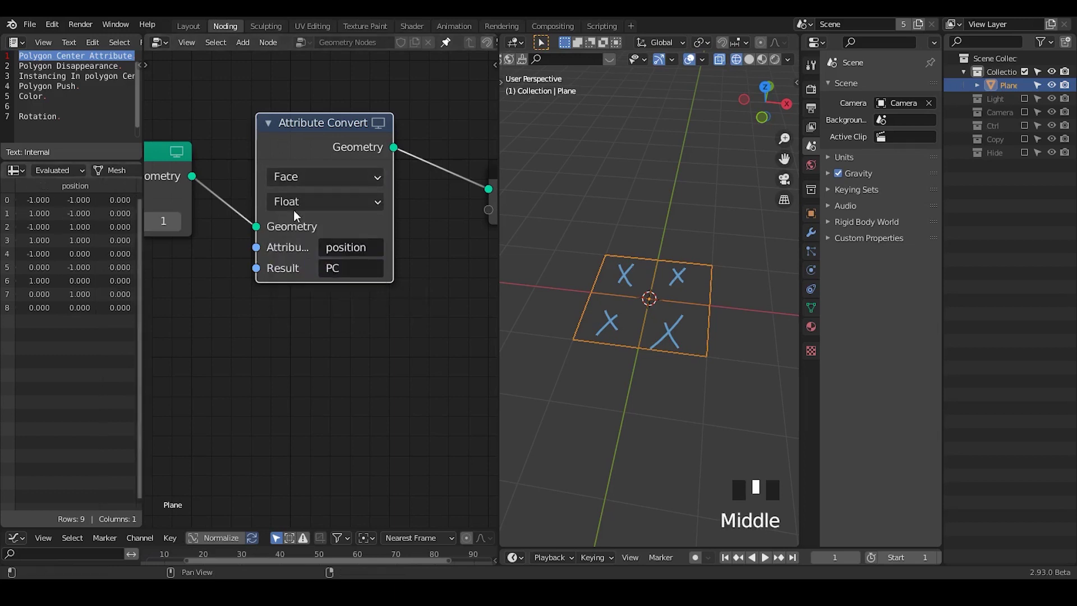
left_click(309, 201)
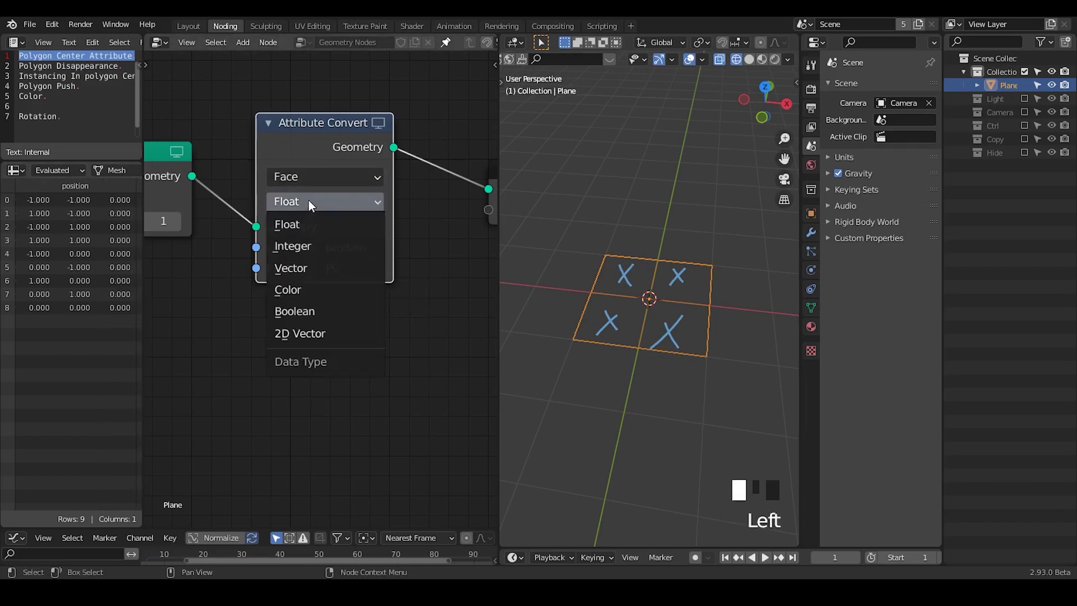
left_click(307, 270)
Switch the spreadsheet to the Face domain to list the four faces' PC values.
left_click_drag(143, 194, 212, 193)
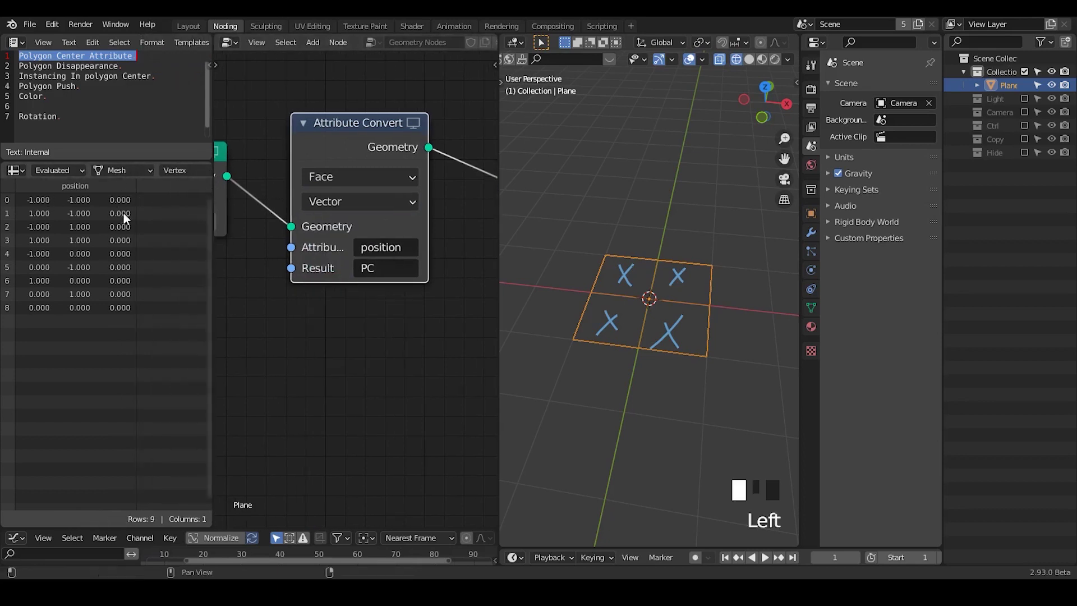
left_click(171, 171)
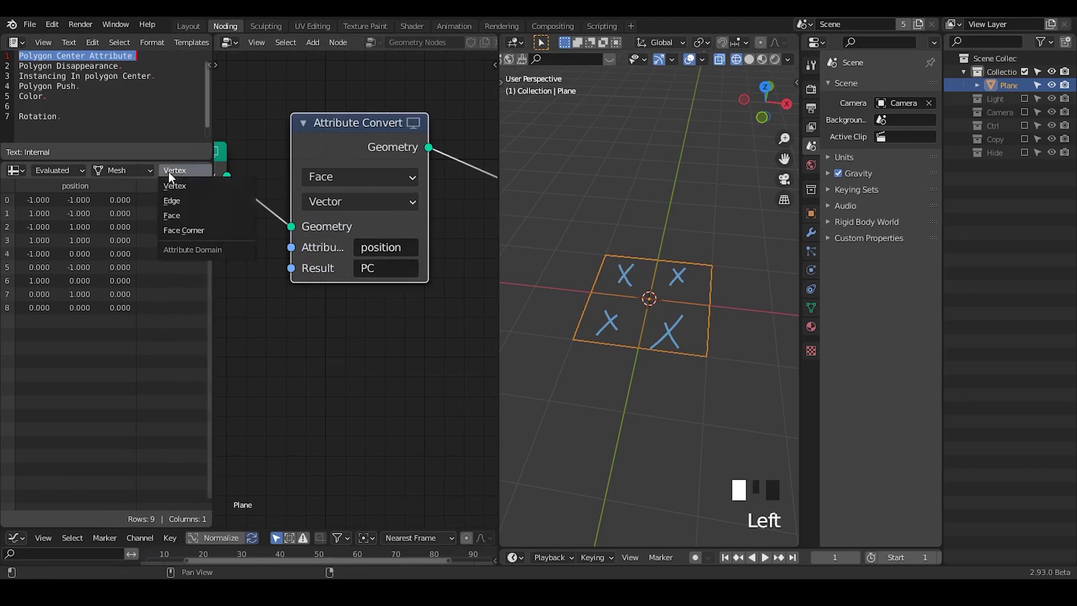
left_click(186, 216)
middle_click_drag(173, 202, 201, 209)
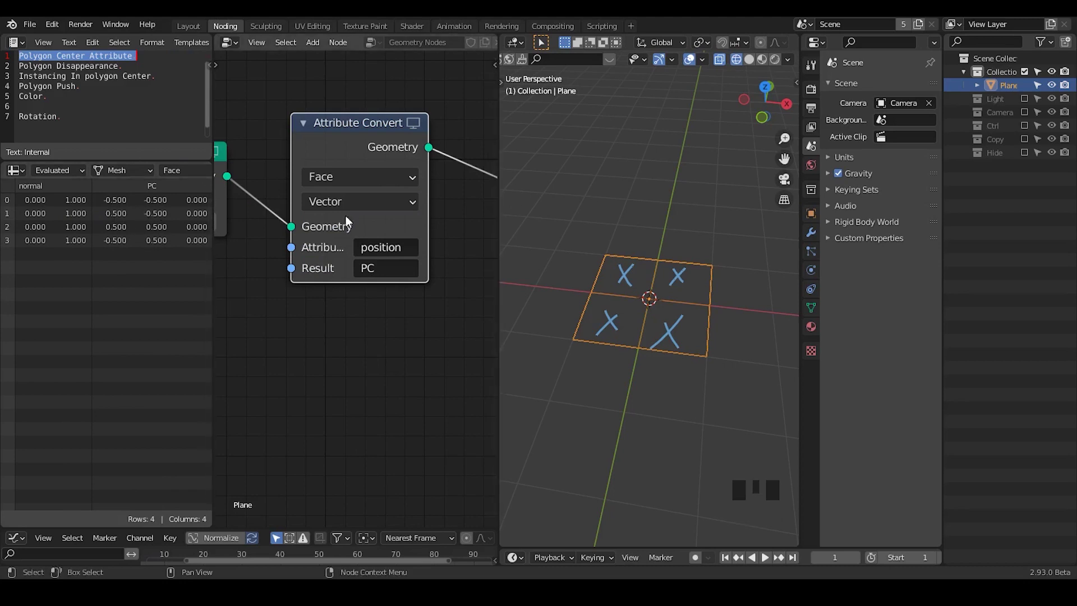
middle_click_drag(443, 256, 342, 236)
Add an Attribute Mix node to the geometry node tree.
key("ctrl+a")
type("att")
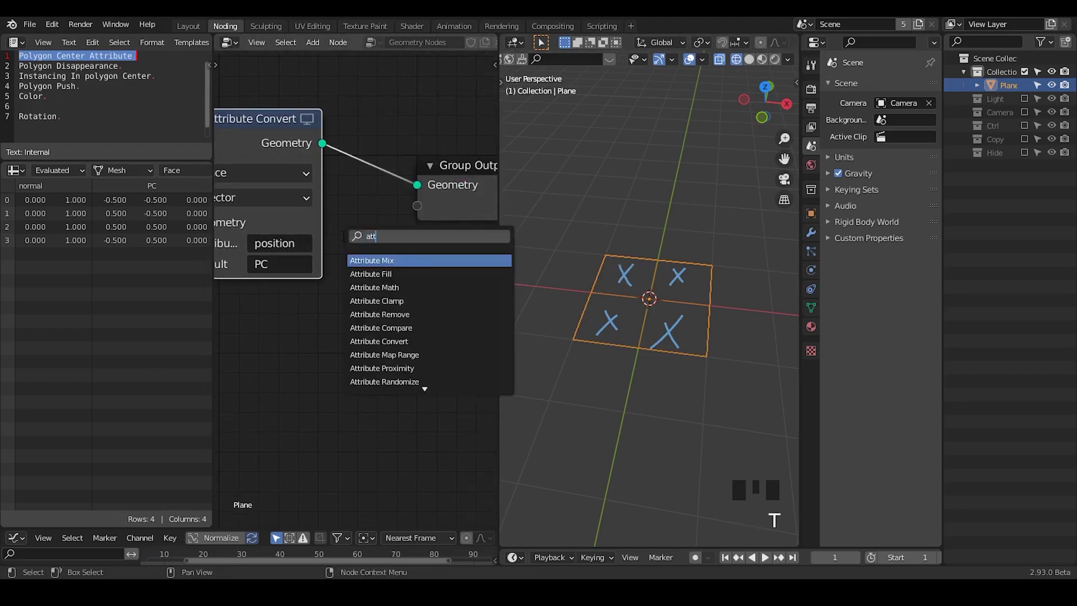
type("ribute mi")
key("Return")
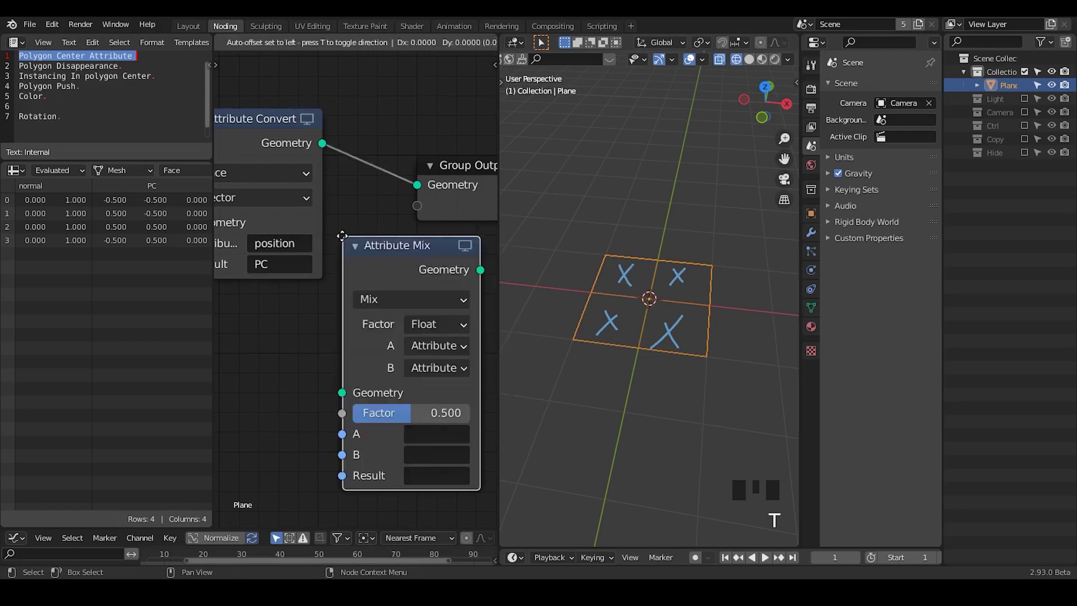
left_click(365, 121)
scroll(305, 270, "down", 2)
middle_click_drag(305, 270, 344, 293)
Set Attribute Mix A to position, B to PC, and Result to position.
left_click(344, 290)
type("position")
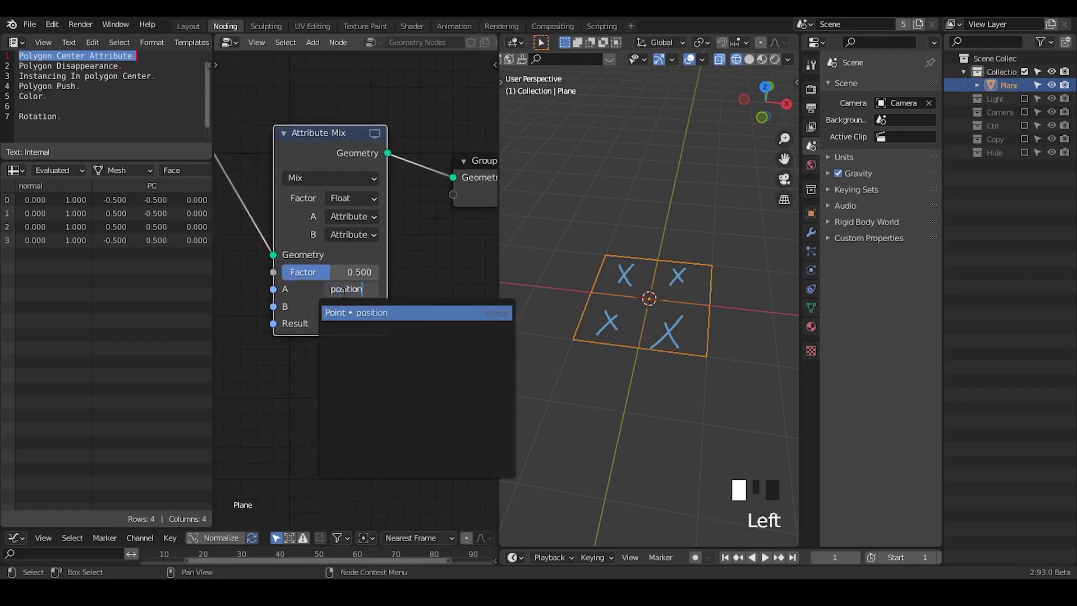
key("Return")
left_click(339, 306)
type("polygon")
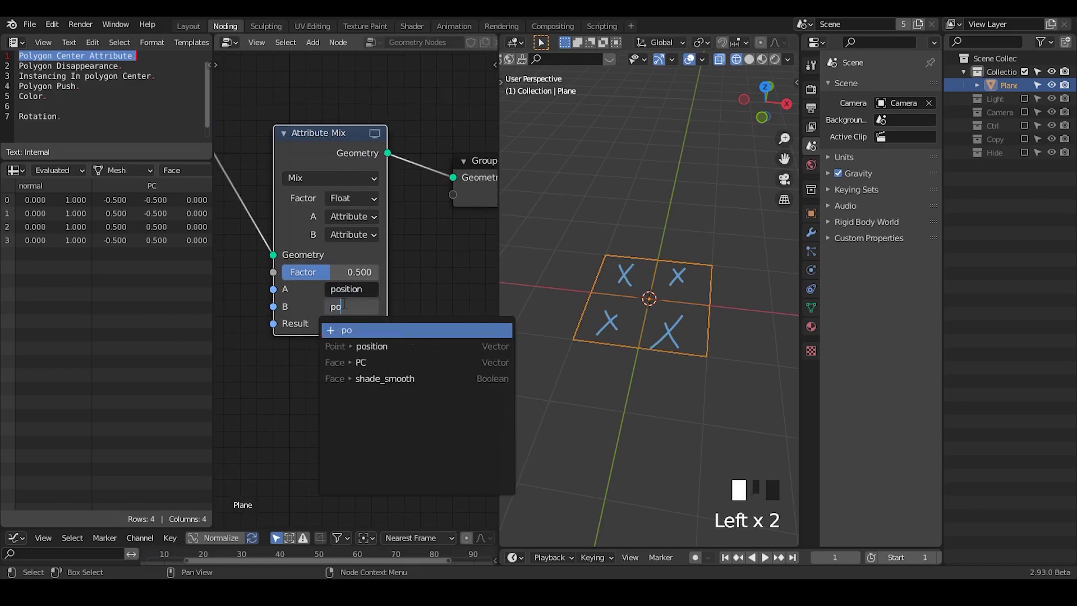
key("BackSpace")
key("BackSpace")
key("BackSpace")
key("BackSpace")
key("BackSpace")
key("BackSpace")
type("PC")
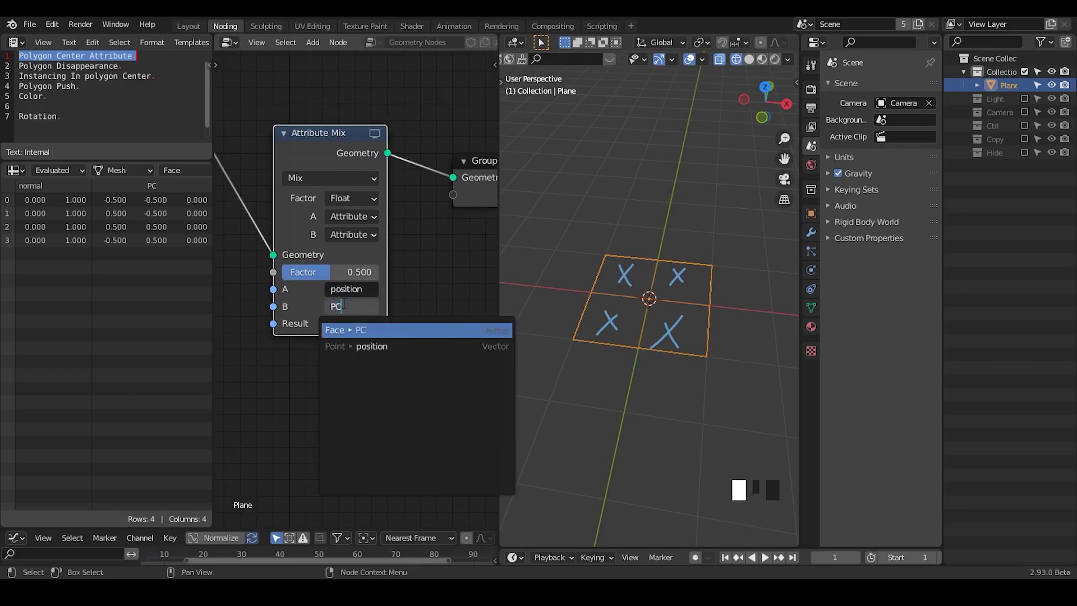
key("Return")
left_click(350, 323)
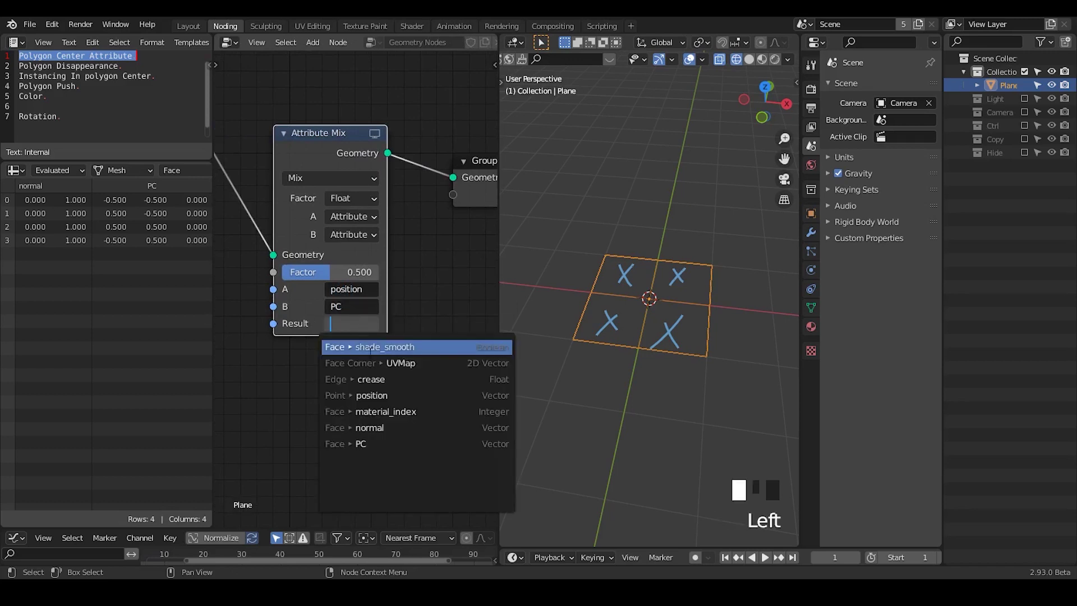
left_click(364, 395)
Scrub the mix factor to preview the plane shrinking, leaving it at 1.000.
left_click_drag(337, 278, 389, 277)
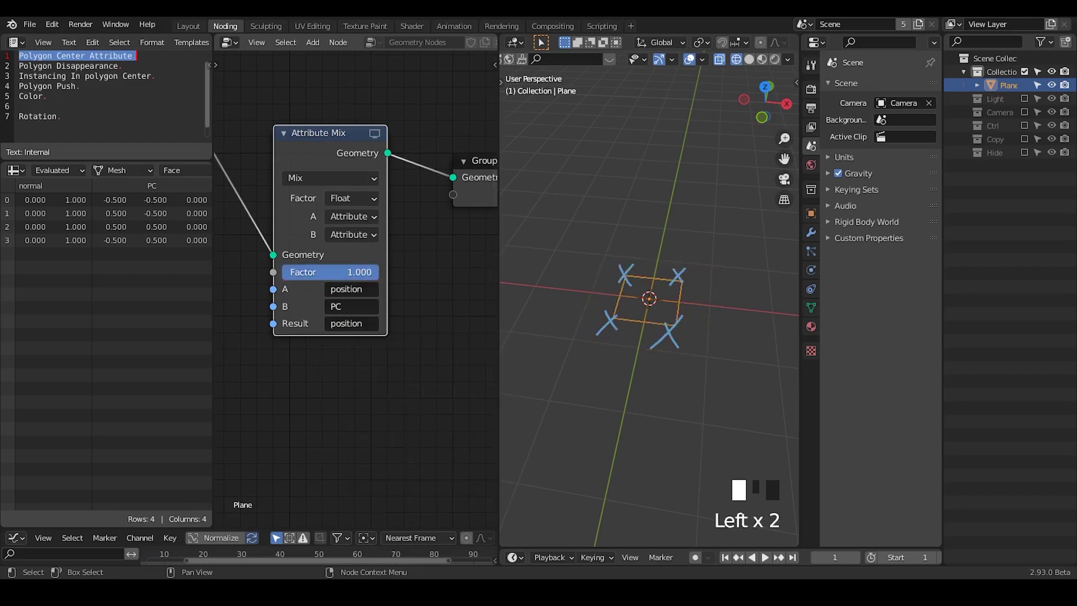
mouse_move(643, 296)
right_mouse_down()
mouse_move(593, 332)
mouse_move(648, 297)
right_mouse_up()
right_click_drag(667, 351, 623, 269)
mouse_move(623, 269)
left_mouse_down()
mouse_move(632, 285)
mouse_move(622, 284)
left_mouse_up()
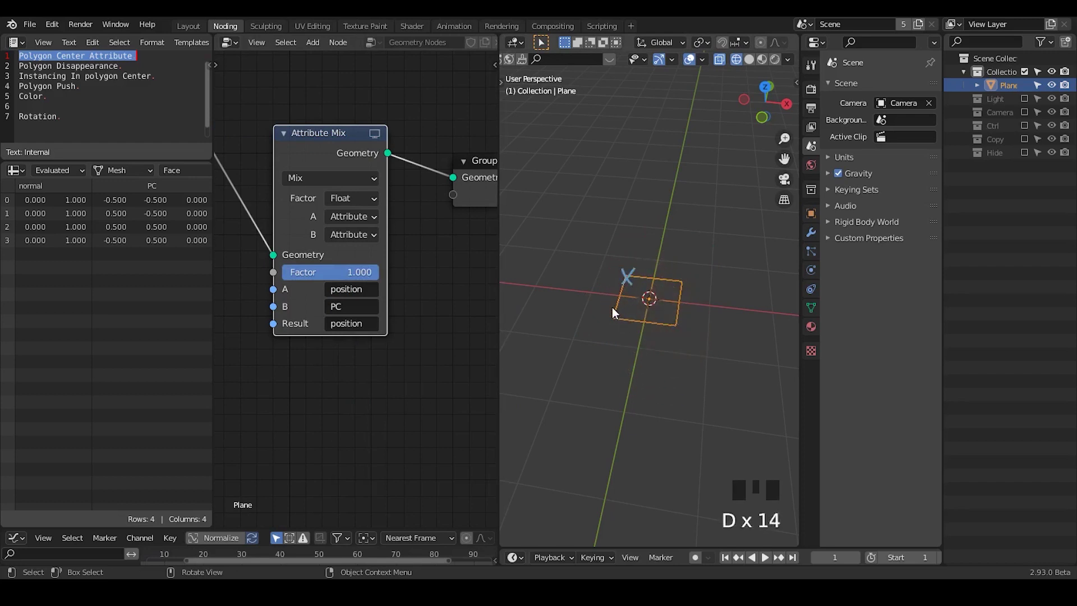
mouse_move(638, 277)
right_mouse_down()
mouse_move(649, 299)
mouse_move(696, 292)
right_mouse_up()
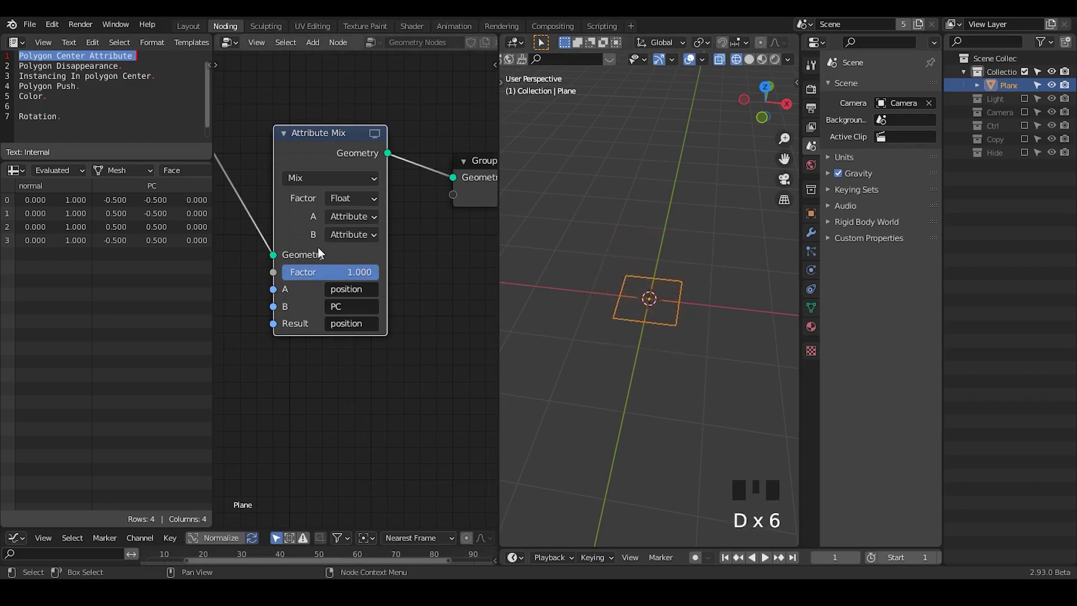
left_click_drag(369, 275, 666, 274)
left_click_drag(303, 278, 379, 273)
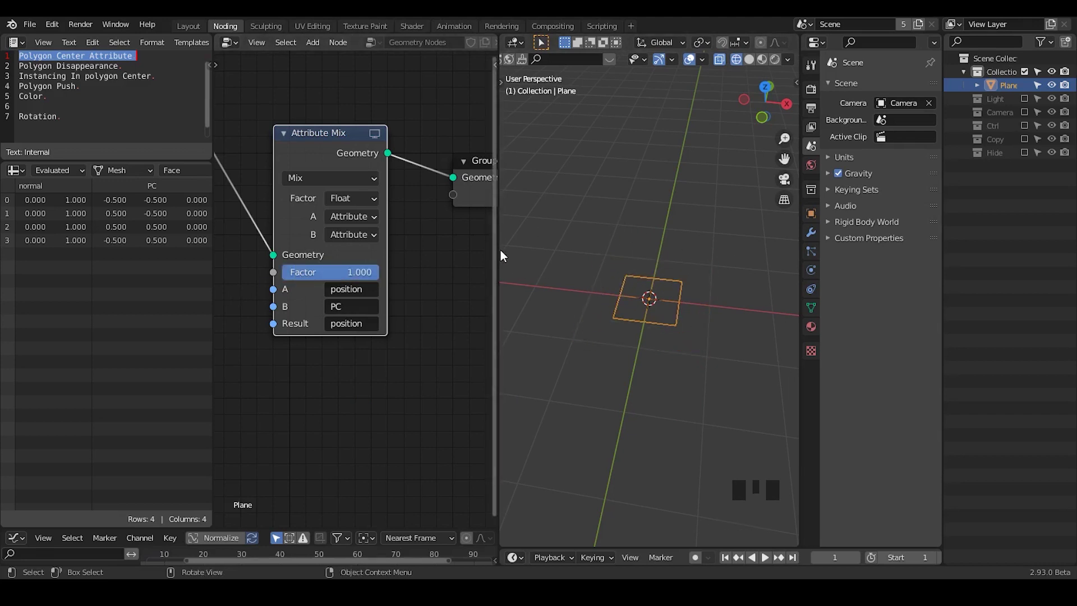
left_click_drag(212, 219, 110, 222)
mouse_move(200, 233)
middle_mouse_down()
mouse_move(218, 186)
mouse_move(216, 221)
middle_mouse_up()
Insert an Edge Split node between Subdivide and Attribute Convert.
key("ctrl+a")
type("edge")
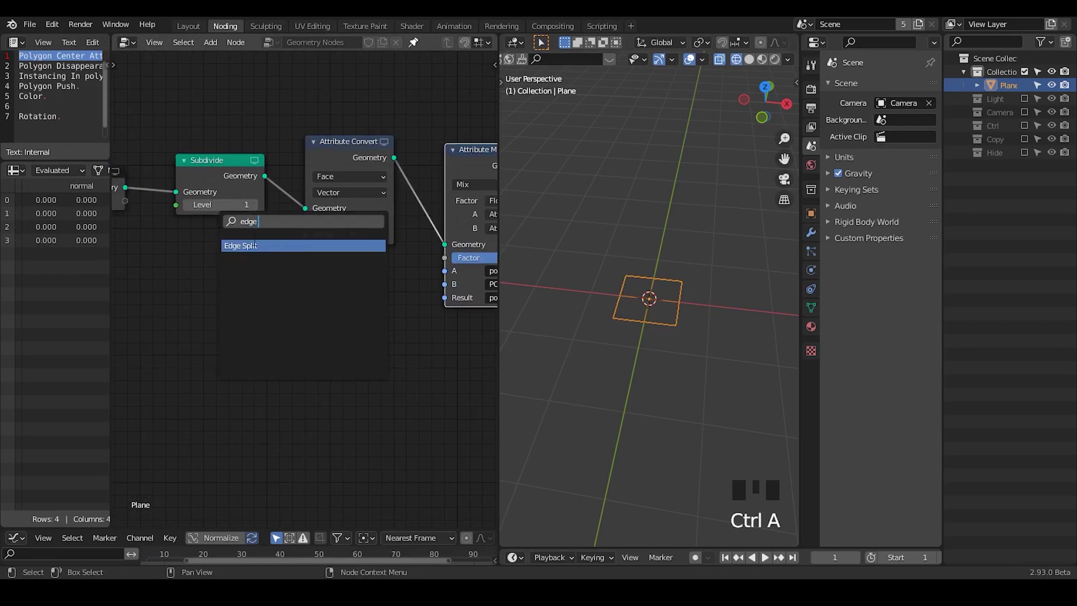
left_click(255, 245)
left_click(247, 198)
mouse_move(248, 198)
middle_mouse_down()
mouse_move(307, 208)
mouse_move(248, 187)
middle_mouse_up()
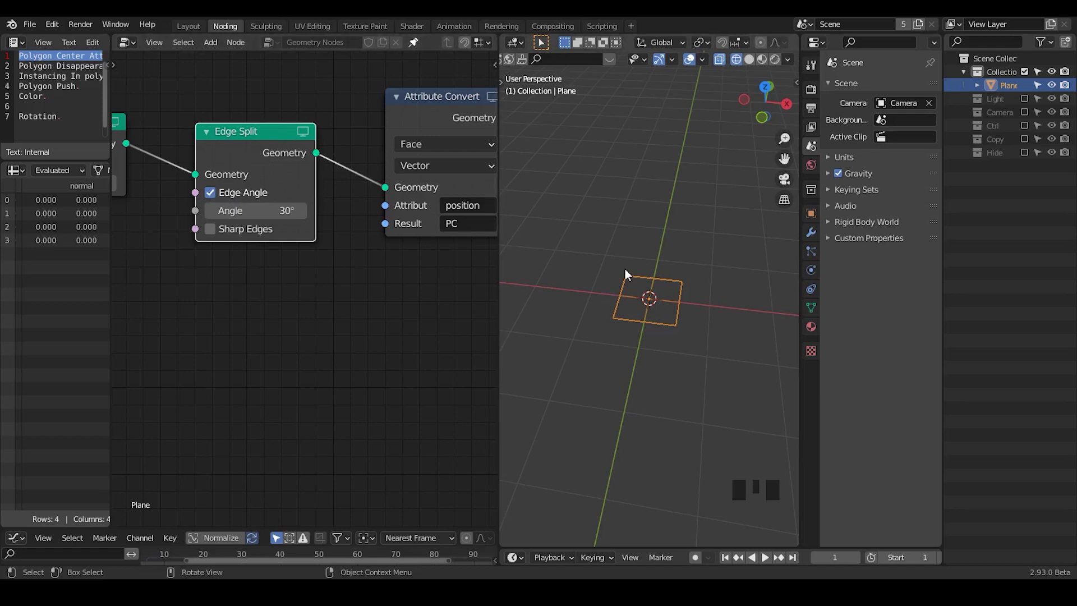
In Edit Mode, select the plane's face and separate it.
key("Tab")
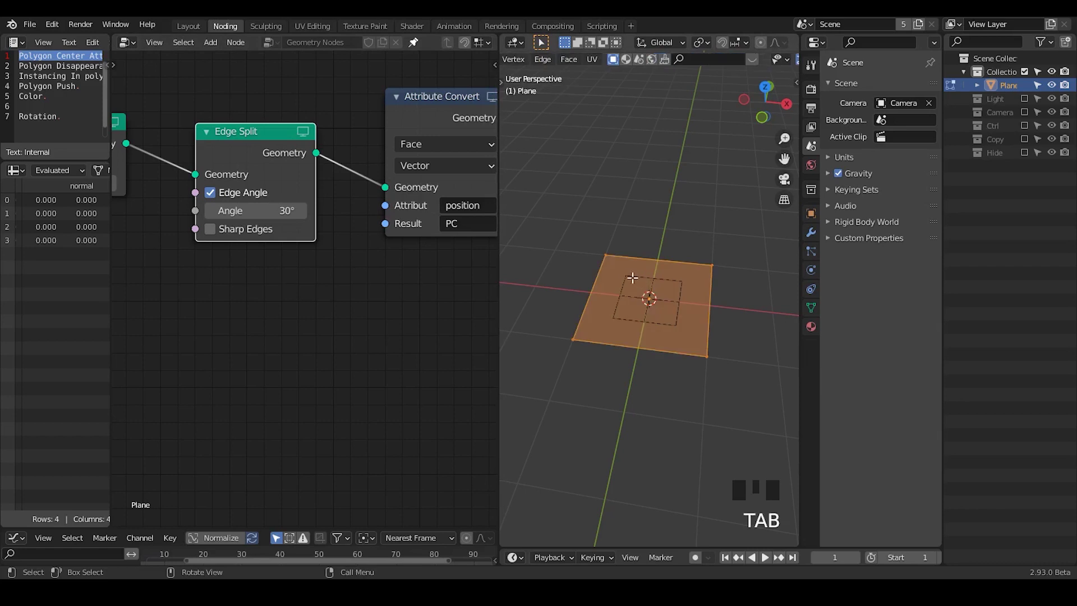
left_click(644, 277)
key("3")
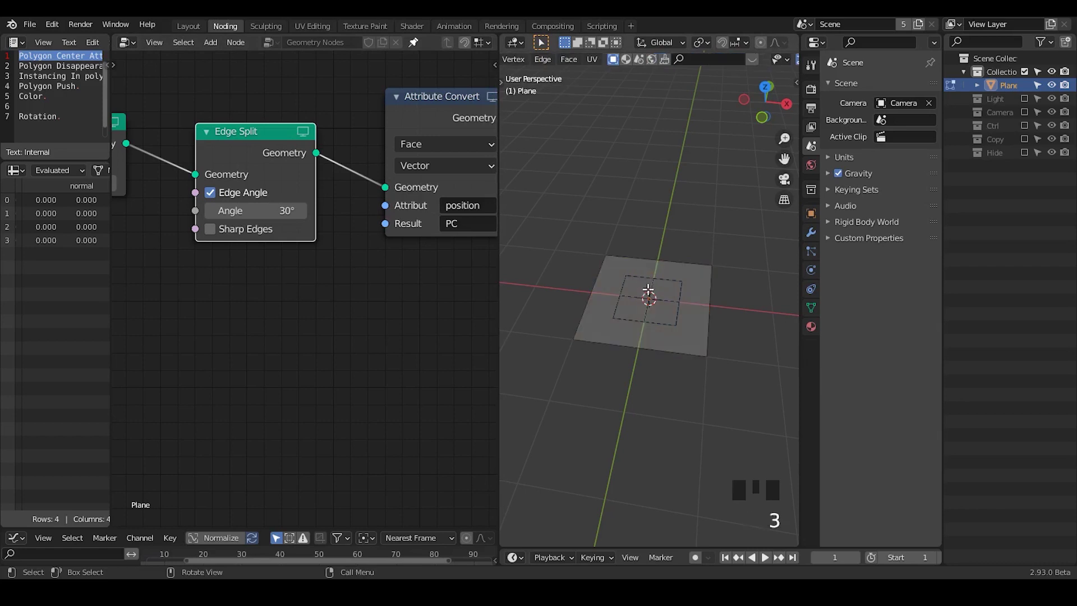
left_click(648, 289)
key("p")
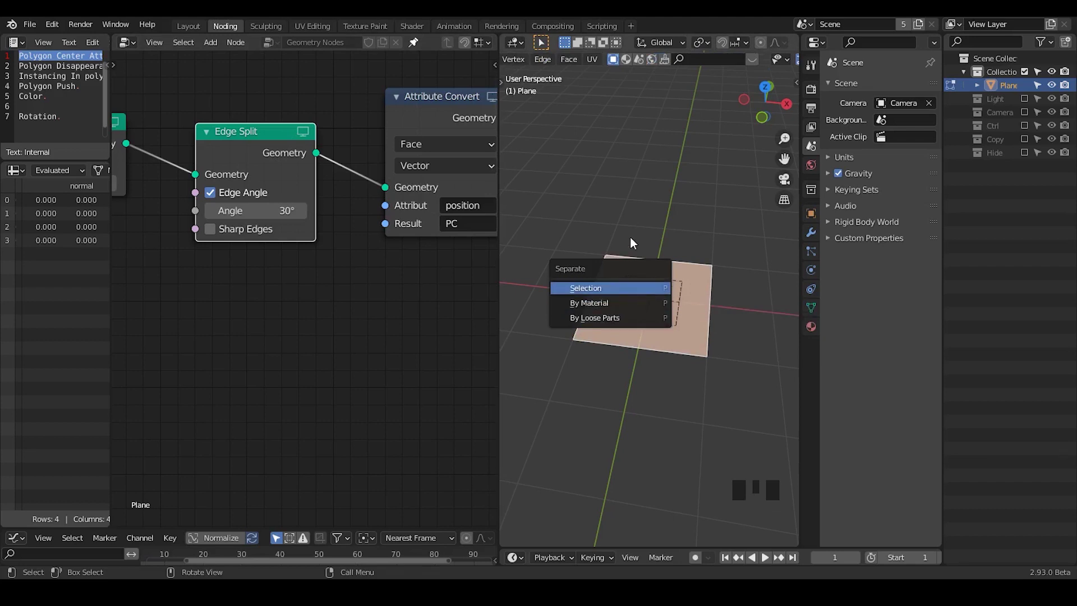
key("Return")
key("Tab")
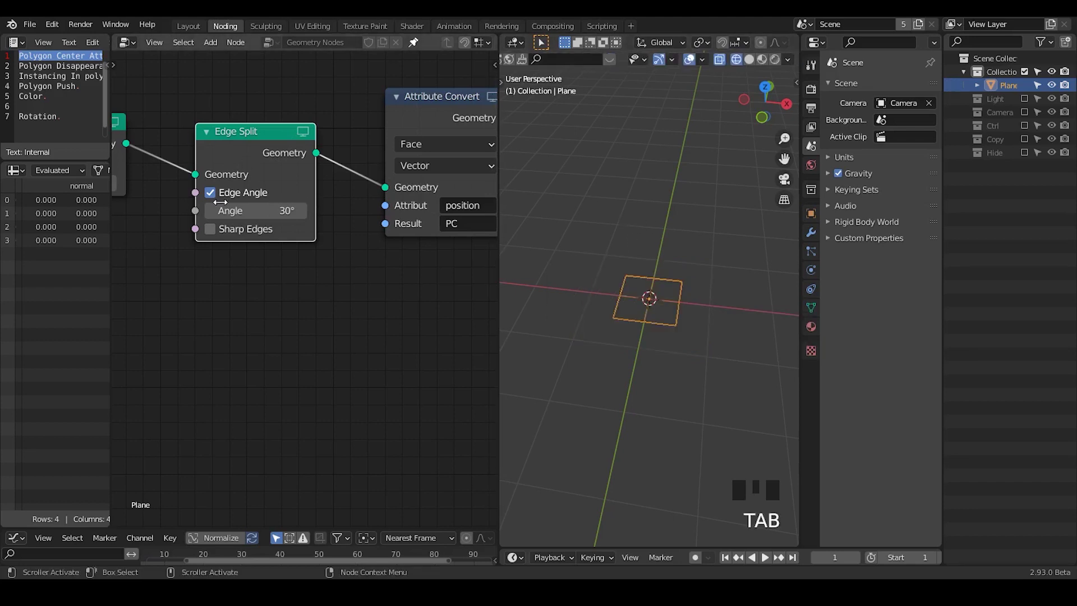
Set the Edge Split angle to 0°.
left_click(273, 207)
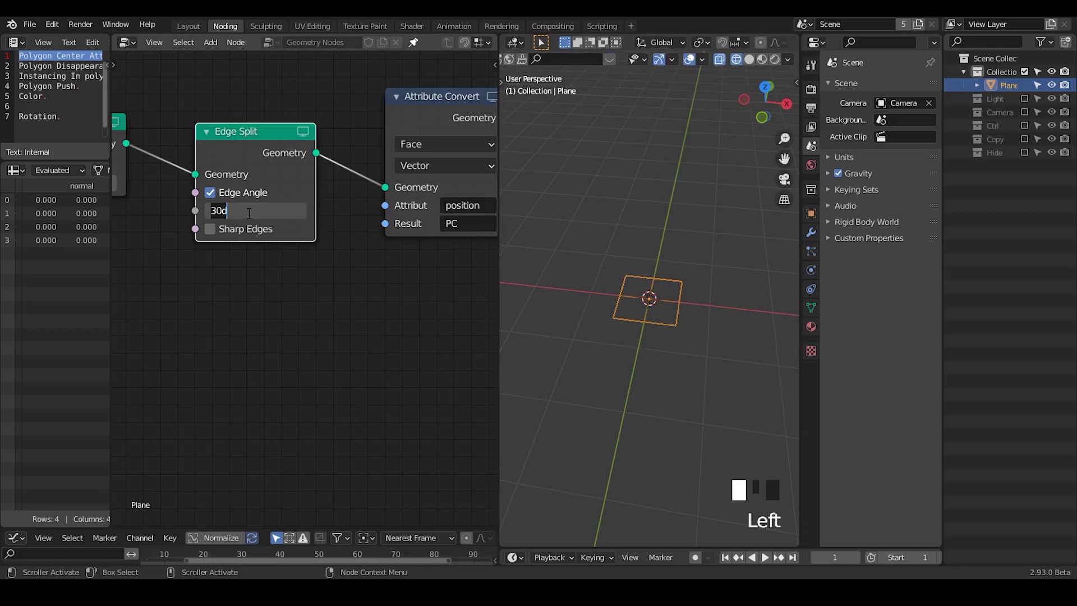
type("0")
key("Return")
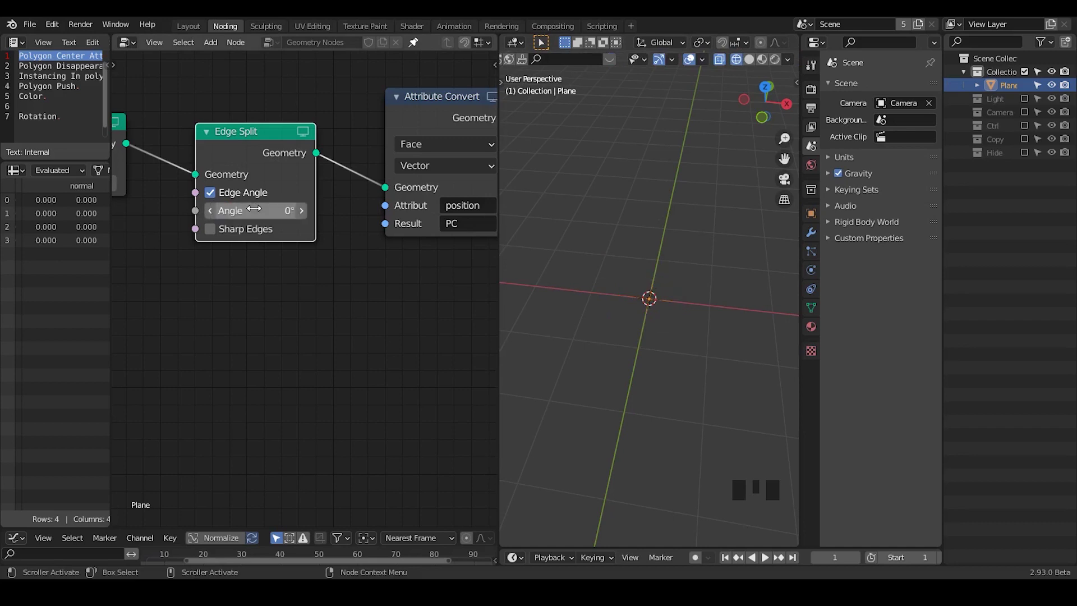
middle_click_drag(448, 278, 295, 269)
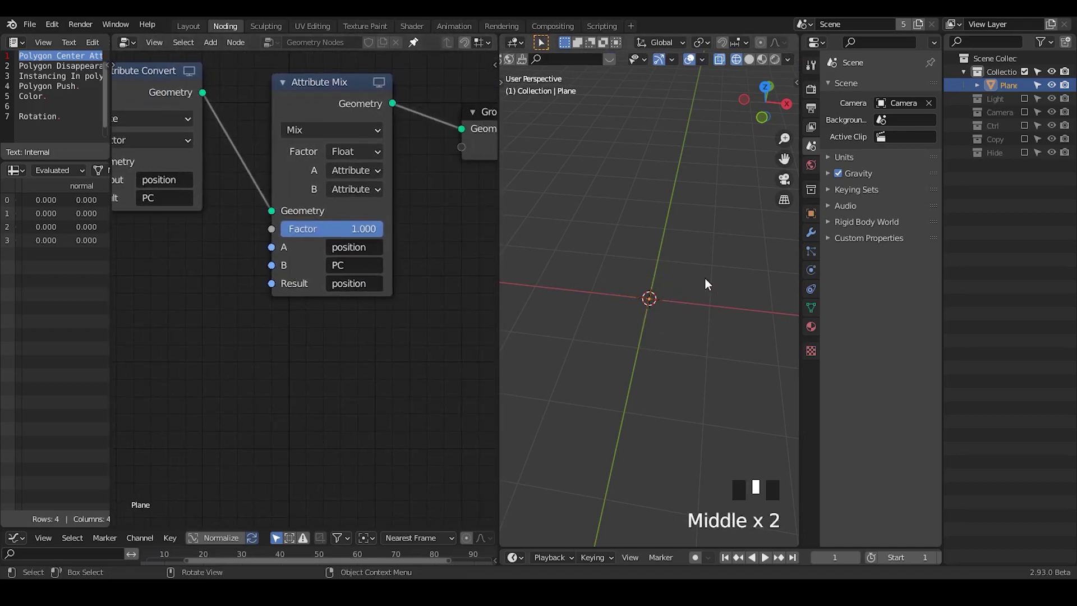
Drag the Attribute Mix factor to 0.350, separating the four faces into spaced quads.
middle_click_drag(667, 331, 667, 306, "ctrl")
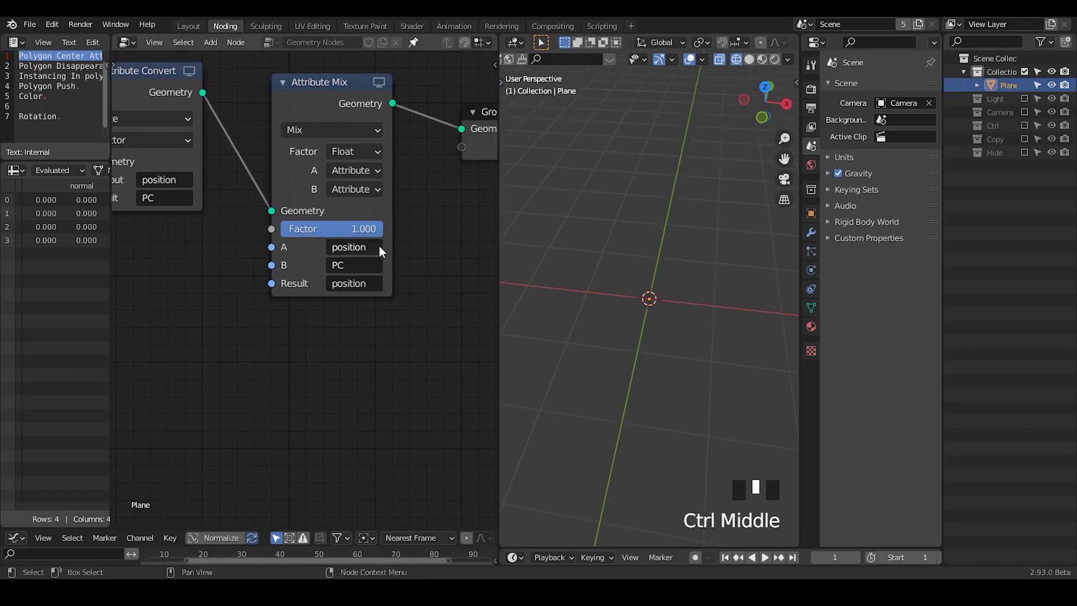
left_click_drag(368, 233, 284, 228)
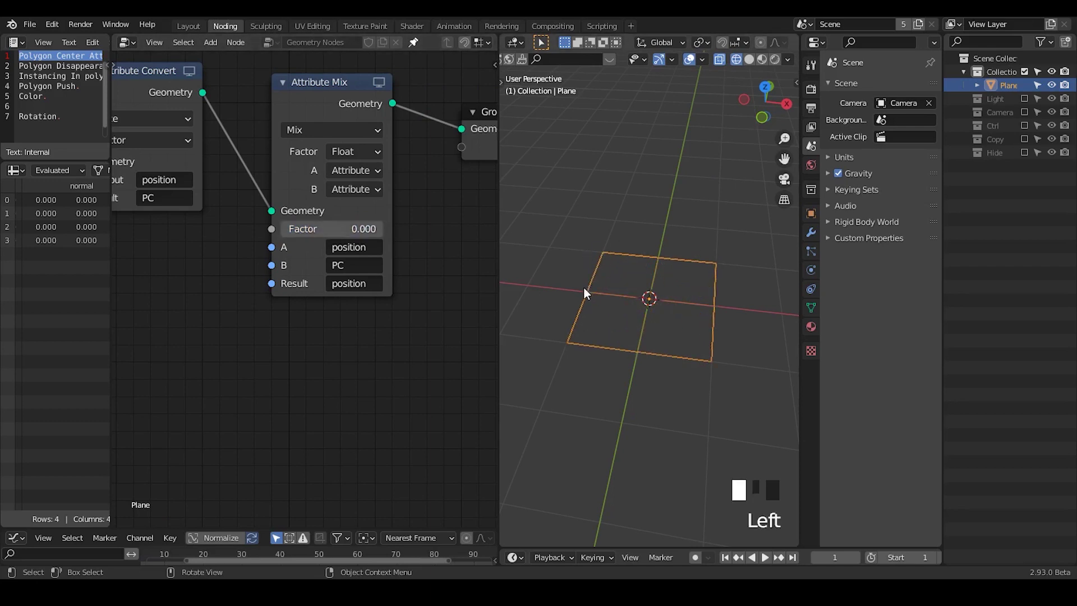
left_click_drag(567, 309, 598, 276)
left_click_drag(583, 279, 597, 304)
mouse_move(599, 285)
right_mouse_down()
mouse_move(564, 313)
mouse_move(587, 282)
right_mouse_up()
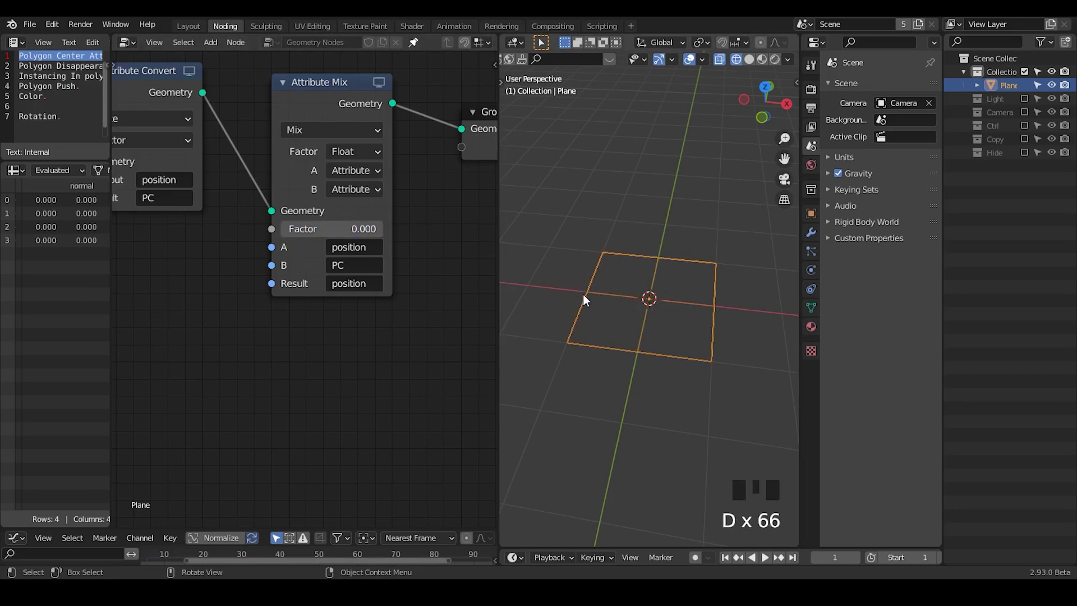
left_click_drag(584, 291, 597, 307)
right_click_drag(597, 283, 575, 312)
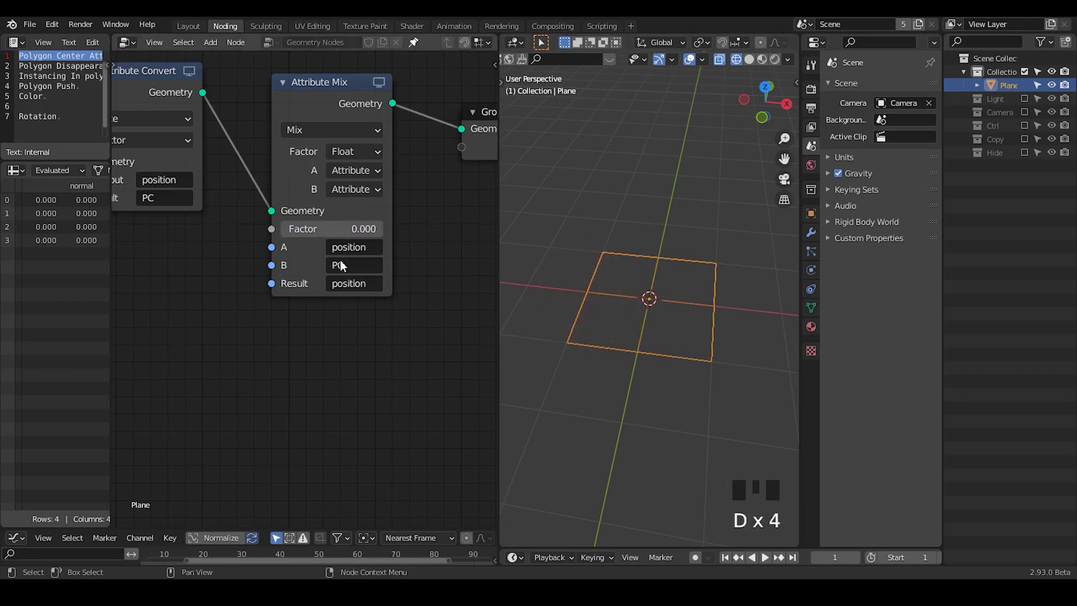
left_click_drag(305, 221, 323, 240)
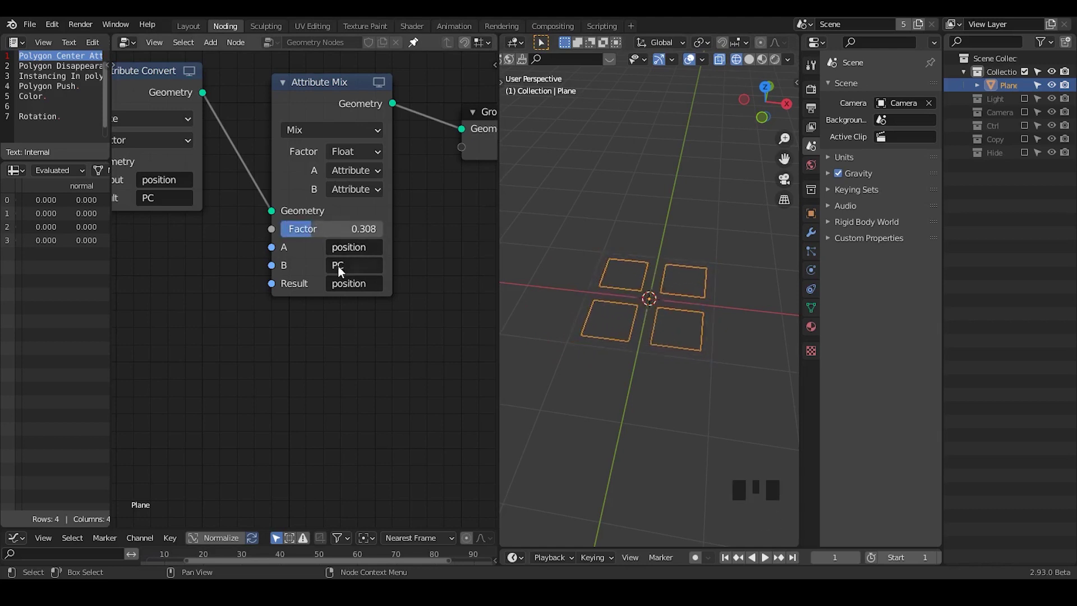
left_click_drag(608, 256, 624, 278)
right_click_drag(612, 260, 608, 258)
mouse_move(620, 258)
left_mouse_down()
mouse_move(602, 267)
mouse_move(631, 265)
mouse_move(611, 285)
left_mouse_up()
mouse_move(317, 237)
left_mouse_down()
mouse_move(381, 229)
mouse_move(300, 229)
mouse_move(384, 229)
mouse_move(281, 229)
mouse_move(360, 229)
mouse_move(317, 229)
left_mouse_up()
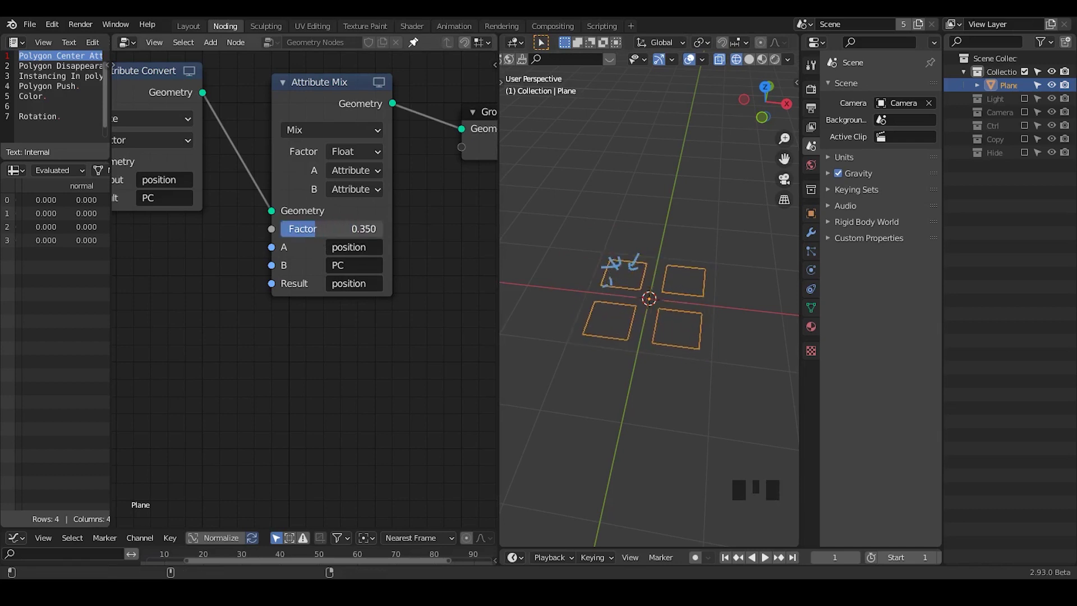
Switch to Solid shading and raise the Attribute Mix factor back to 1.000.
left_click(749, 59)
right_click_drag(631, 255, 601, 283)
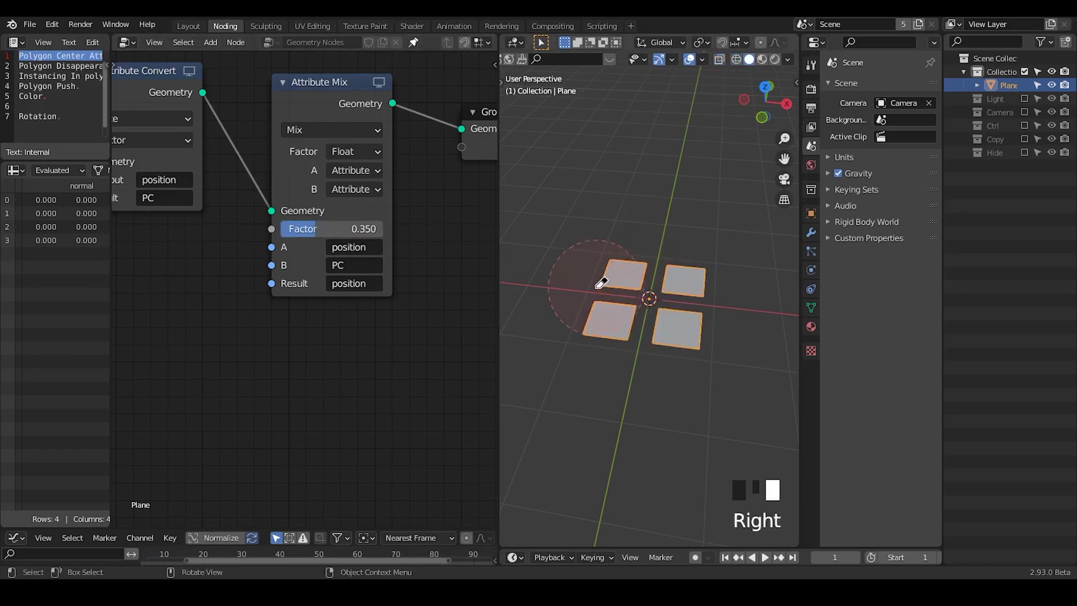
mouse_move(305, 229)
left_mouse_down()
mouse_move(326, 229)
mouse_move(280, 229)
mouse_move(384, 229)
mouse_move(280, 229)
mouse_move(348, 228)
mouse_move(289, 229)
mouse_move(320, 228)
left_mouse_up()
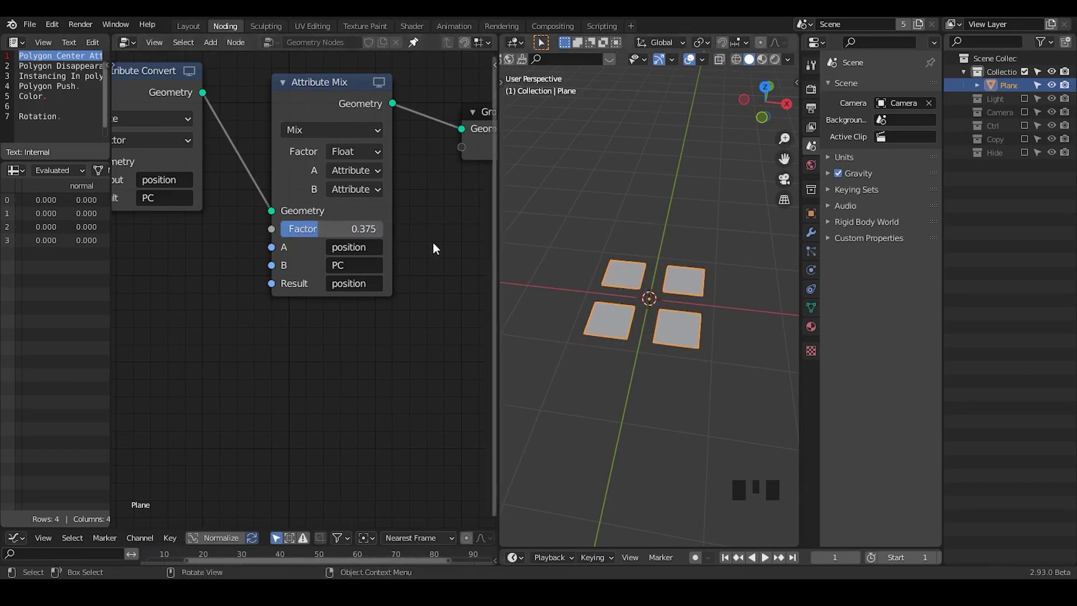
left_click_drag(322, 227, 637, 269)
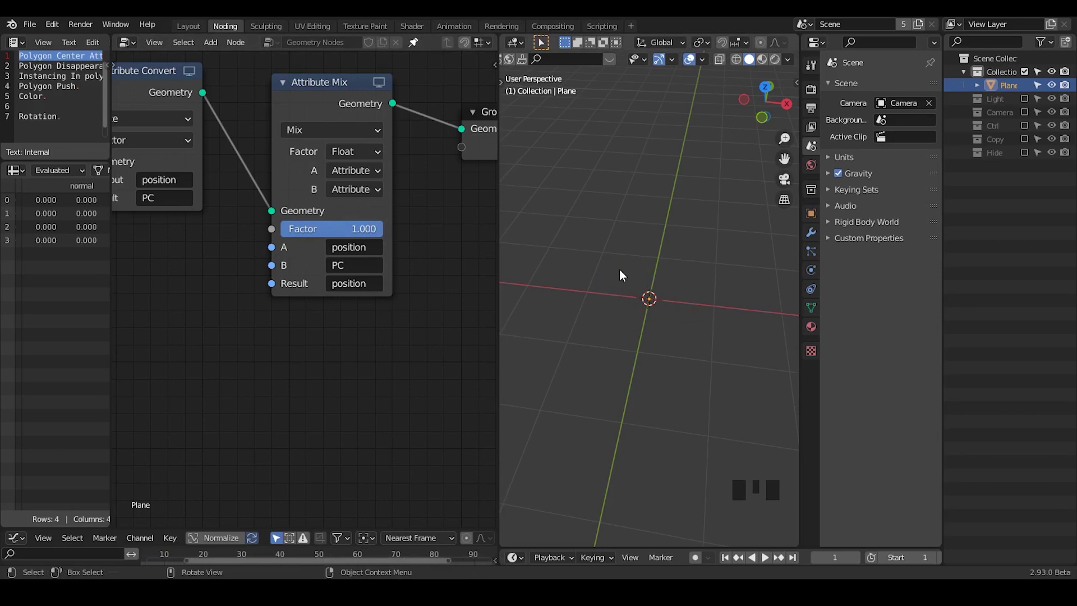
Add a cube to the scene and scale it down to a tiny size.
left_click_drag(342, 102, 292, 95)
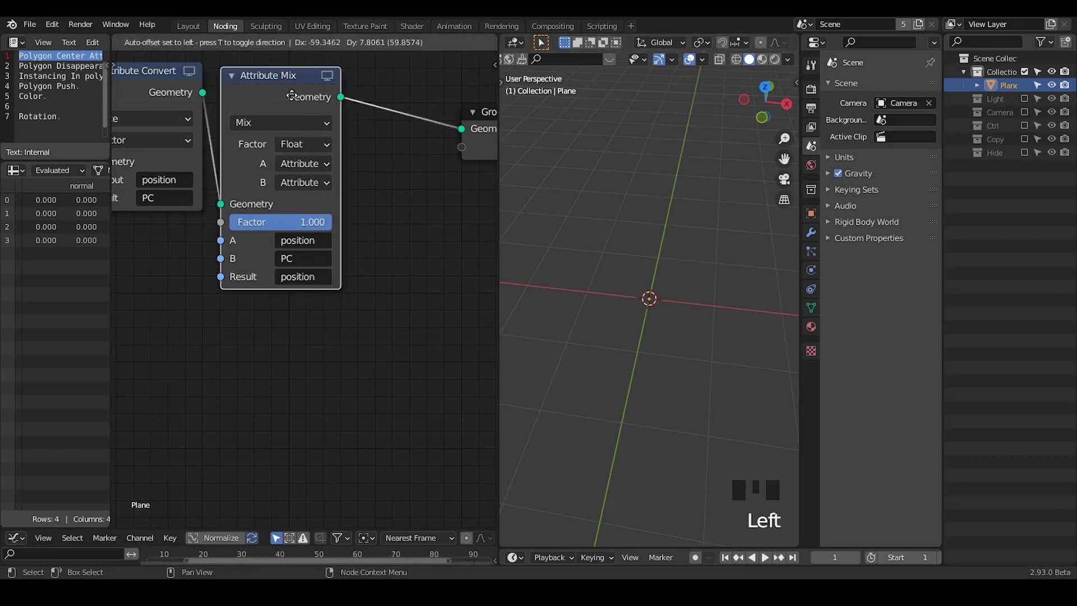
middle_click_drag(651, 313, 653, 342)
middle_click_drag(415, 227, 264, 245)
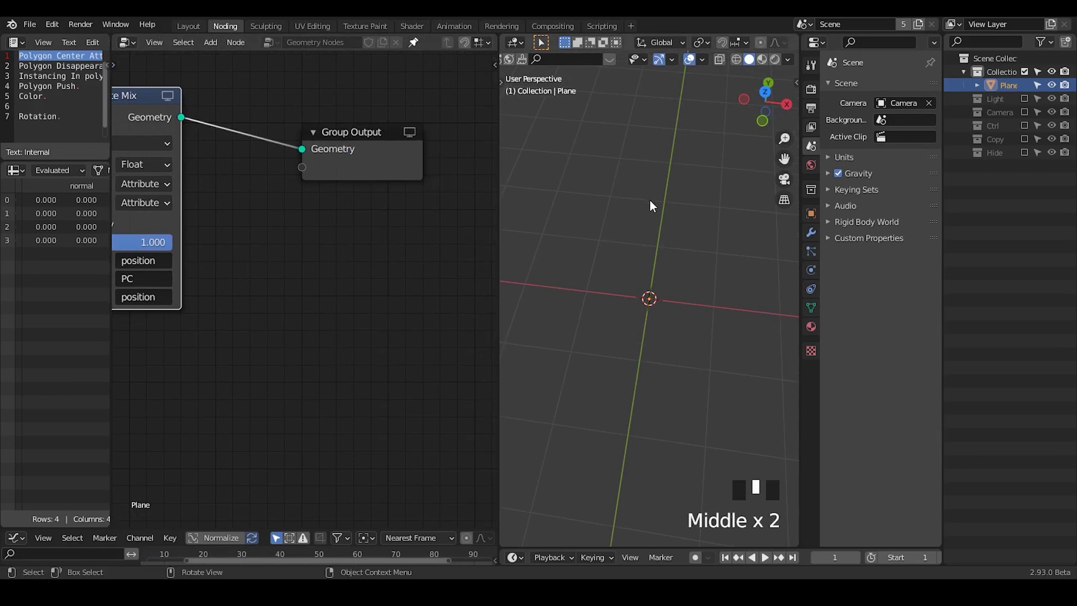
key("shift+a")
mouse_move(661, 183)
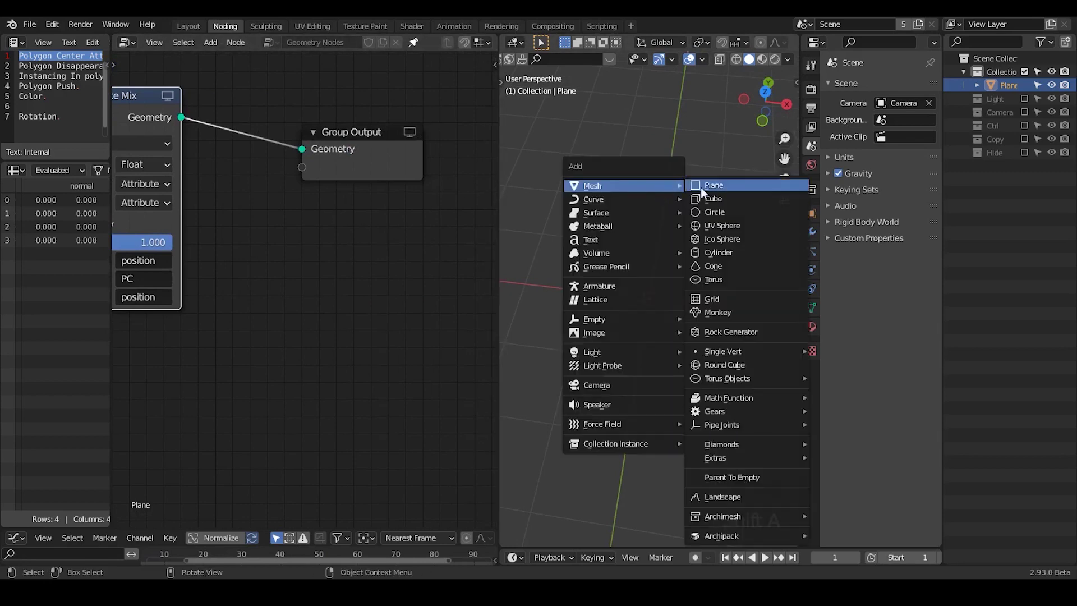
left_click(708, 198)
key("Tab")
key("s")
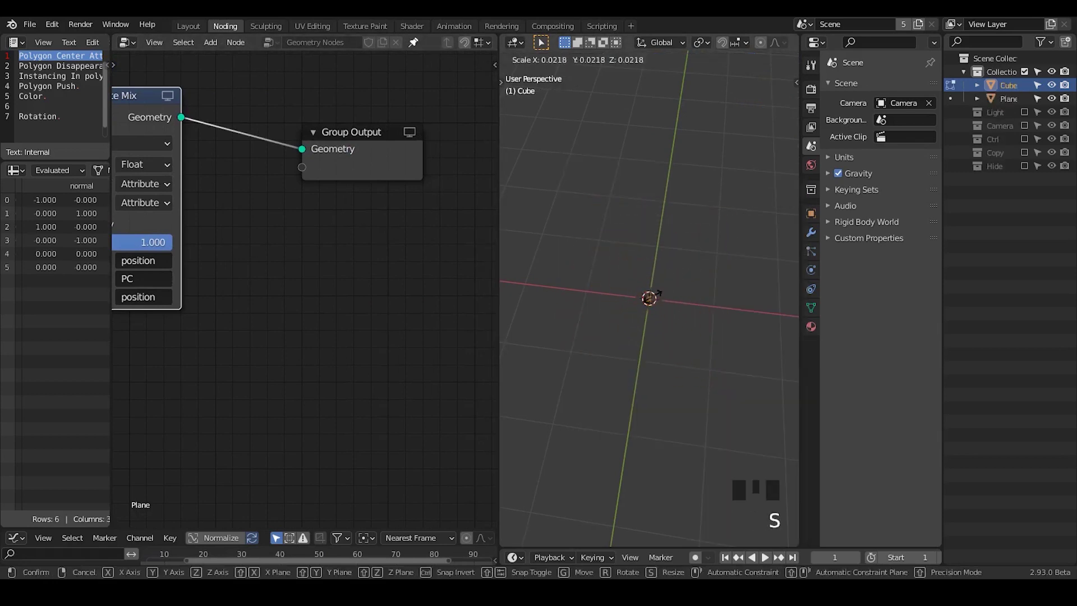
key("Tab")
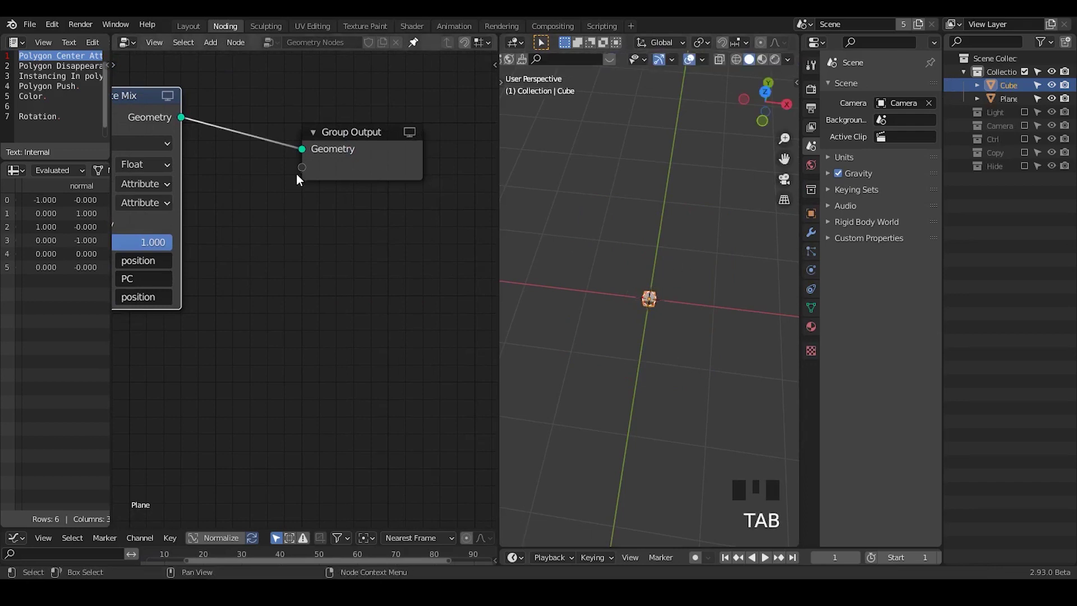
Insert a Point Instance node before Group Output that instances the Cube object.
key("ctrl+a")
type("po")
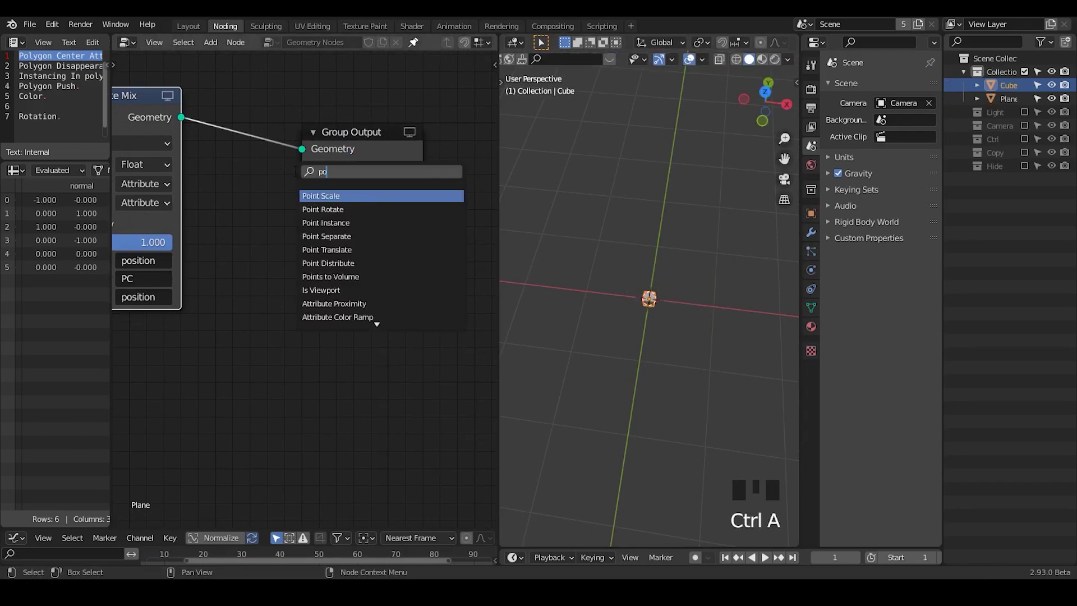
type("int in")
key("Return")
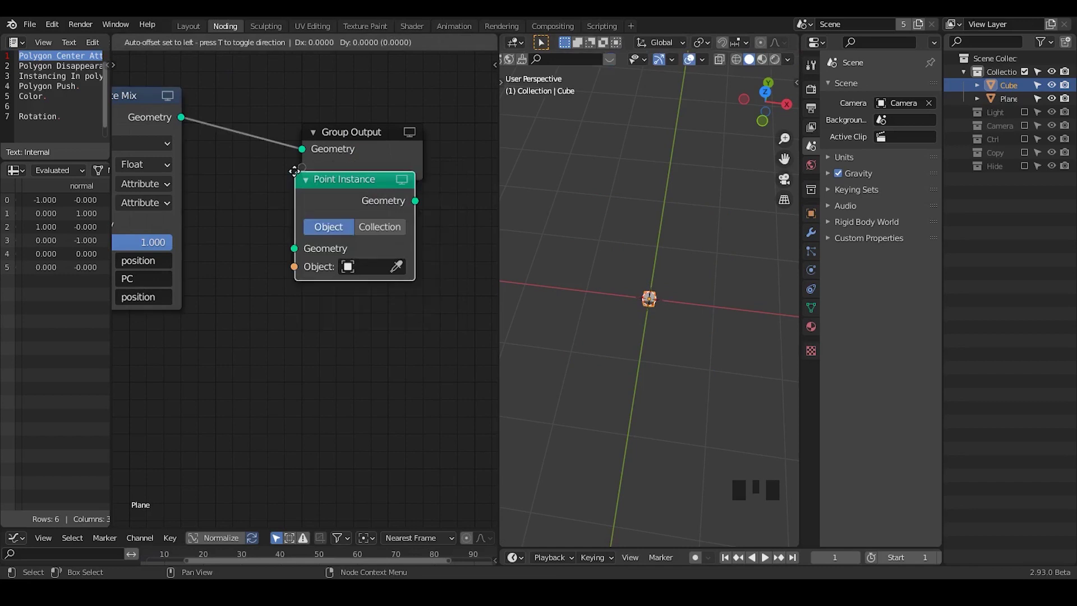
left_click(228, 209)
left_click(214, 214)
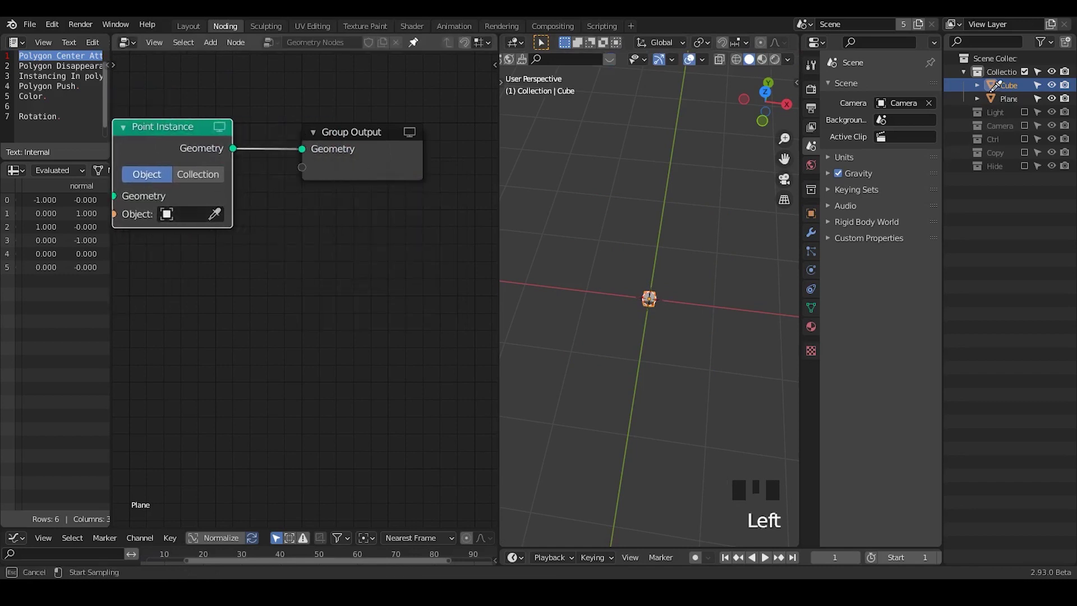
left_click(992, 87)
middle_click_drag(653, 292, 654, 280, "ctrl")
Hide the original Cube and check the plane's instanced cubes.
left_click(1051, 84)
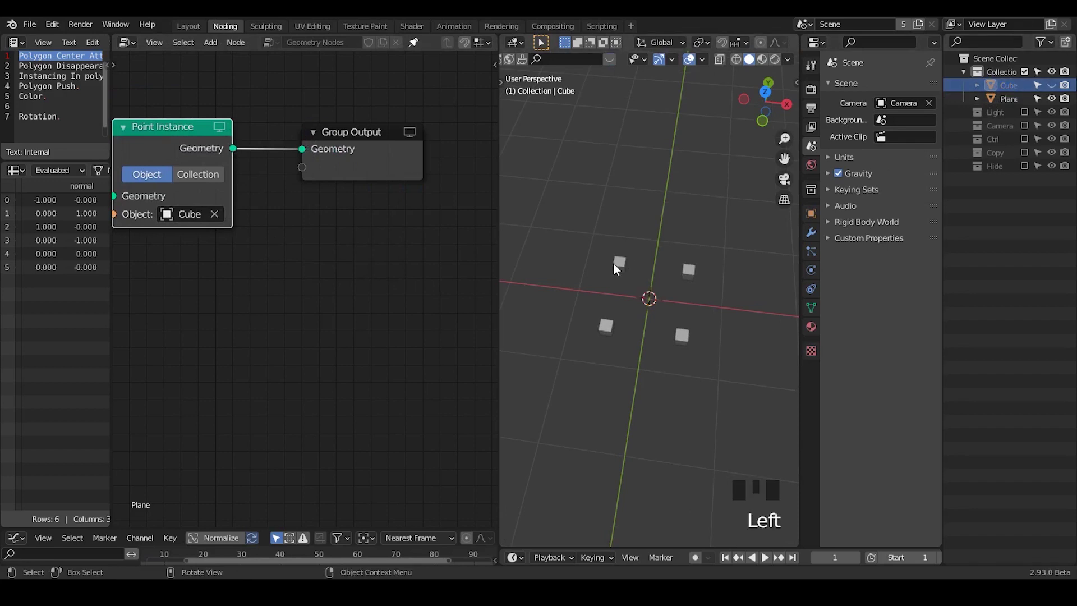
left_click(607, 325)
left_click(628, 294)
left_click(606, 324)
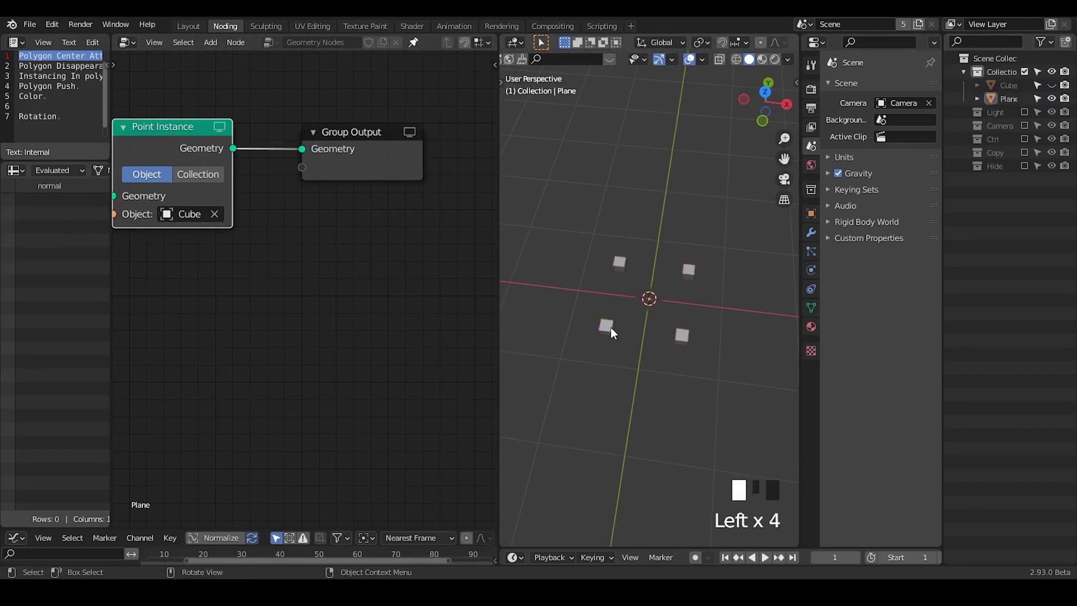
left_click(665, 259)
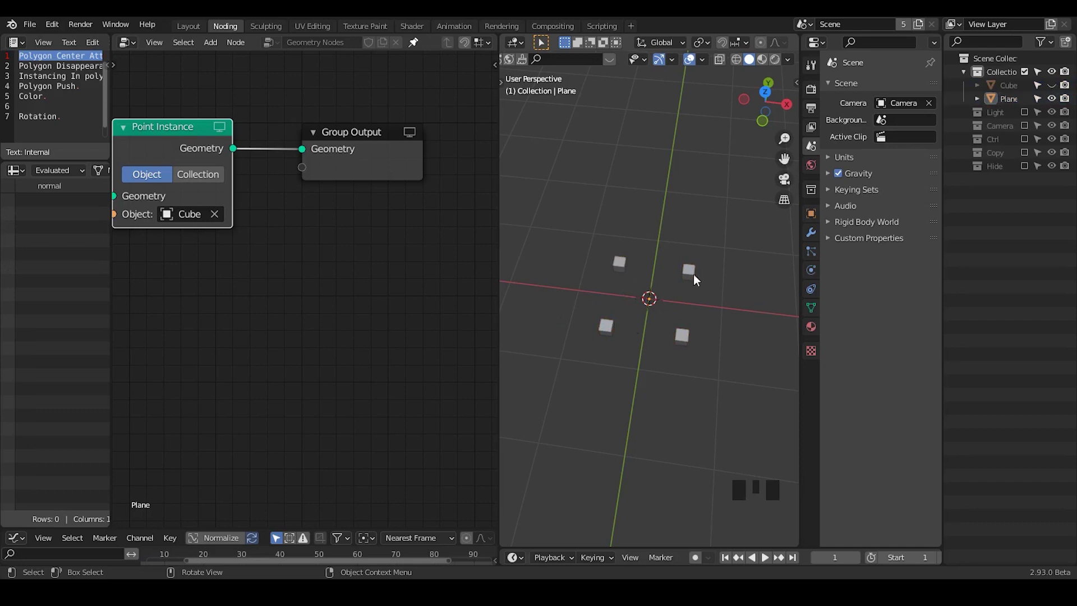
middle_click_drag(224, 315, 295, 306)
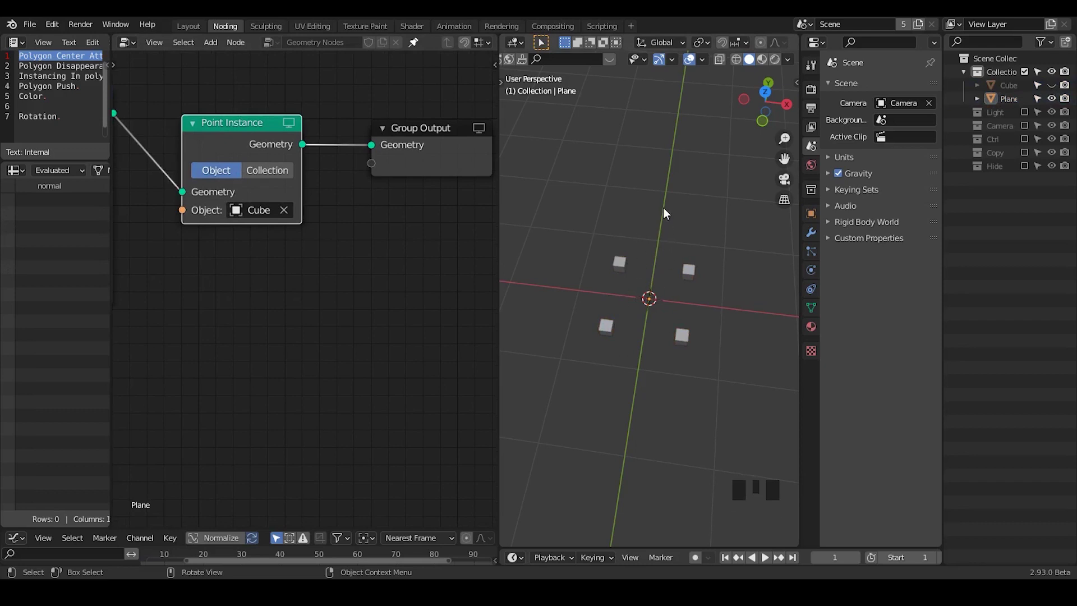
mouse_move(667, 227)
middle_mouse_down()
mouse_move(665, 247)
mouse_move(663, 225)
middle_mouse_up()
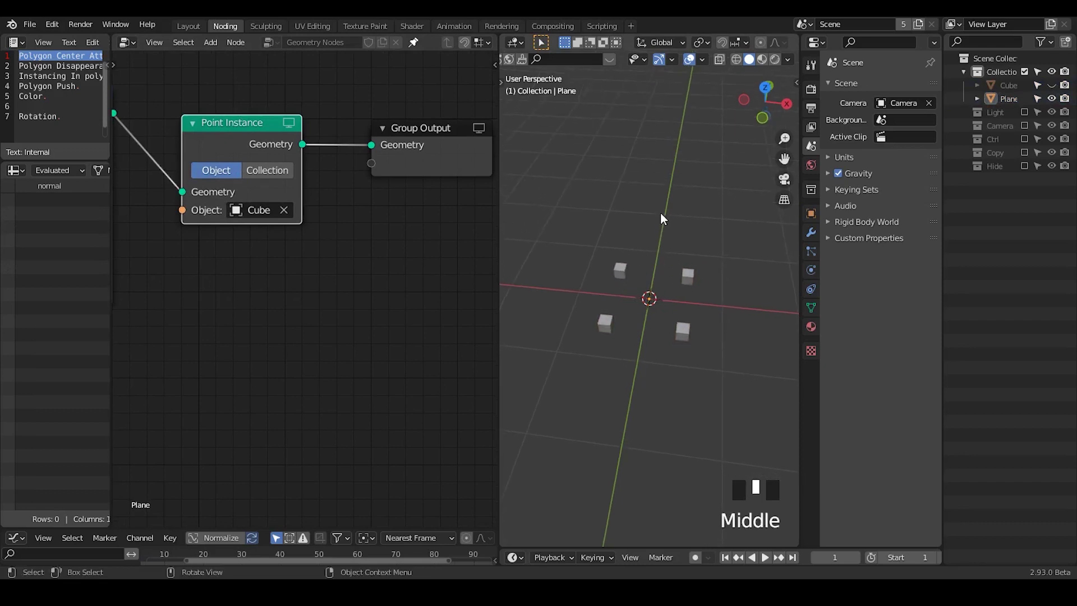
Add a Suzanne monkey mesh and view it from the front.
key("shift+a")
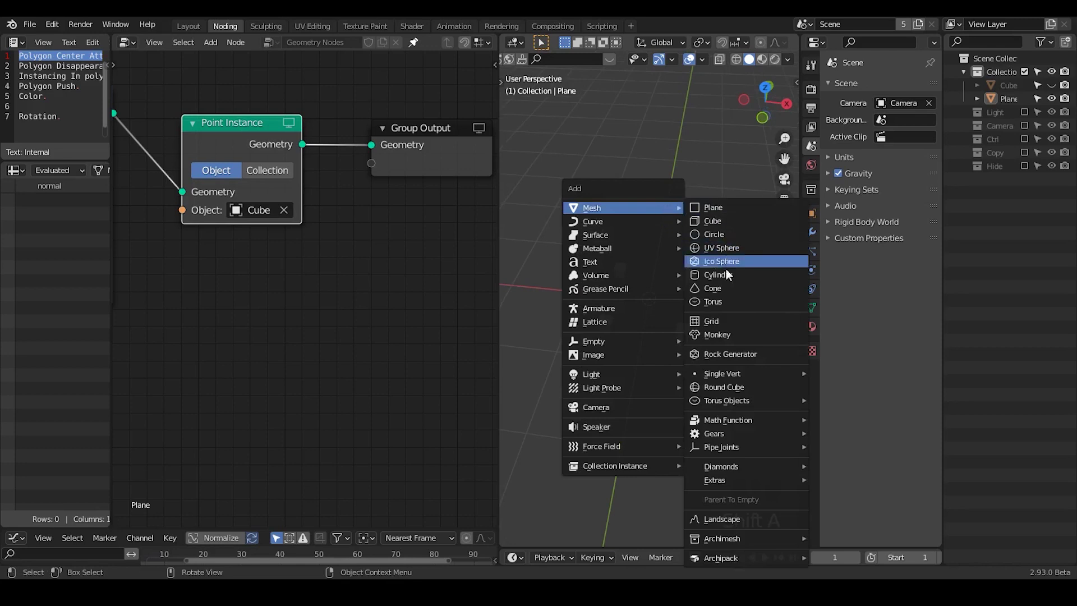
left_click(716, 338)
middle_click_drag(690, 296, 691, 247)
Copy the Plane's modifiers onto Suzanne, then select its Subdivide node.
left_click(1008, 102, "ctrl")
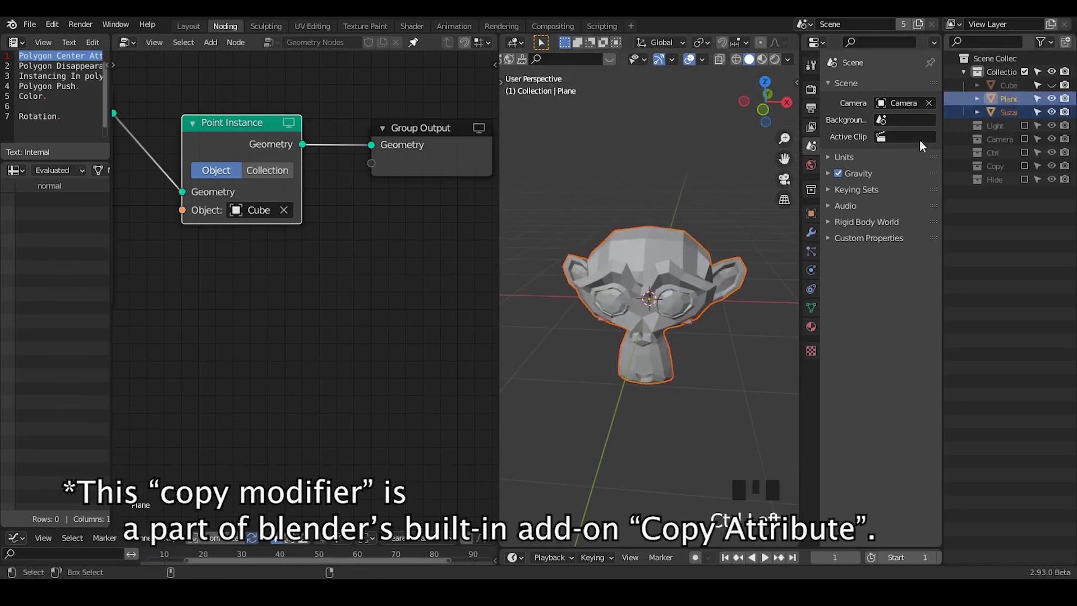
key("ctrl+c")
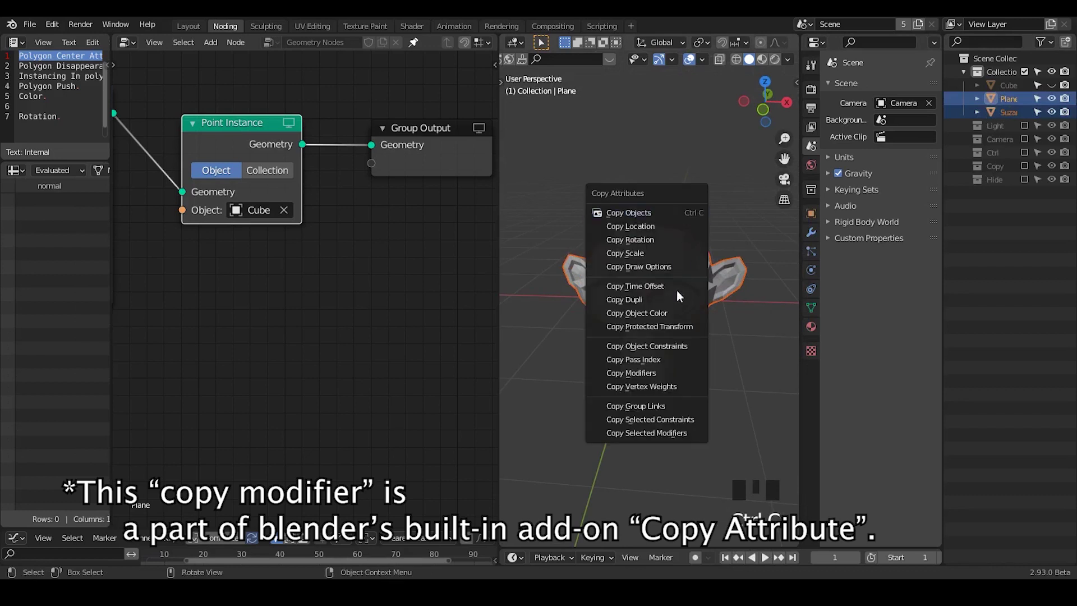
left_click(659, 371)
mouse_move(671, 264)
middle_mouse_down()
mouse_move(644, 254)
mouse_move(649, 241)
mouse_move(682, 272)
mouse_move(675, 260)
middle_mouse_up()
left_click(1004, 112)
middle_click_drag(182, 262, 408, 238)
middle_click_drag(218, 256, 216, 168, "ctrl")
left_click(210, 159)
Mute the Subdivide node and widen the node editor.
key("m")
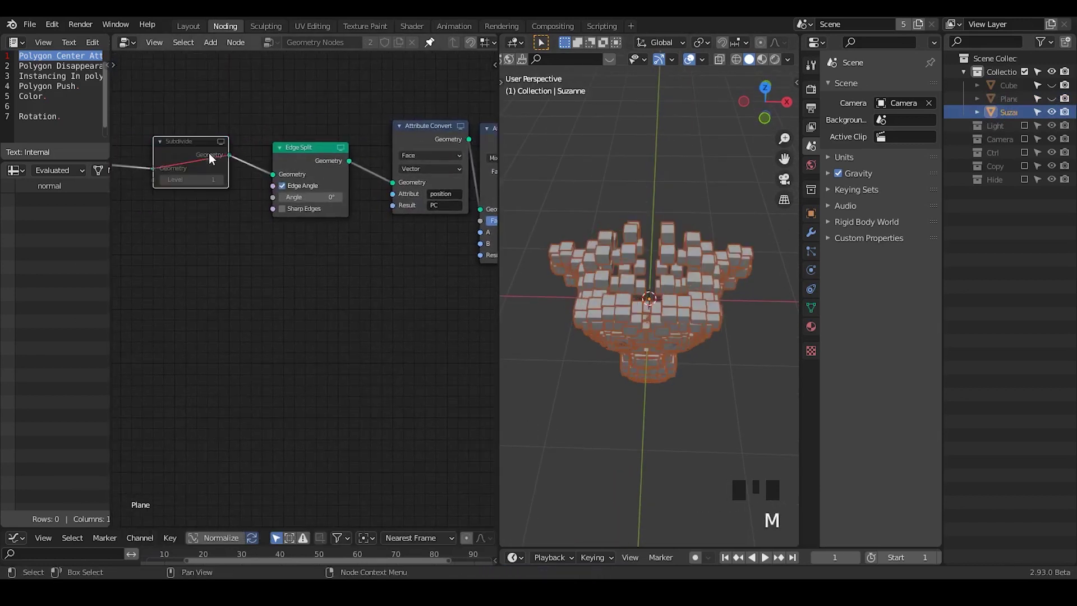
middle_click(386, 231)
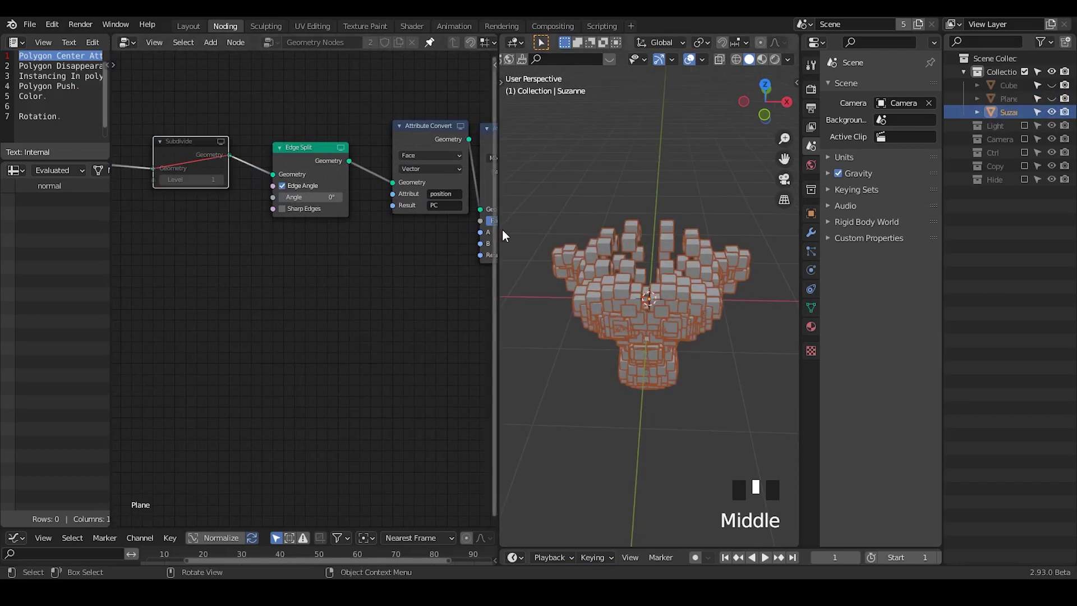
left_click_drag(497, 230, 602, 227)
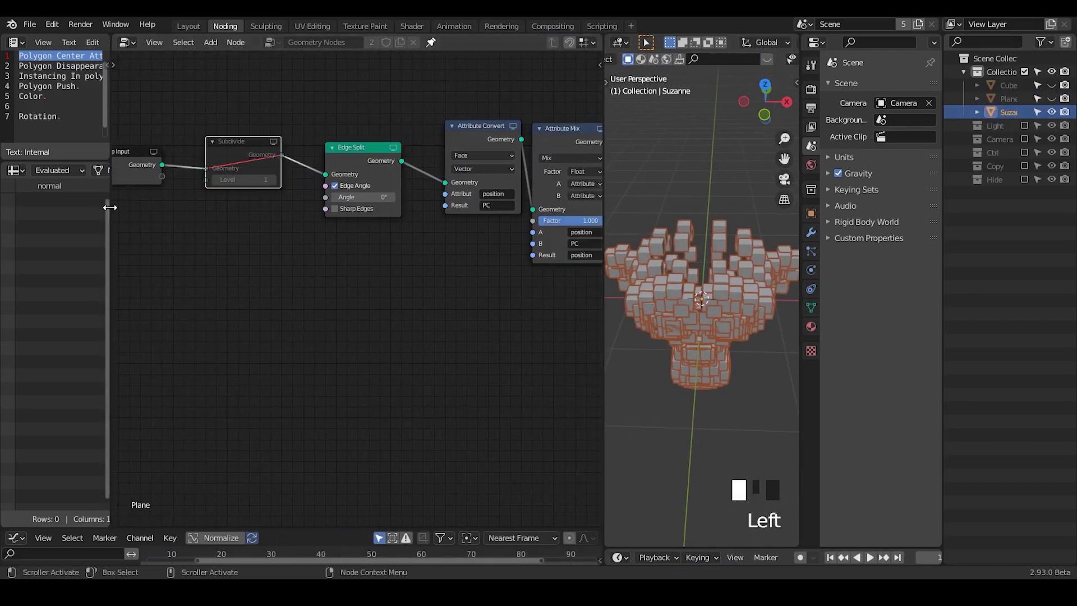
left_click_drag(106, 210, 33, 227)
middle_click_drag(335, 217, 158, 211)
left_click_drag(463, 147, 450, 144)
Add a Join Geometry node after Point Instance and feed Group Input geometry into it.
key("ctrl+a")
type("join")
key("Return")
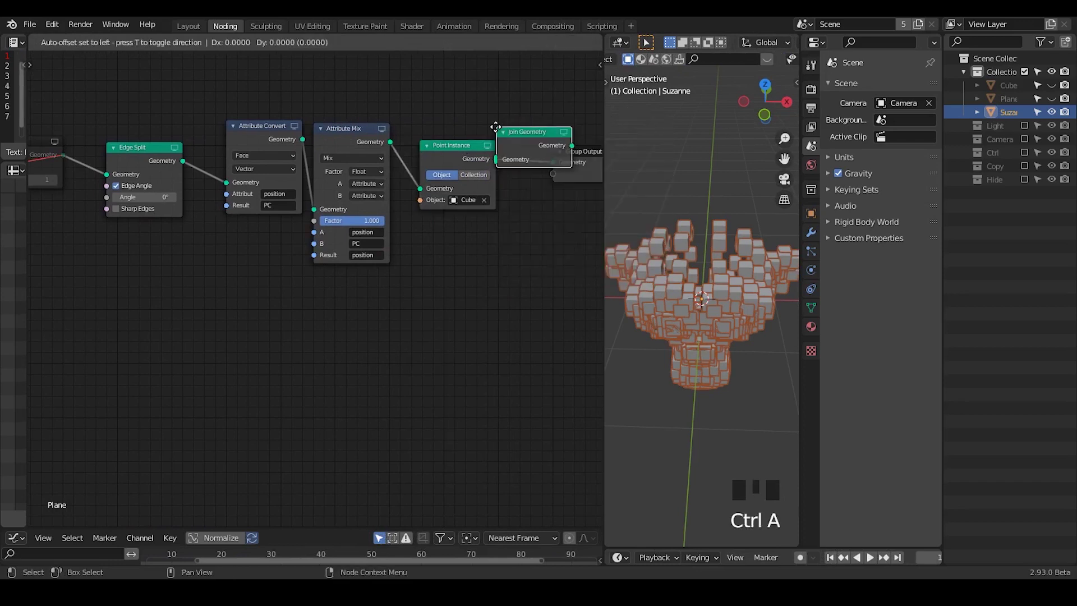
left_click(520, 125)
middle_click_drag(108, 157, 254, 167)
middle_click_drag(253, 167, 286, 157)
left_click_drag(71, 170, 582, 188)
middle_click_drag(553, 233, 425, 245)
left_click_drag(603, 207, 430, 231)
middle_click_drag(678, 305, 622, 291, "ctrl")
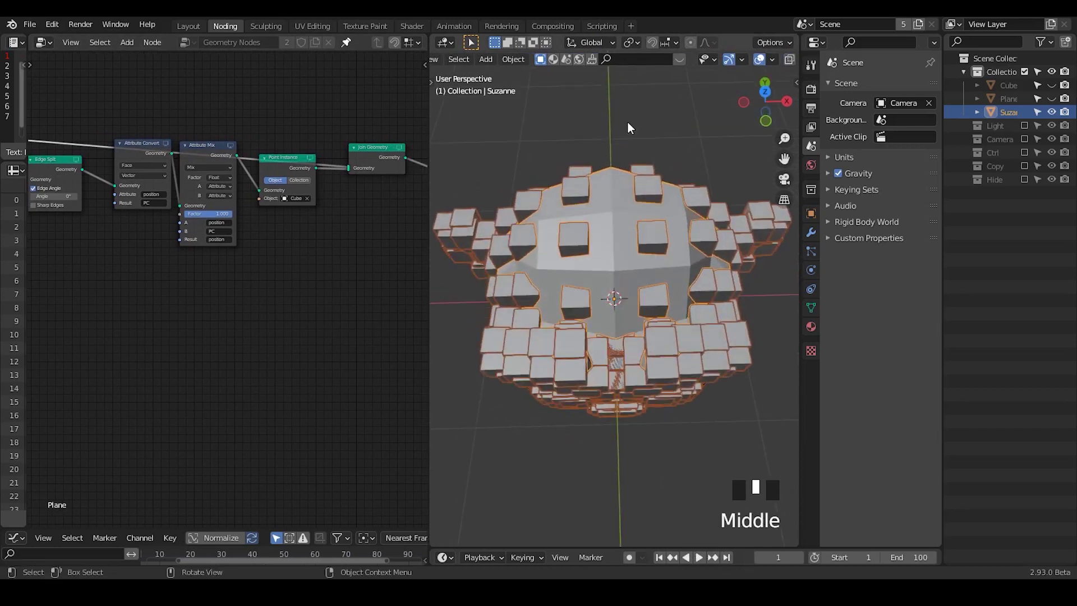
Preview the Attribute Mix node by lowering its Factor to 0.533 and then to 0.
left_click(628, 128)
middle_click_drag(628, 128, 637, 168)
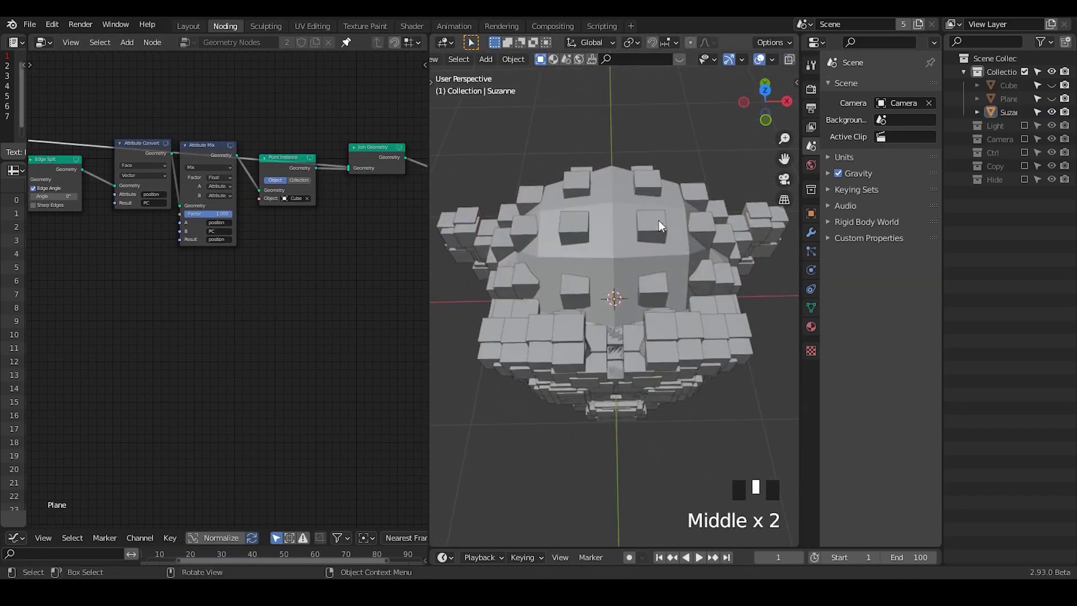
left_click_drag(207, 125, 186, 252)
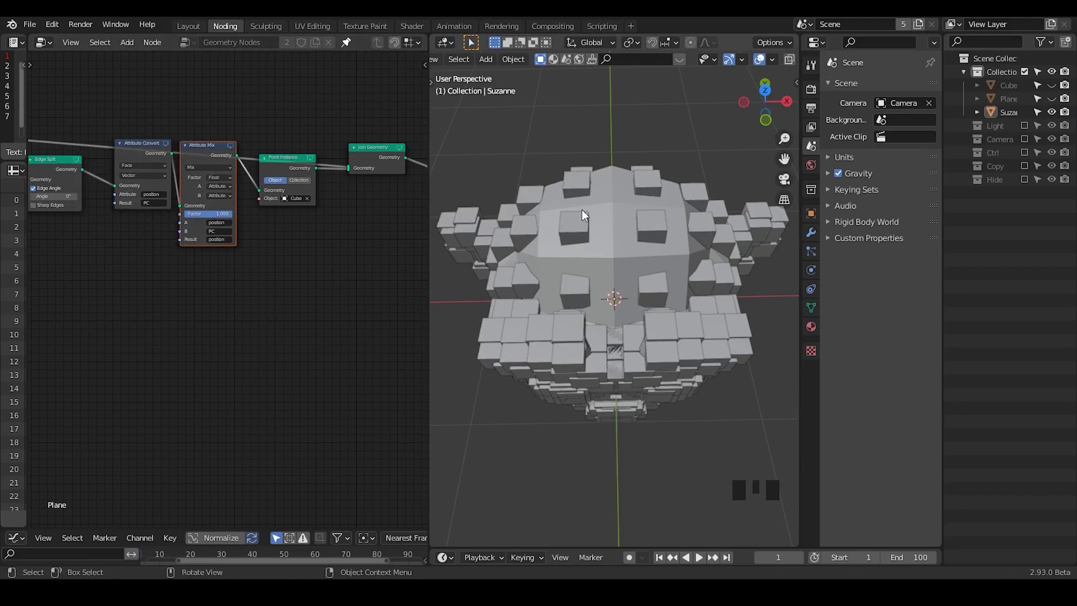
middle_click_drag(630, 281, 621, 363)
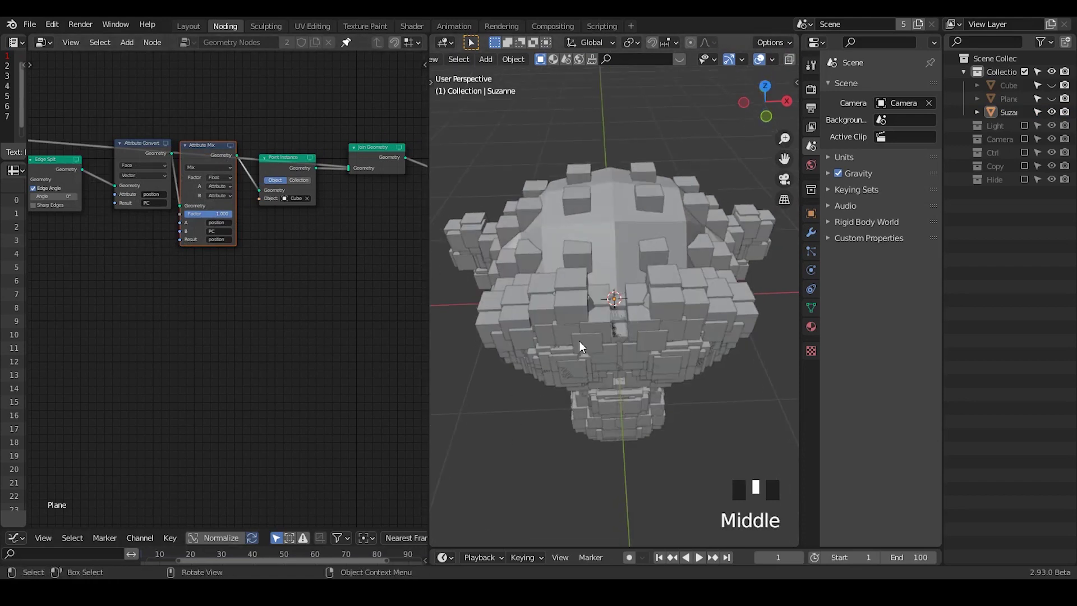
middle_click_drag(584, 221, 583, 227)
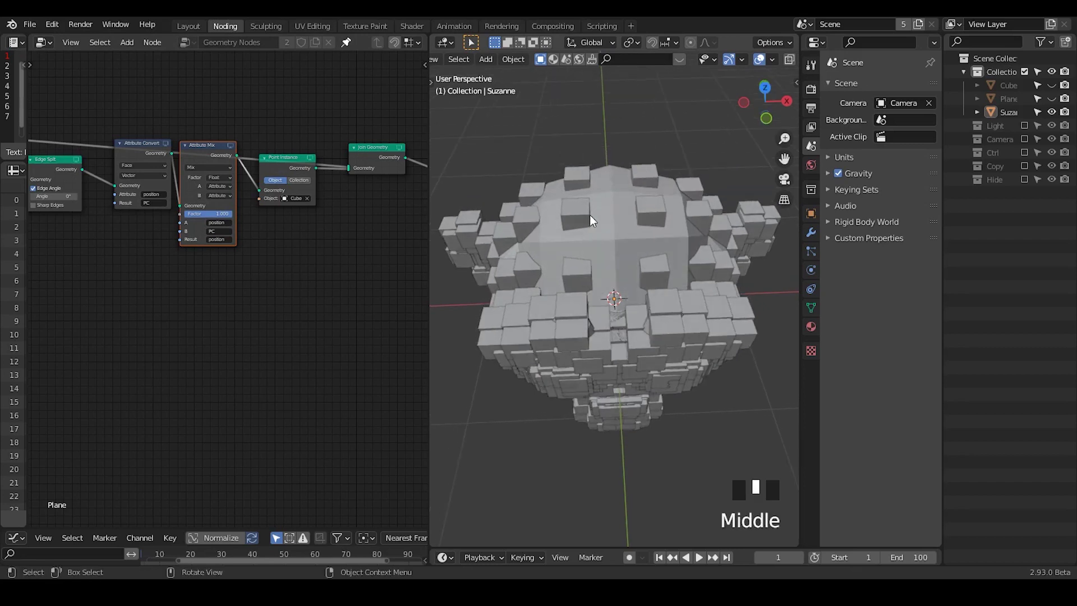
mouse_move(288, 240)
middle_mouse_down()
mouse_move(303, 272)
mouse_move(284, 308)
mouse_move(285, 233)
middle_mouse_up()
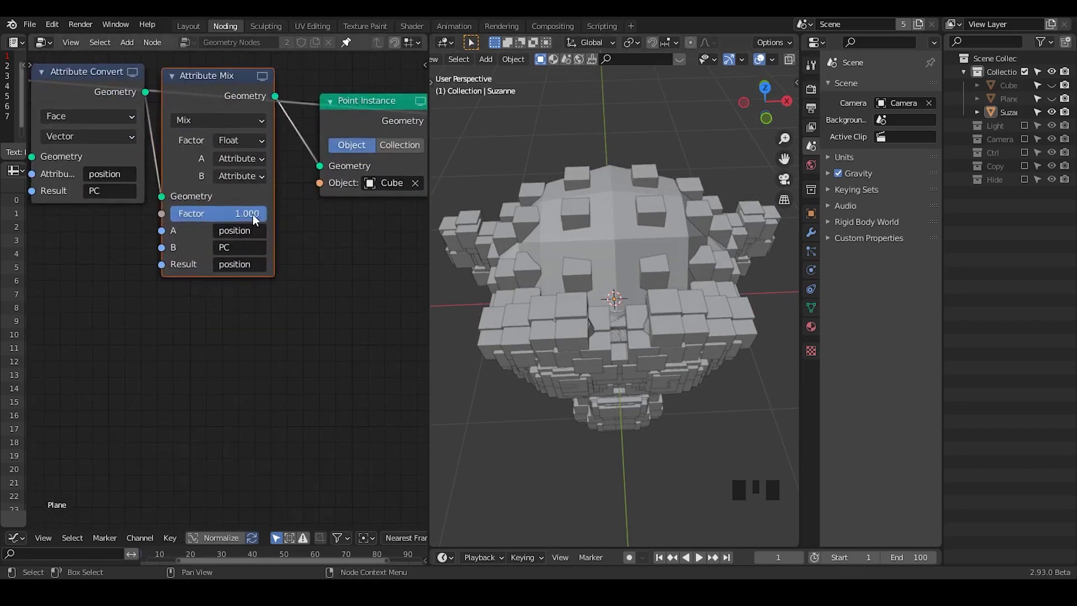
mouse_move(259, 222)
left_mouse_down()
mouse_move(225, 222)
mouse_move(259, 214)
left_mouse_up()
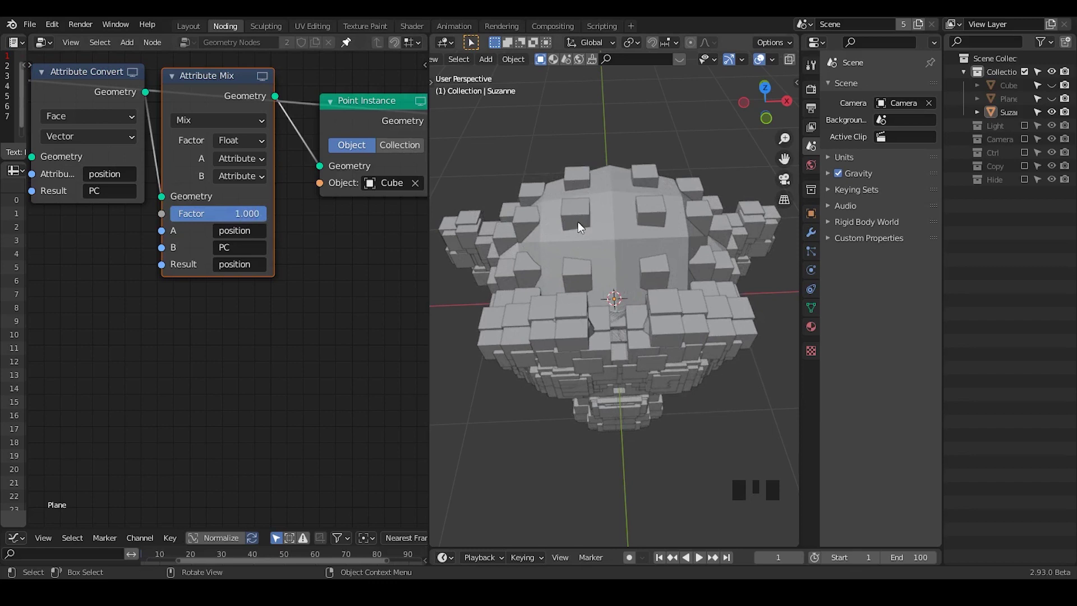
mouse_move(268, 215)
left_mouse_down()
mouse_move(172, 214)
mouse_move(267, 213)
left_mouse_up()
mouse_move(593, 235)
middle_mouse_down()
mouse_move(594, 247)
mouse_move(590, 236)
middle_mouse_up()
Add a Weld modifier to Suzanne below her geometry nodes modifier.
left_click(811, 233)
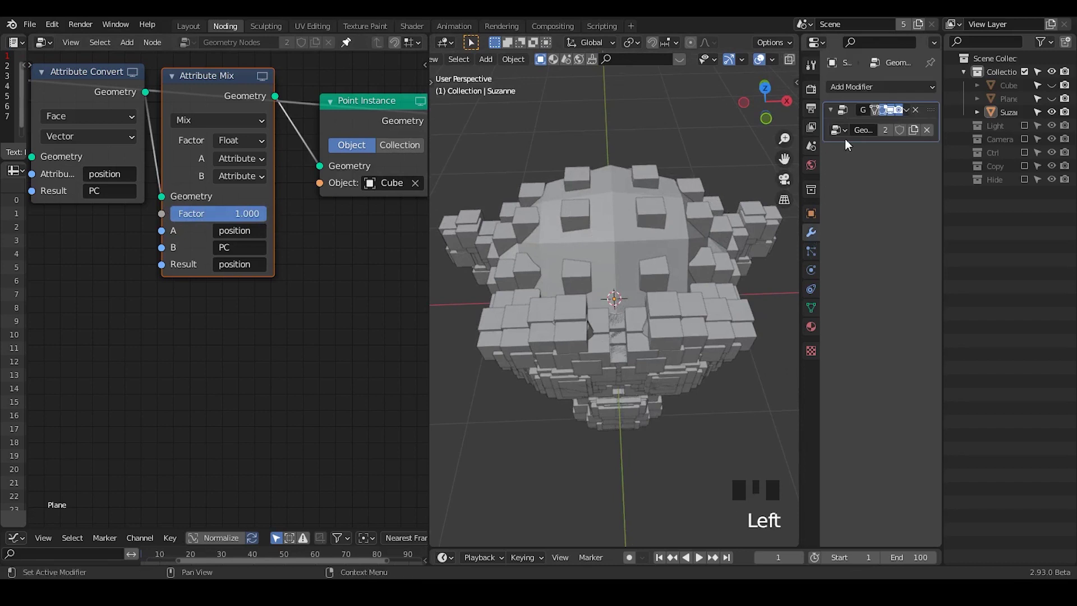
left_click(873, 88)
left_click(704, 382)
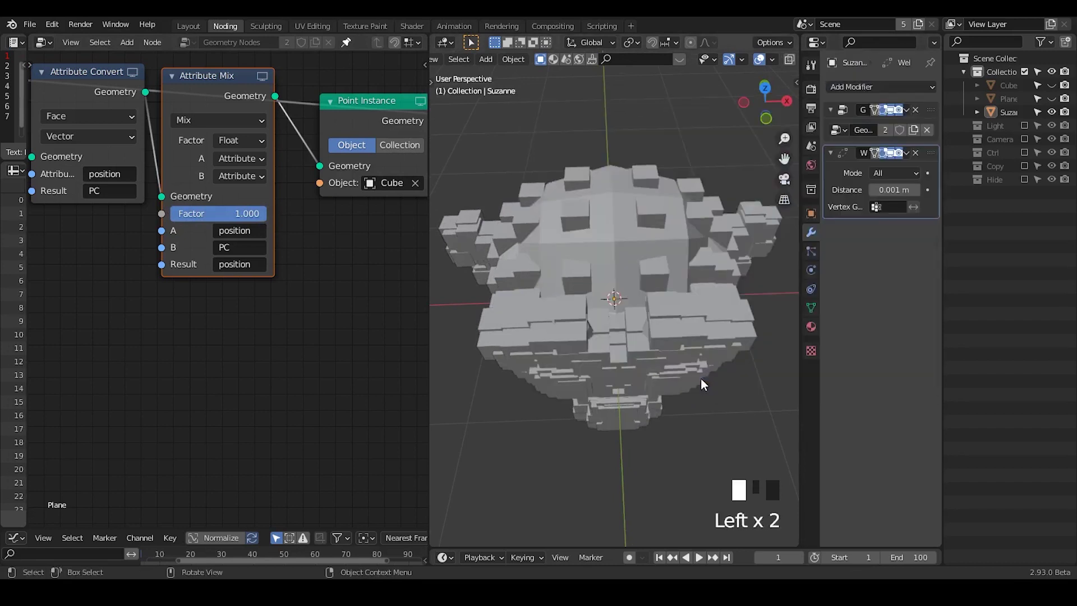
mouse_move(628, 268)
middle_mouse_down()
mouse_move(632, 255)
mouse_move(628, 263)
middle_mouse_up()
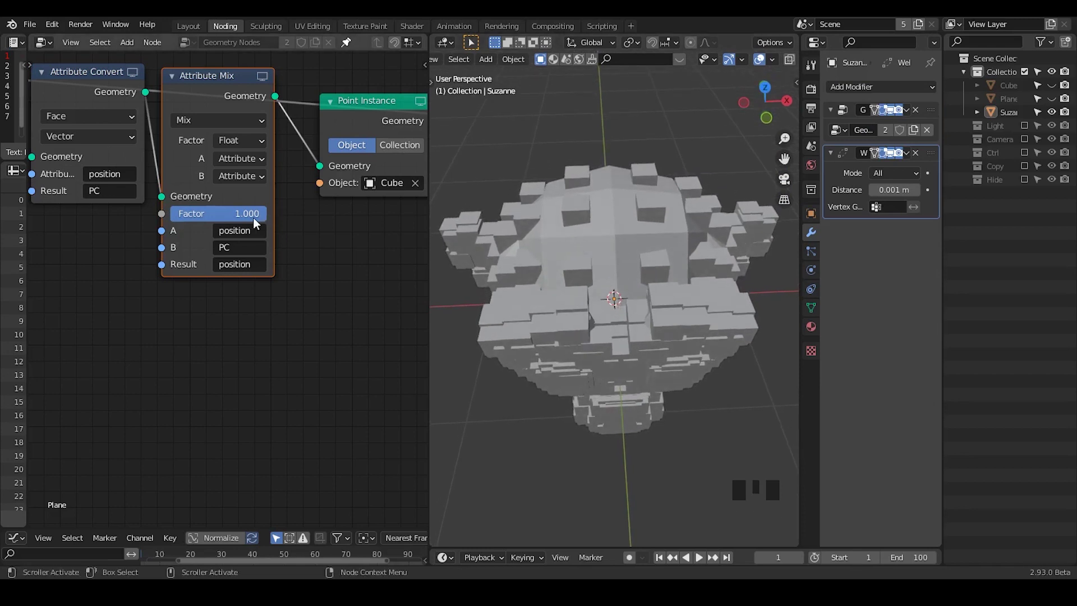
Turn off the Weld modifier's viewport display and set the Attribute Mix Factor to 0.
mouse_move(250, 219)
left_mouse_down()
mouse_move(222, 219)
mouse_move(268, 218)
left_mouse_up()
left_click_drag(893, 154, 885, 154)
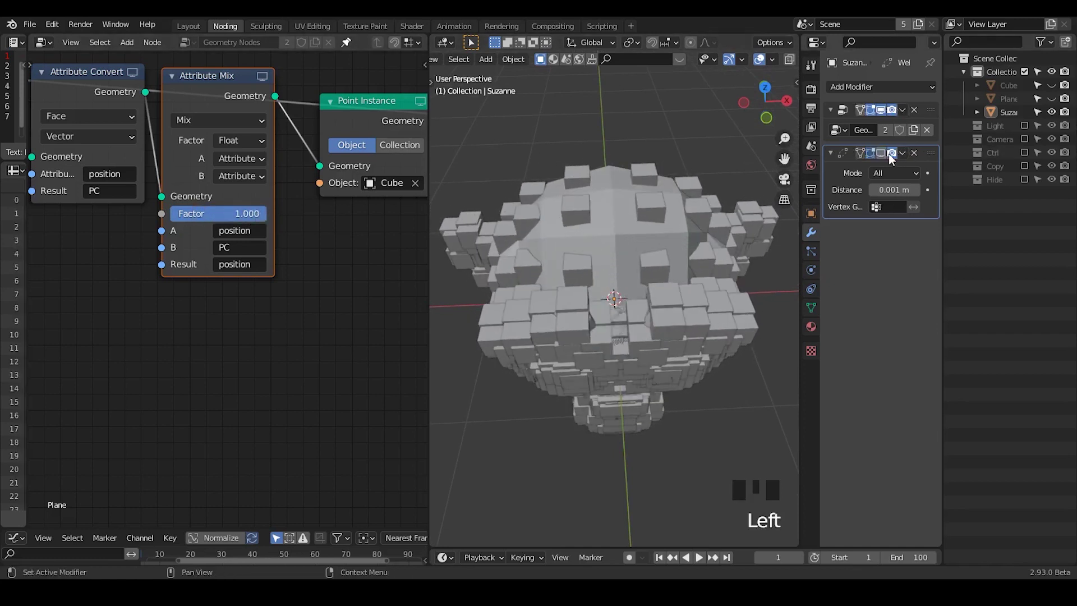
left_click_drag(225, 215, 132, 214)
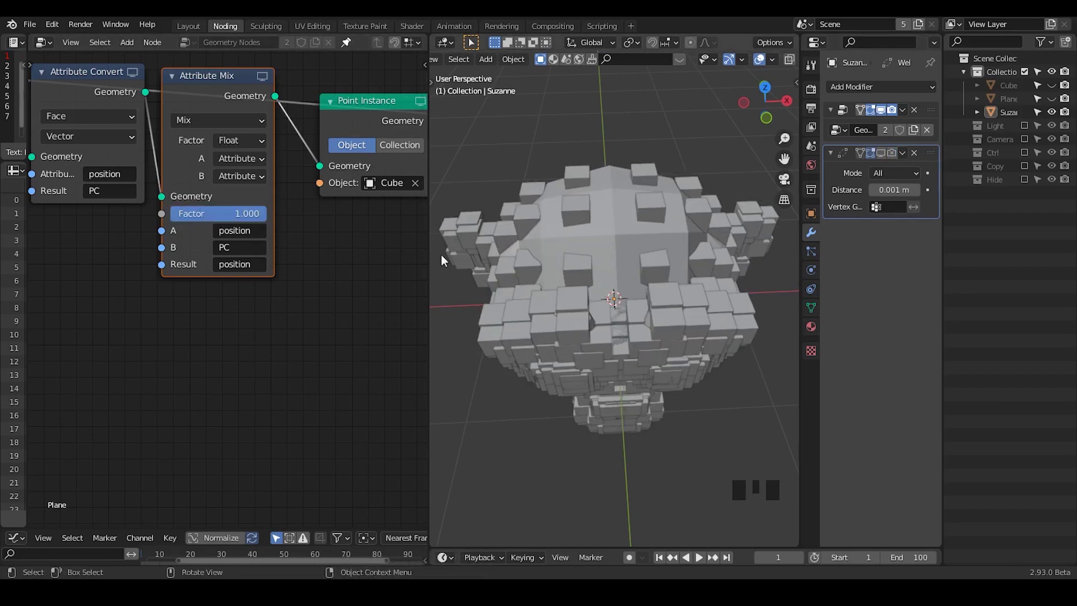
Dissolve the Point Instance and Join Geometry nodes, wiring Attribute Mix (Factor 0) into Group Output.
middle_click_drag(362, 268, 327, 133, "ctrl")
left_click_drag(328, 111, 180, 325)
key("ctrl+x")
left_click_drag(383, 195, 290, 183)
middle_click_drag(186, 309, 305, 241)
left_click_drag(302, 221, 232, 220)
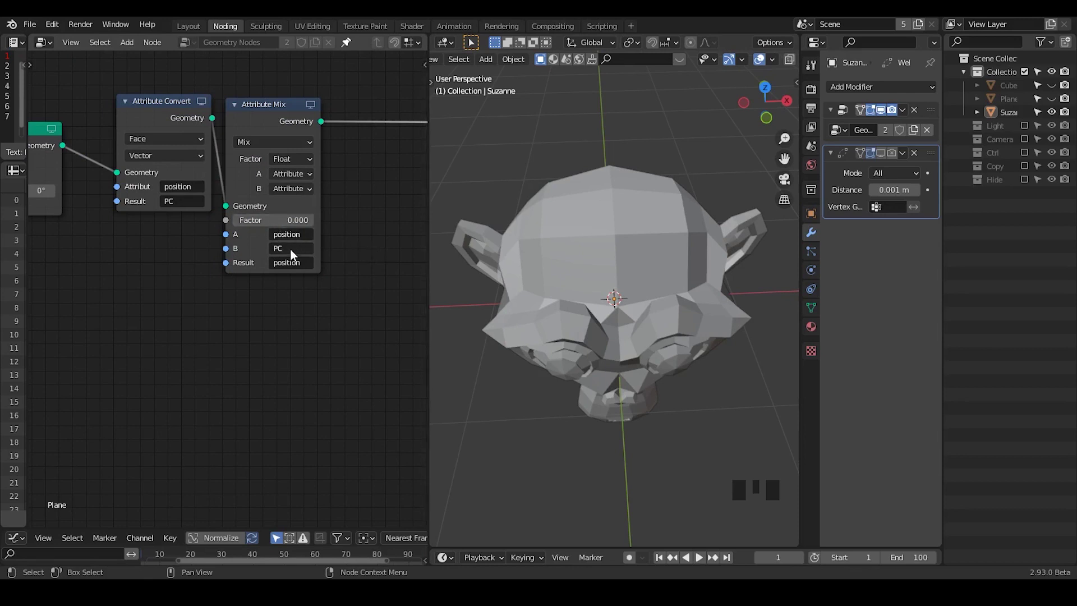
In Suzanne's mesh data, expand the Vertex Colors panel and select the Col layer.
middle_click_drag(390, 206, 320, 208)
middle_click_drag(667, 264, 593, 246)
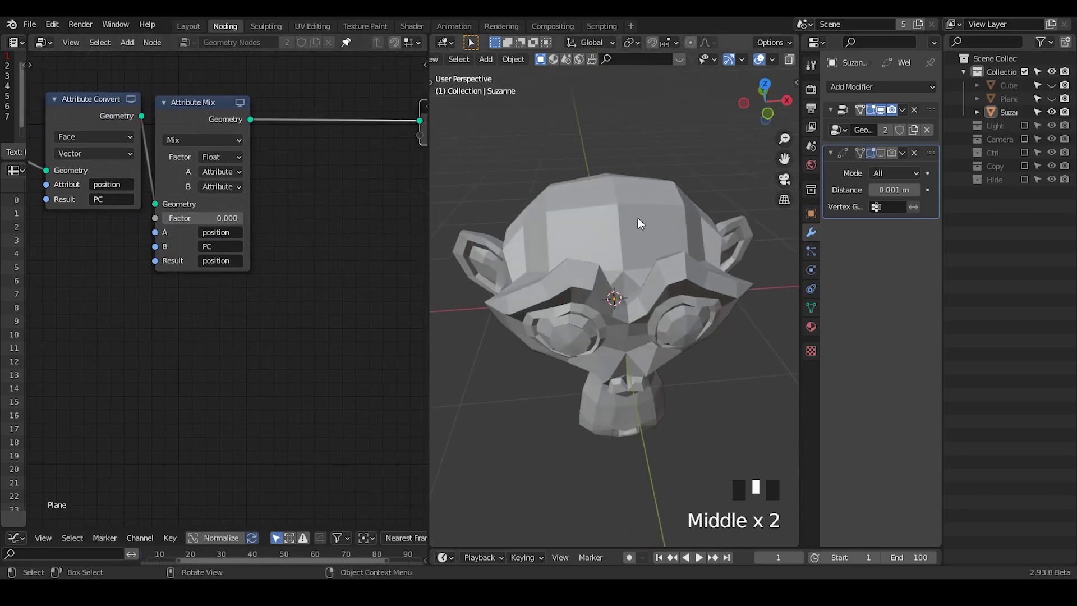
left_click(810, 308)
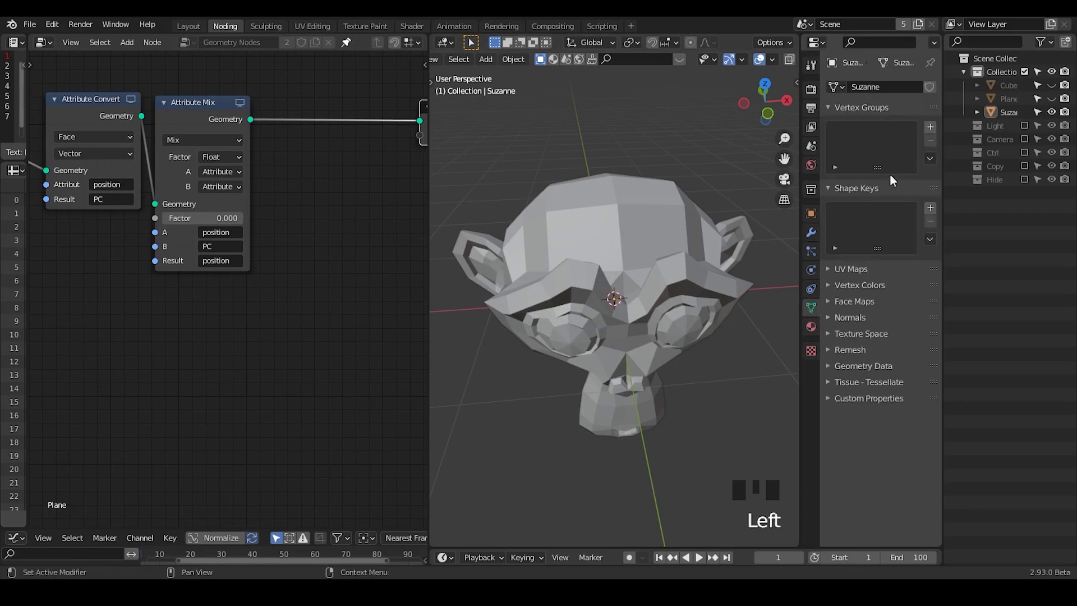
left_click(864, 107)
left_click(860, 123)
left_click(862, 155)
left_click(875, 178)
Insert an Attribute Sample Texture node with a new texture, mapping 'position' and result 'Col'.
key("ctrl+a")
type("attribute sample")
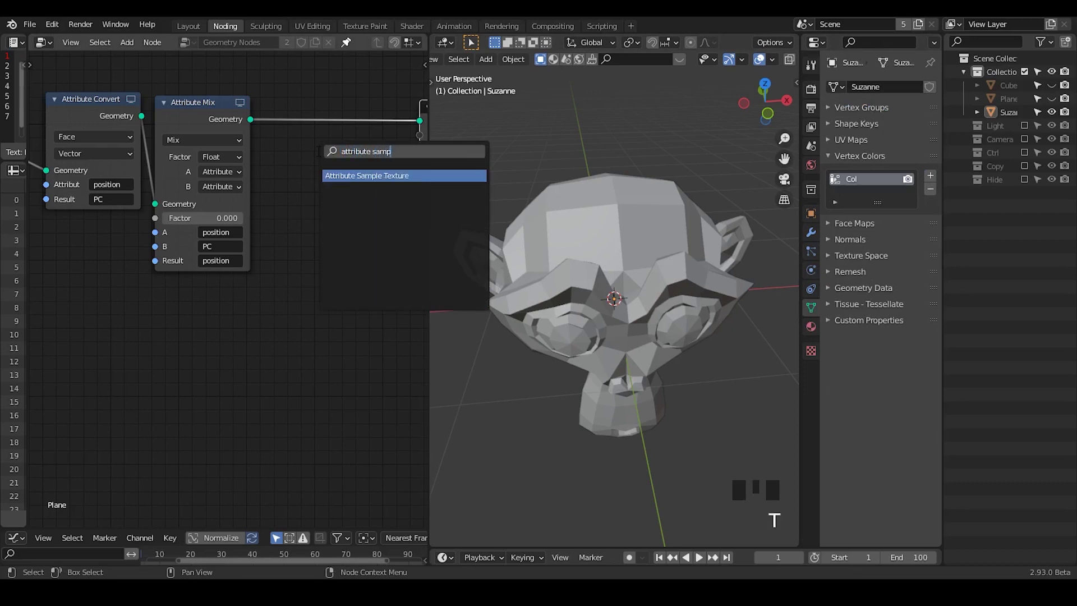
key("Return")
left_click(243, 170)
left_click(264, 140)
left_click(294, 172)
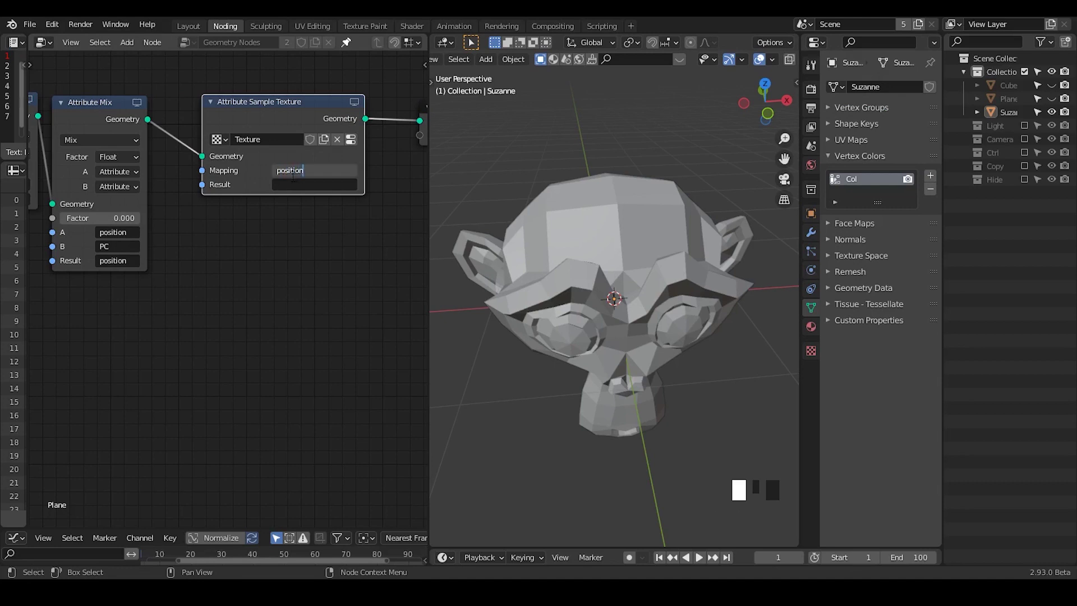
key("Return")
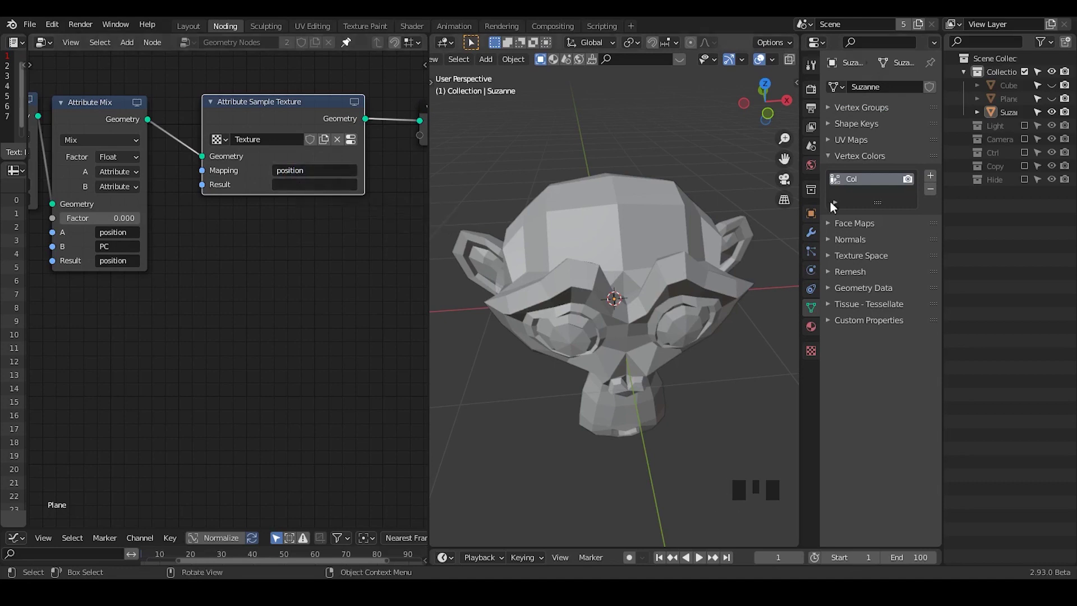
left_click(343, 187)
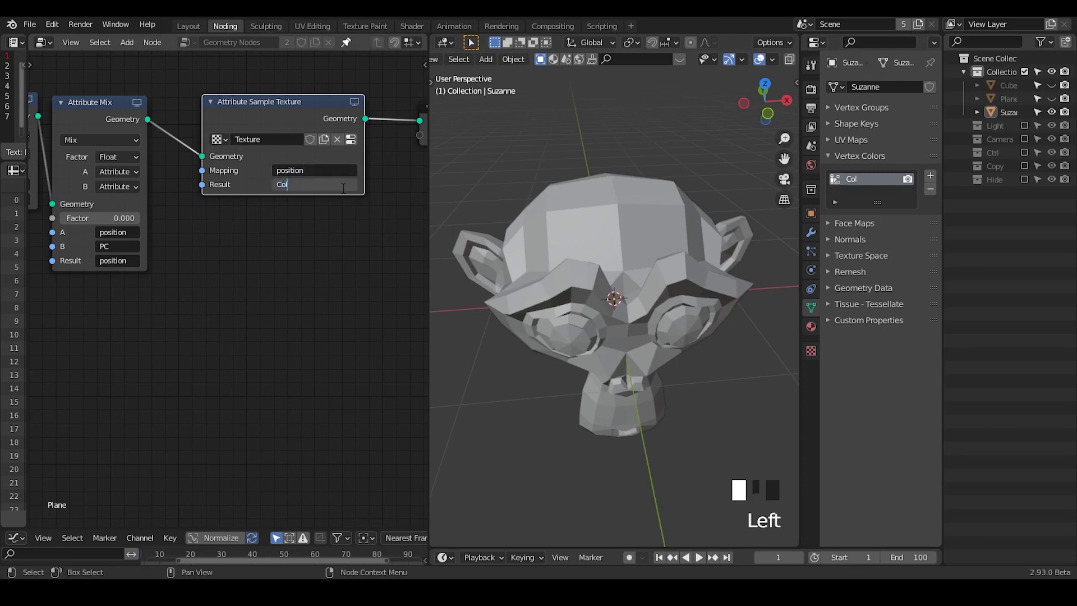
key("Return")
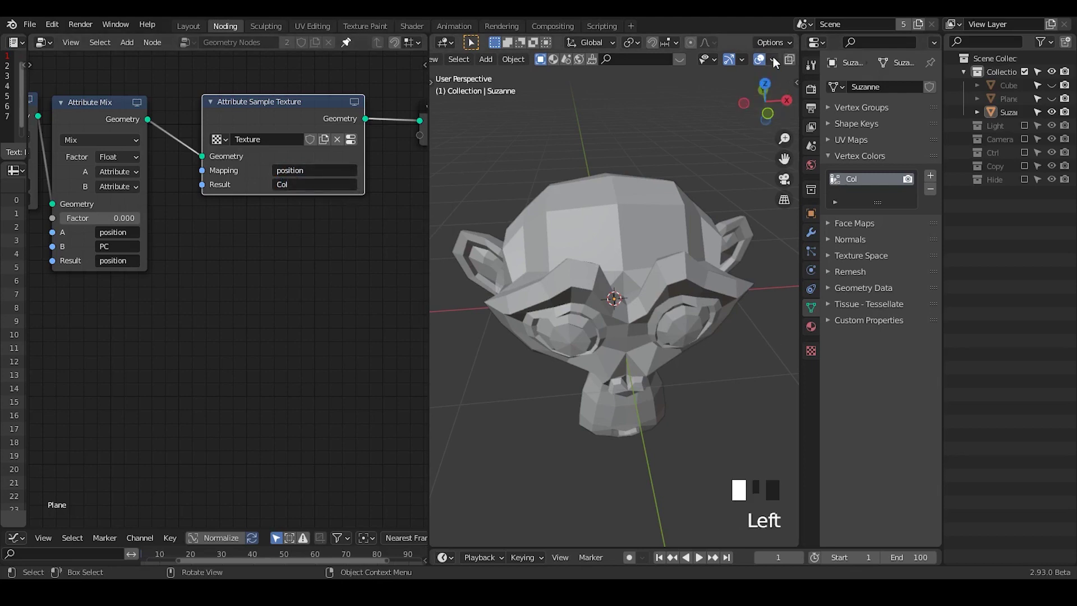
Set the viewport shading Color to Vertex so Suzanne displays her (black) vertex colours.
middle_click_drag(774, 61, 612, 64)
left_click(748, 66)
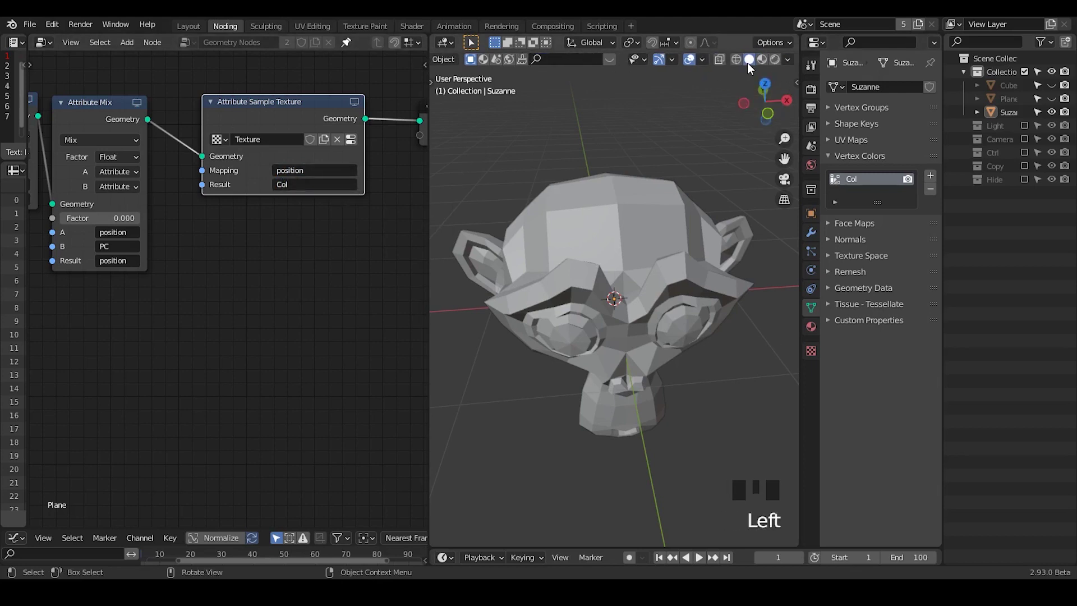
left_click(788, 60)
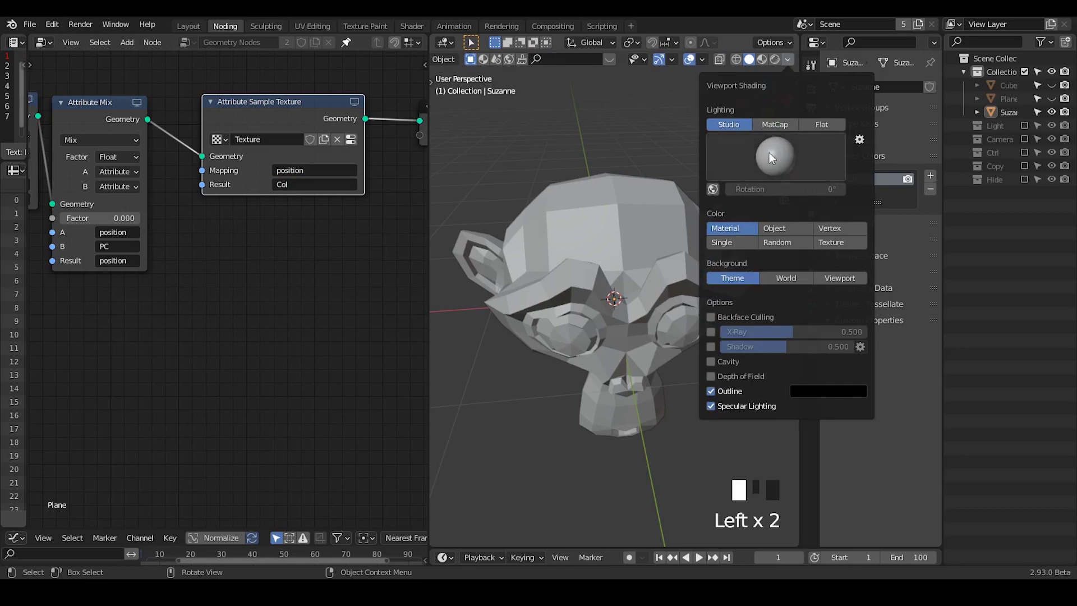
left_click(832, 228)
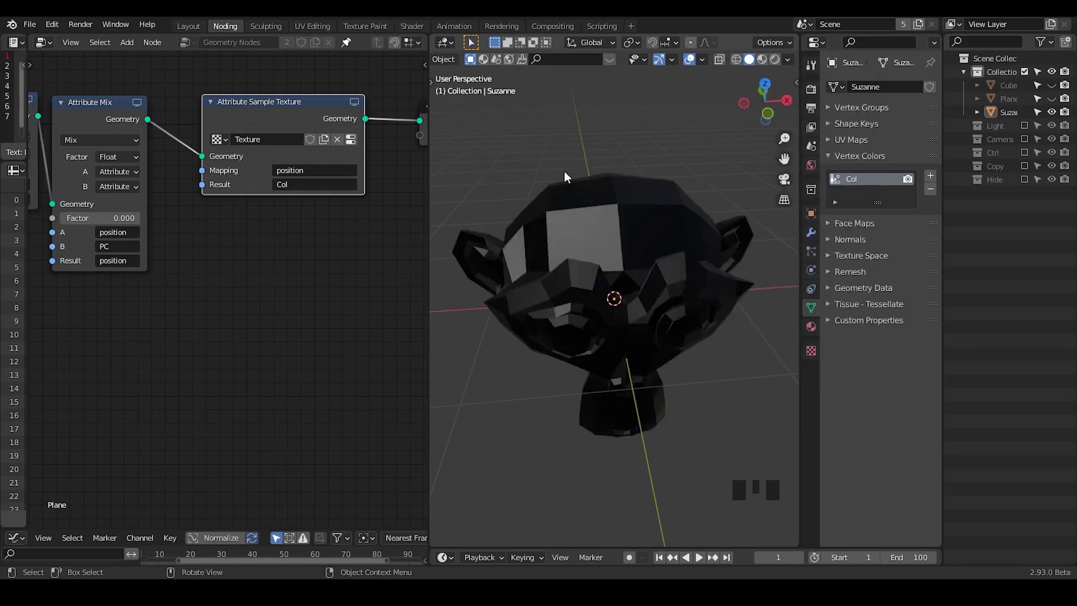
mouse_move(611, 225)
middle_mouse_down()
mouse_move(625, 258)
mouse_move(628, 230)
middle_mouse_up()
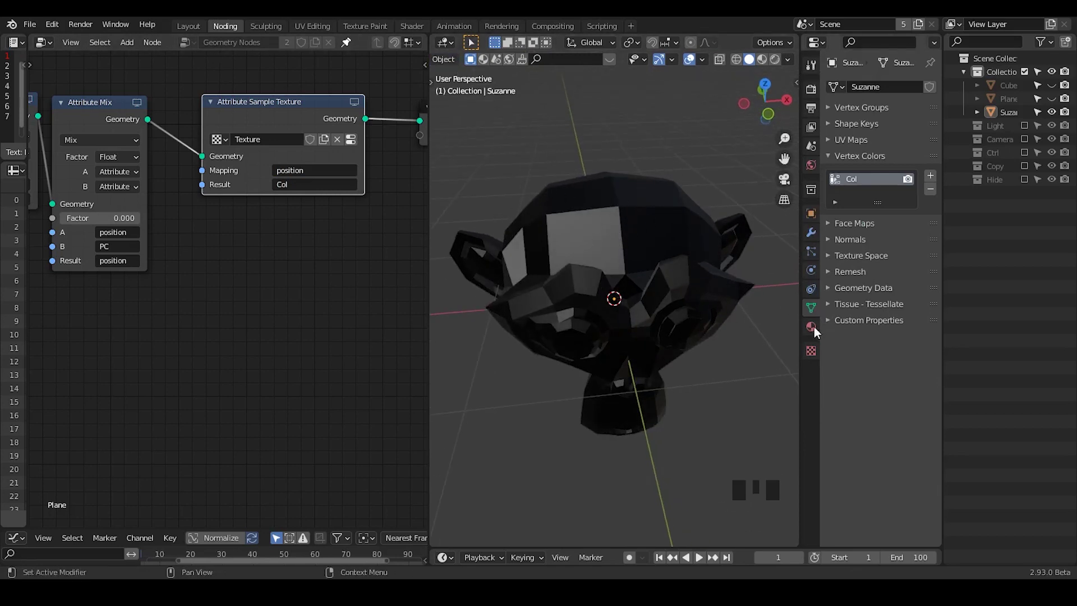
Make the node's texture a coloured Clouds texture with Size 1.16.
left_click(811, 351)
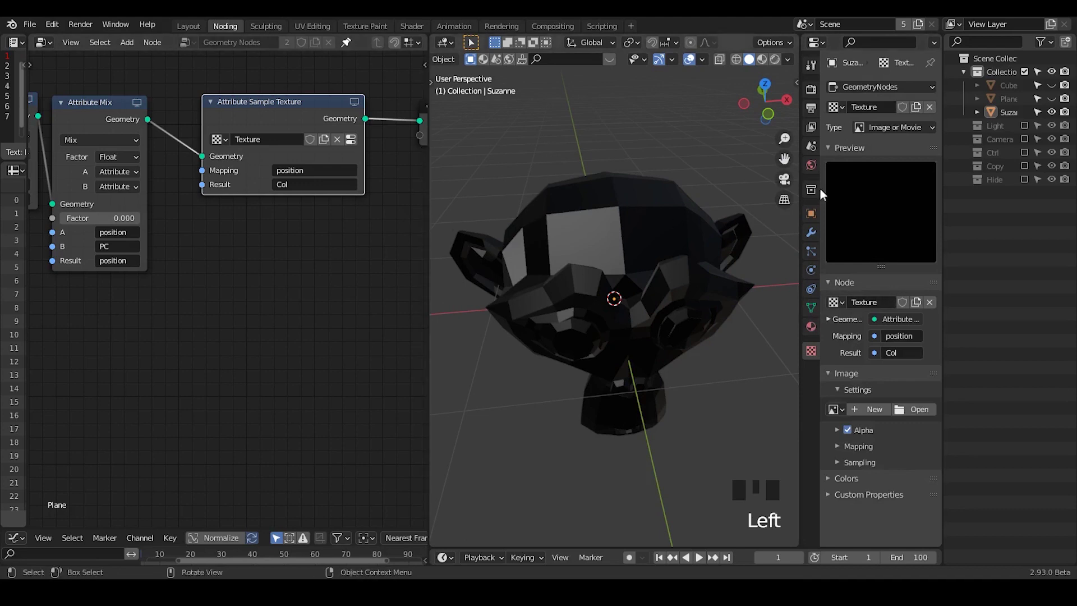
left_click(854, 375)
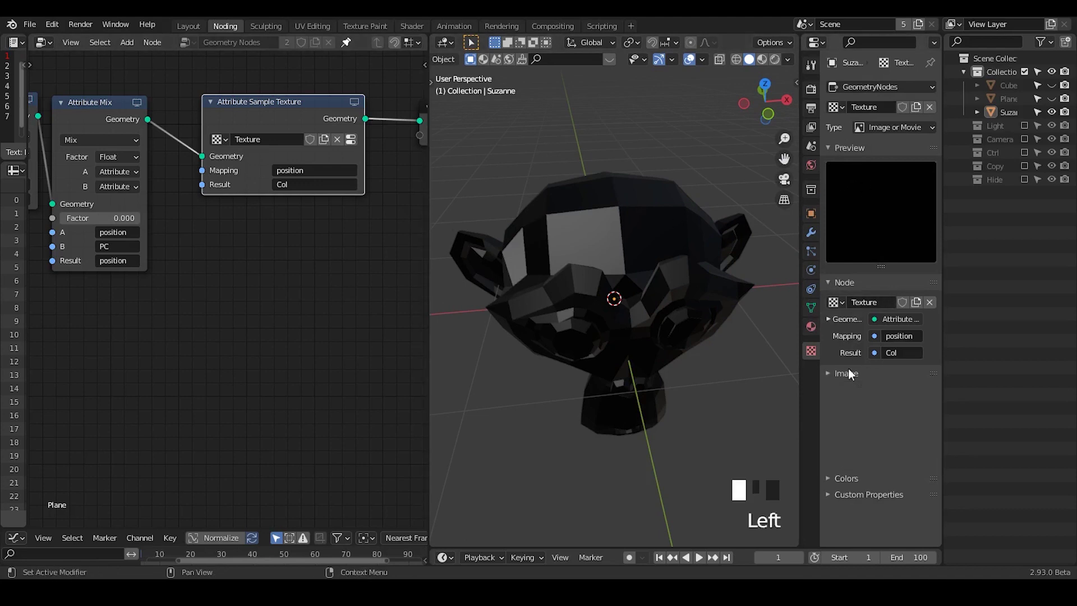
left_click(895, 128)
left_click(889, 174)
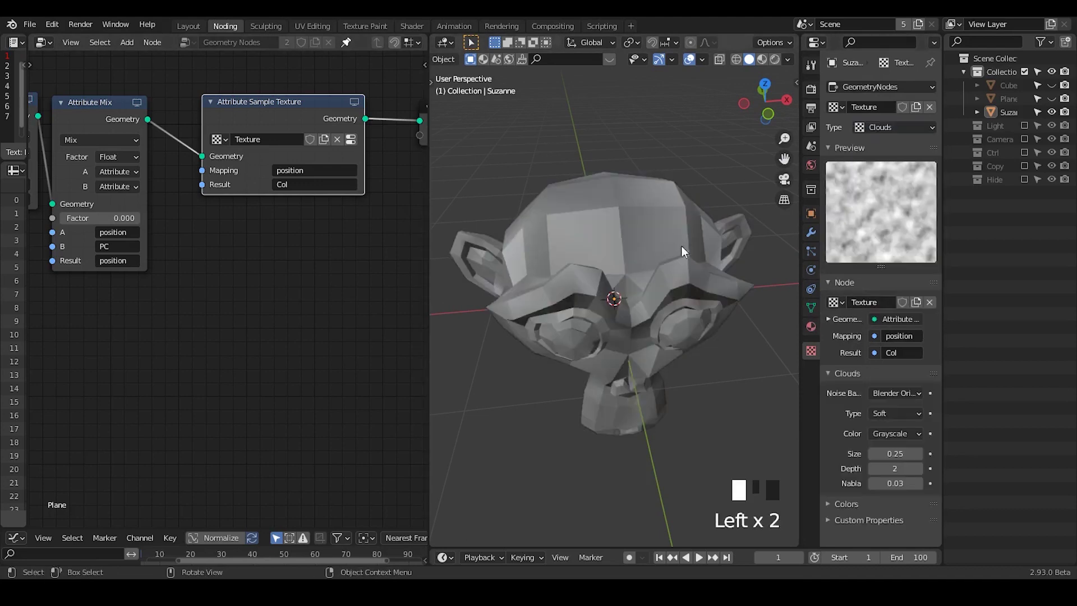
left_click(890, 435)
left_click(891, 461)
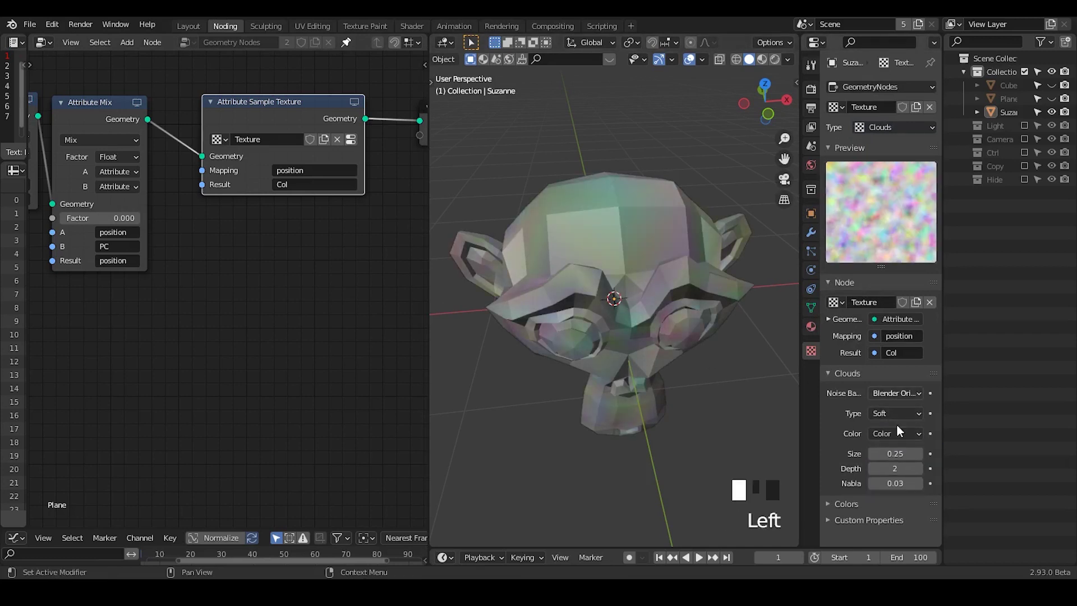
mouse_move(895, 453)
left_mouse_down()
mouse_move(941, 454)
mouse_move(875, 454)
mouse_move(898, 453)
left_mouse_up()
mouse_move(634, 359)
middle_mouse_down()
mouse_move(694, 292)
mouse_move(644, 372)
mouse_move(632, 385)
mouse_move(627, 376)
middle_mouse_up()
Draw annotation X marks on Suzanne's head to highlight colour spots.
key("d")
mouse_move(539, 258)
left_mouse_down()
mouse_move(555, 280)
mouse_move(539, 281)
left_mouse_up()
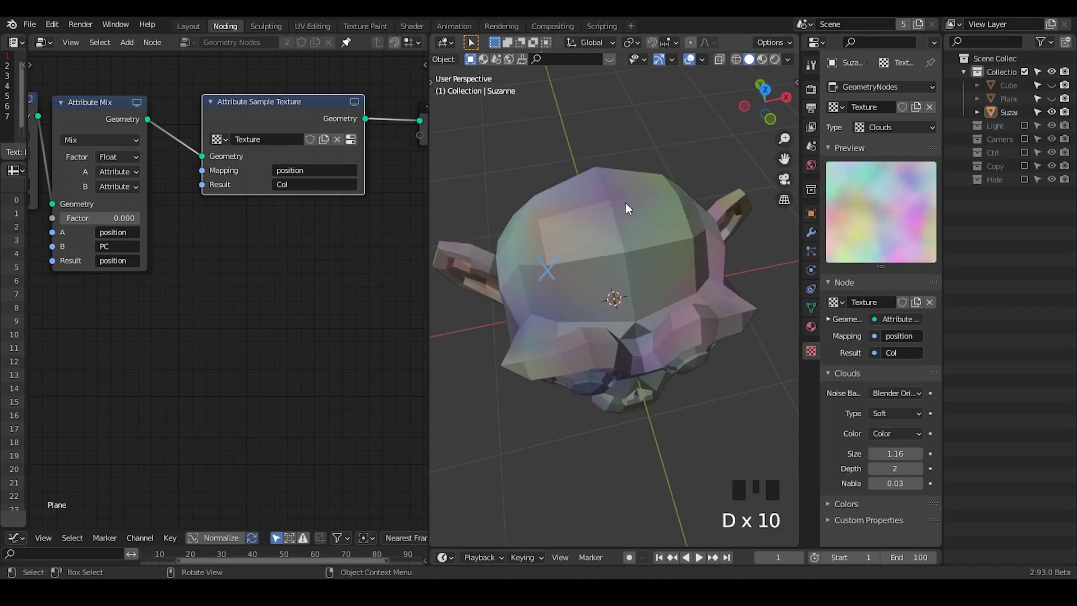
mouse_move(603, 192)
left_mouse_down()
mouse_move(619, 209)
mouse_move(602, 209)
left_mouse_up()
mouse_move(534, 211)
left_mouse_down()
mouse_move(554, 230)
mouse_move(533, 231)
left_mouse_up()
mouse_move(616, 244)
left_mouse_down()
mouse_move(640, 264)
mouse_move(604, 283)
left_mouse_up()
middle_click_drag(636, 313, 637, 290)
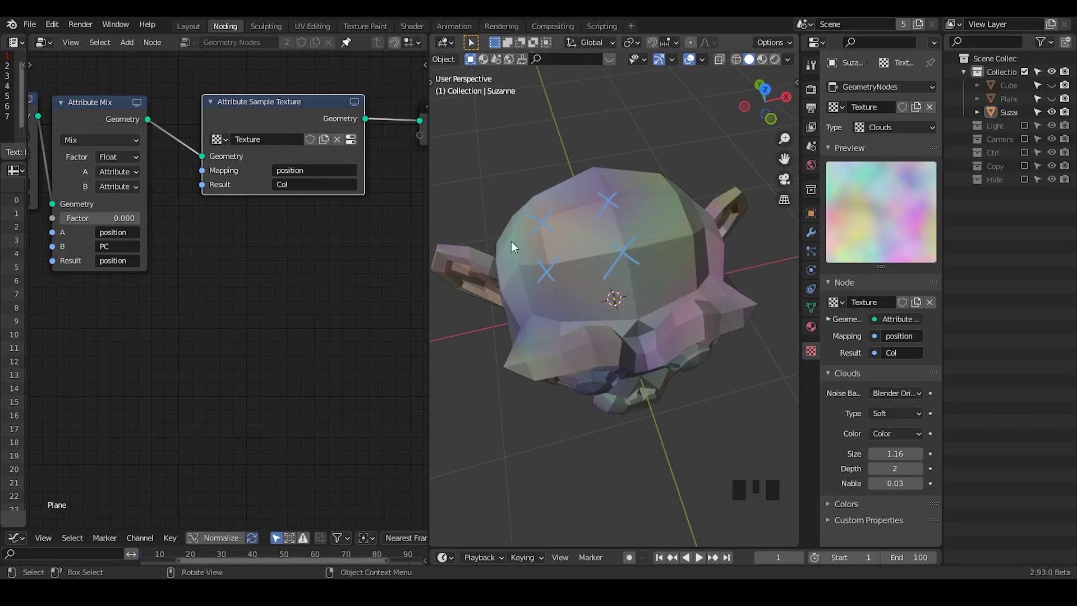
middle_click_drag(73, 216, 202, 213)
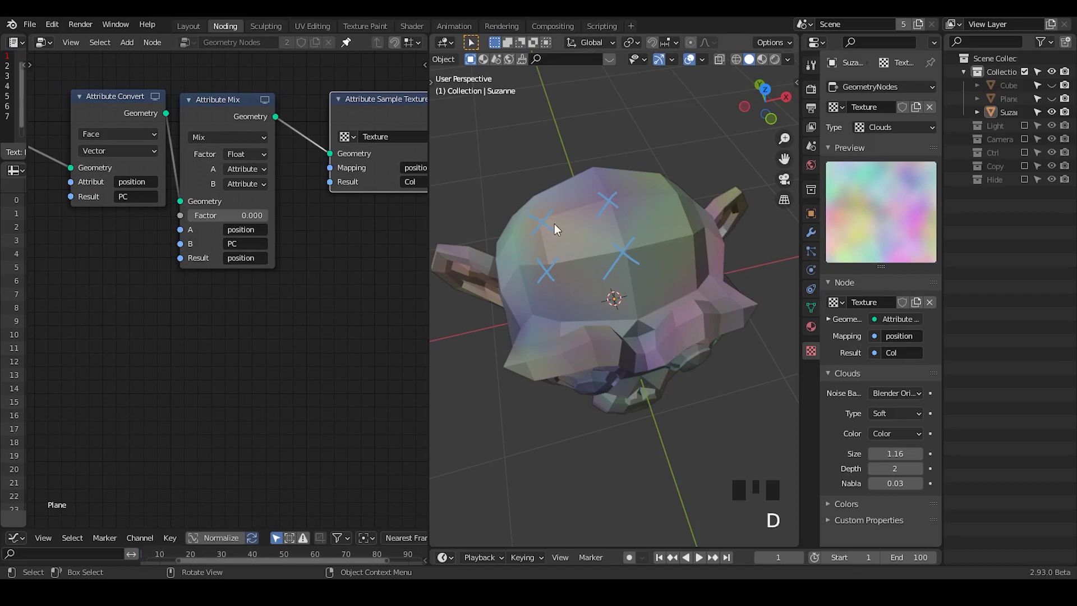
Annotate Suzanne's head with a circle and arrows, then erase the strokes.
middle_click_drag(352, 244, 315, 260)
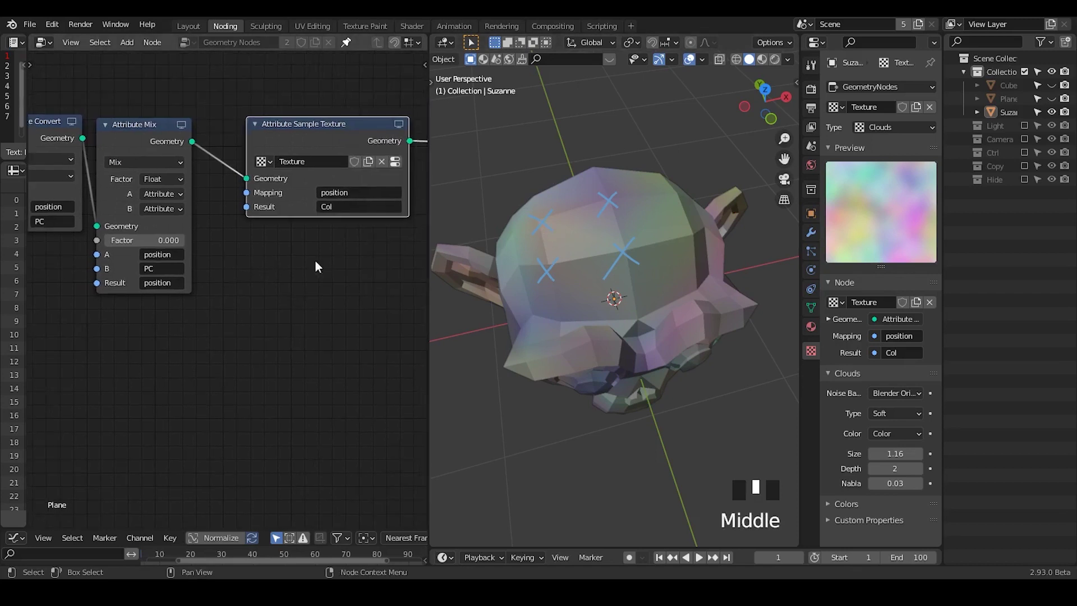
left_click(571, 229)
mouse_move(588, 228)
left_mouse_down()
mouse_move(574, 236)
mouse_move(589, 245)
mouse_move(552, 223)
mouse_move(614, 210)
mouse_move(612, 225)
mouse_move(572, 258)
left_mouse_up()
left_click_drag(589, 233, 598, 239)
mouse_move(621, 202)
right_mouse_down()
mouse_move(585, 229)
mouse_move(585, 288)
right_mouse_up()
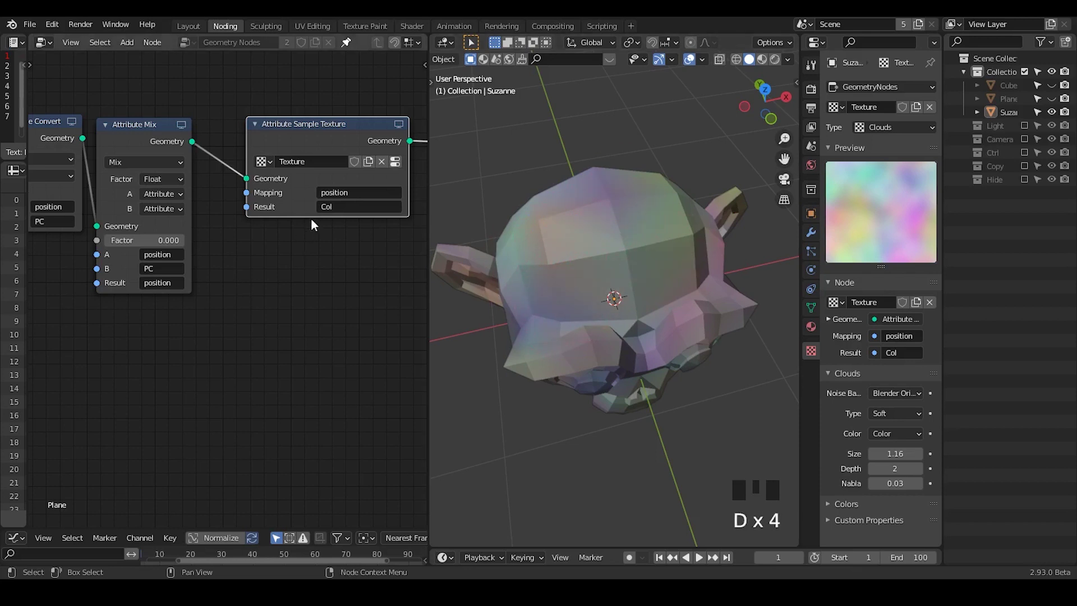
Change the sample node's Mapping attribute to 'PC' and select the Attribute Mix node.
left_click(360, 195)
type("PC")
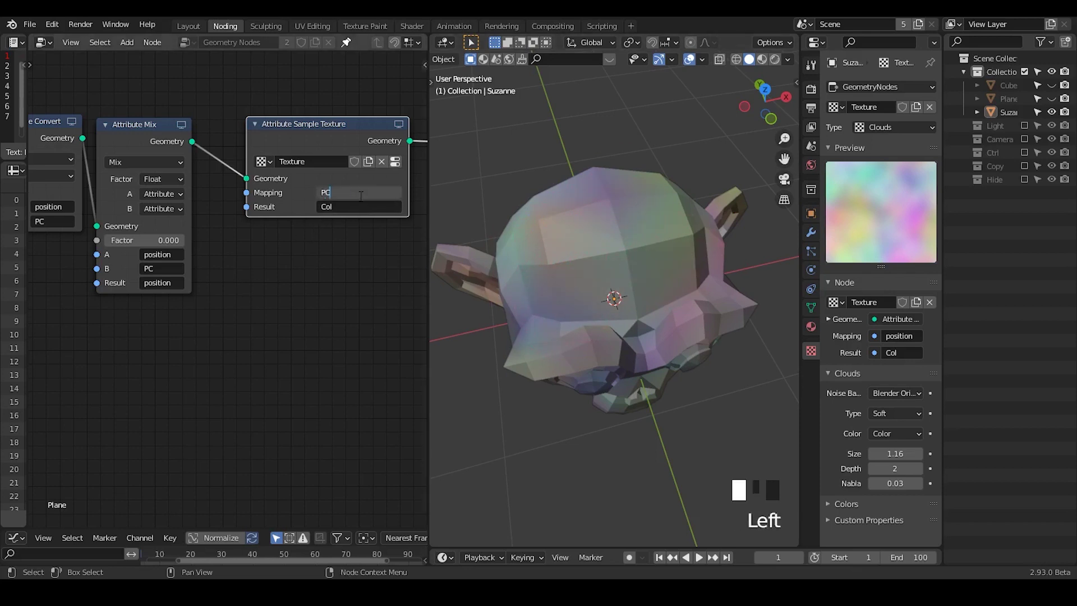
key("Return")
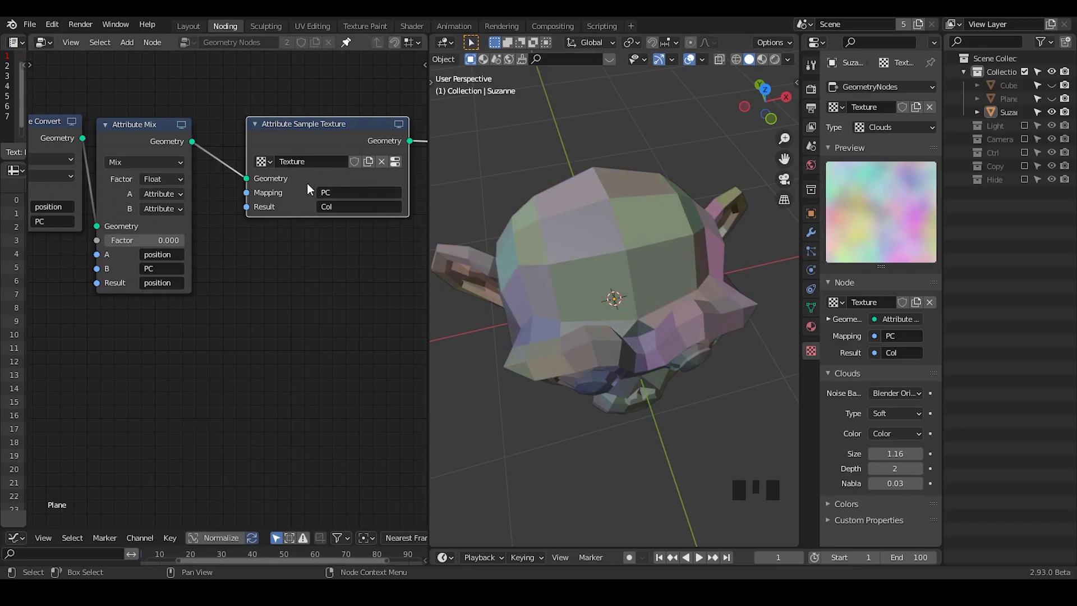
middle_click_drag(202, 226, 252, 216)
left_click(196, 112)
left_click_drag(197, 112, 210, 113)
Mute the Attribute Mix node and erase the remaining annotation stroke.
key("m")
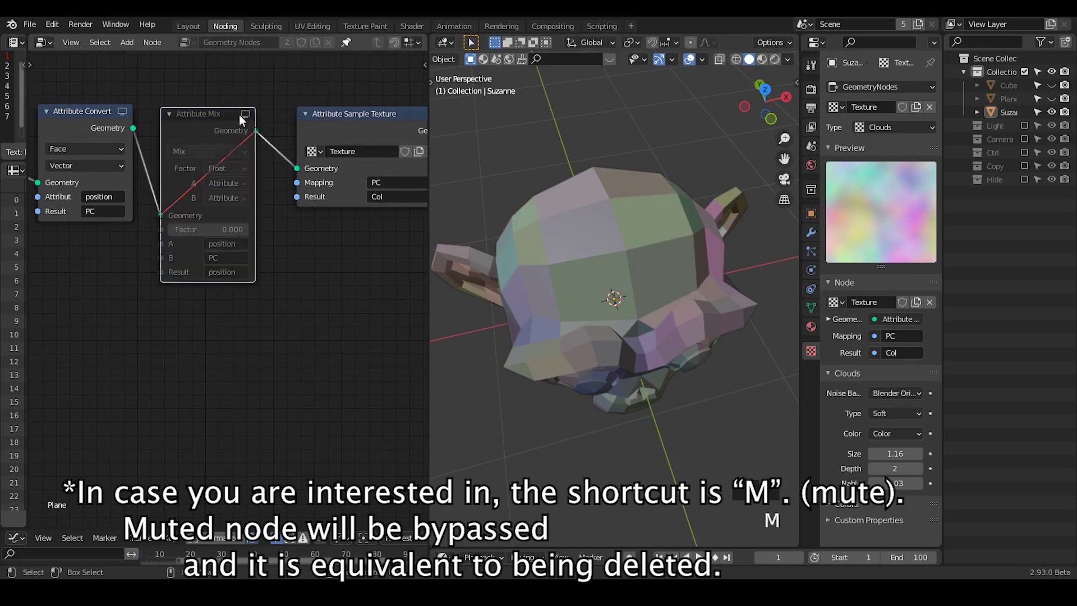
middle_click_drag(648, 314, 581, 232)
key("d")
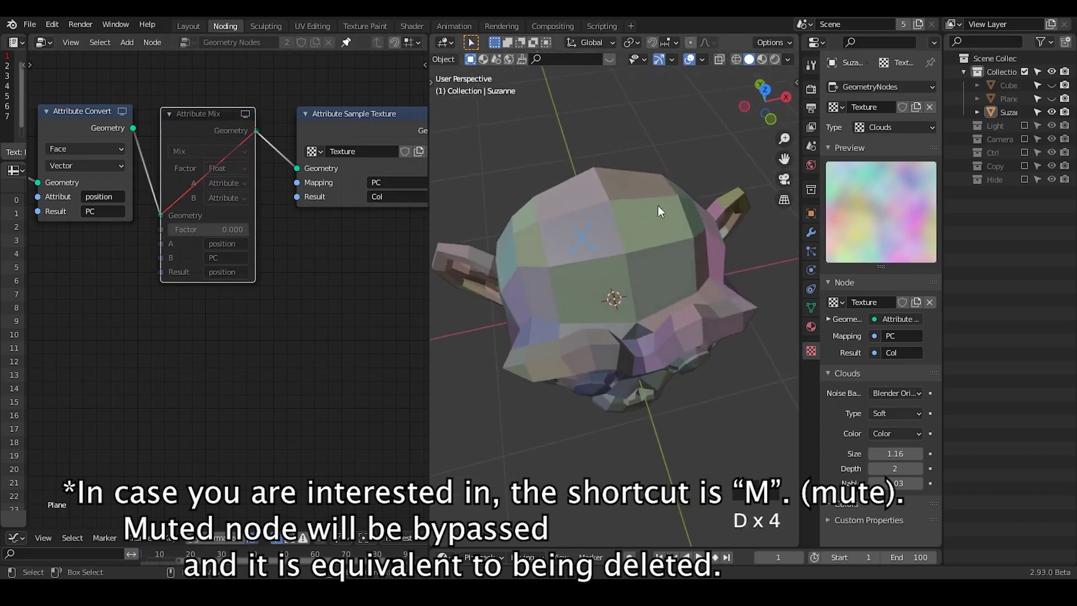
right_click_drag(644, 204, 667, 246)
middle_click_drag(671, 242, 628, 264)
Try Clouds Size values 0.89 and 2.00, settle on 15.00, and select Suzanne.
left_click_drag(890, 452, 954, 453)
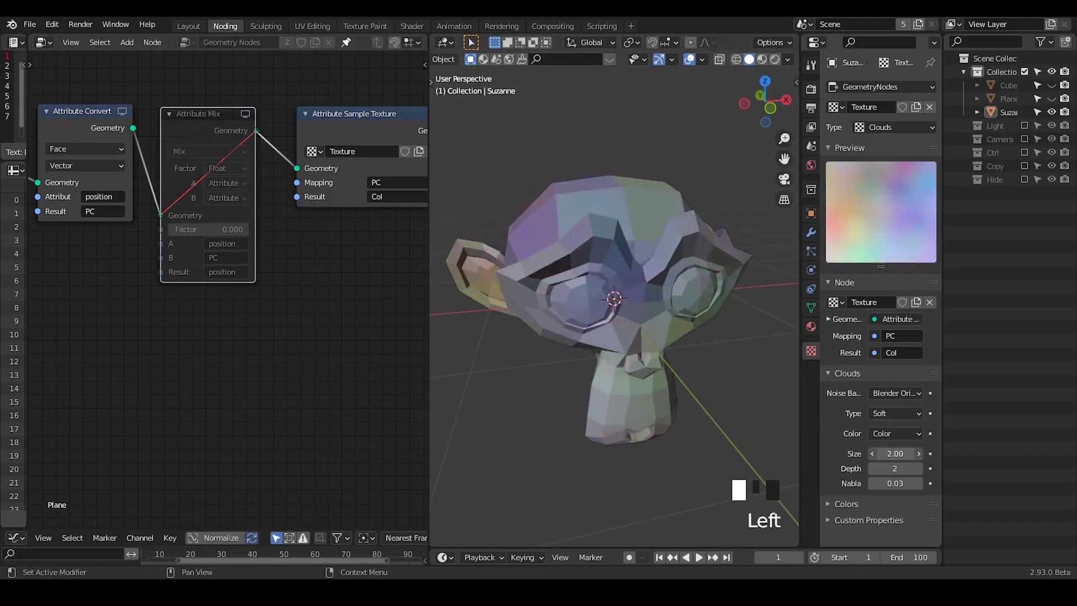
middle_click_drag(607, 234, 600, 274)
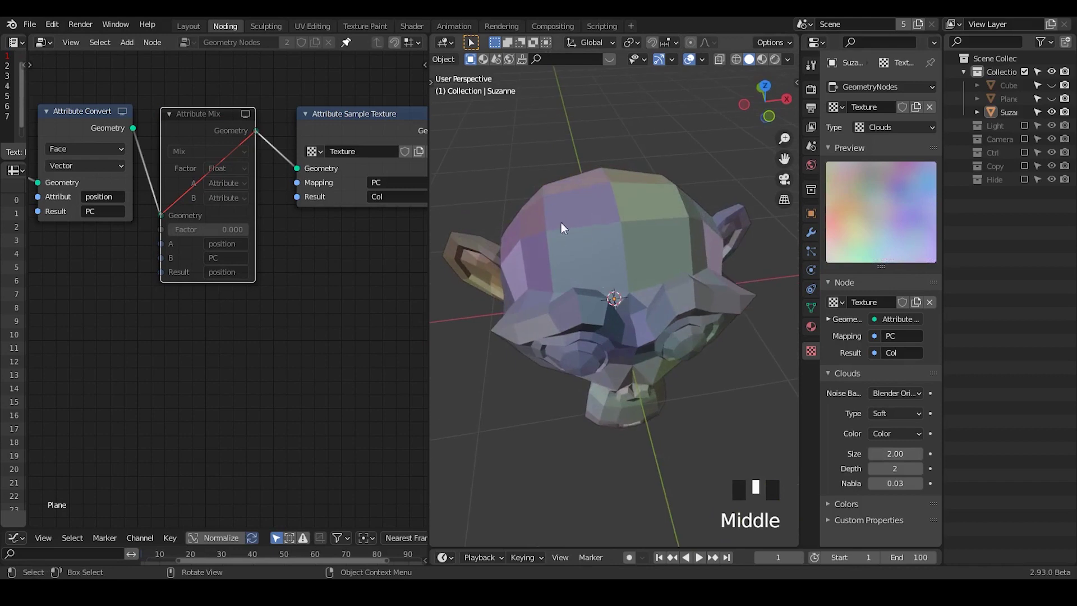
middle_click_drag(561, 222, 569, 234)
left_click_drag(890, 453, 904, 453)
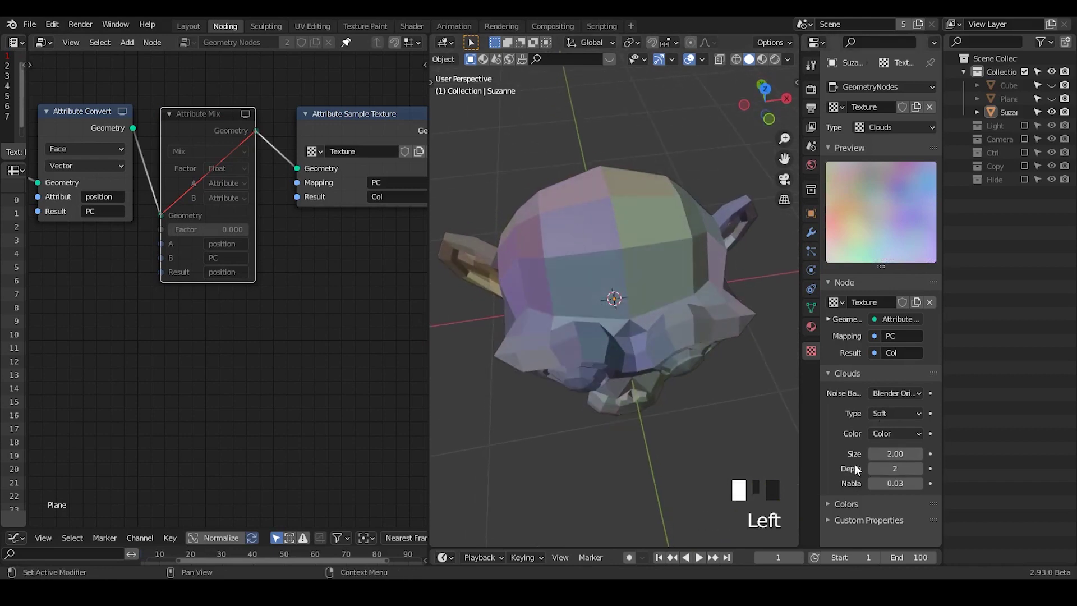
left_click(899, 453)
type("5")
key("Return")
left_click_drag(898, 452, 896, 452)
middle_click_drag(657, 181, 624, 251)
left_click(598, 213)
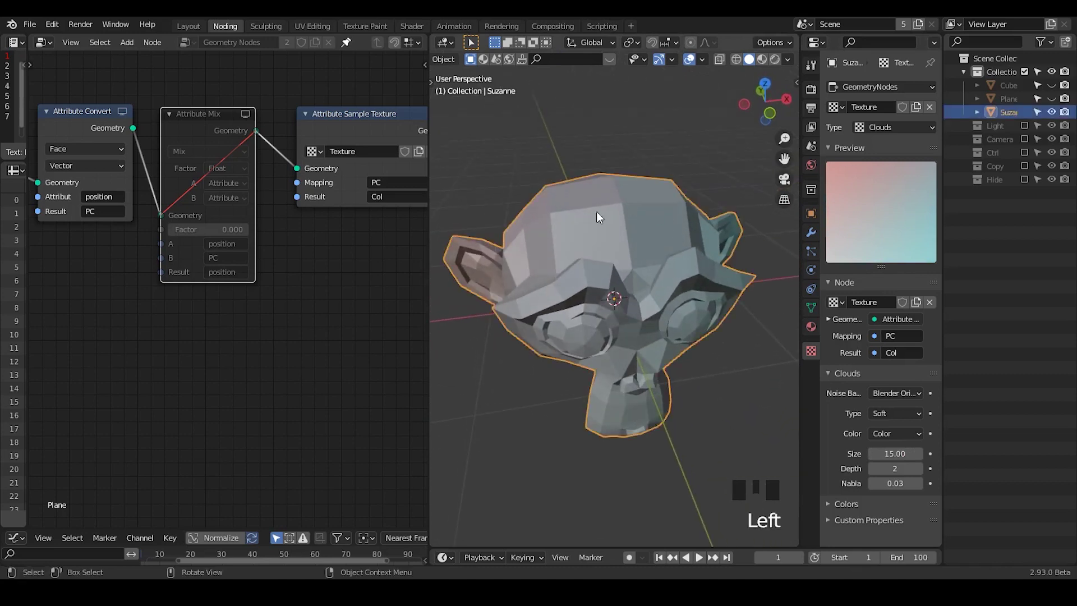
Enable the Weld modifier in both the viewport and render.
right_click(643, 189)
left_click(639, 181)
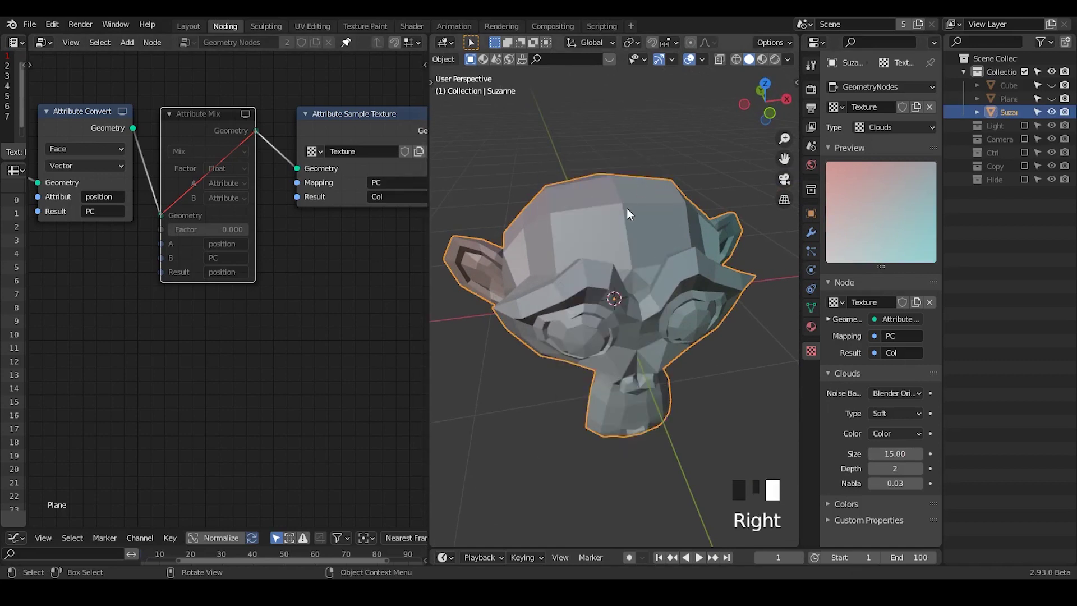
right_click(628, 192)
left_click(628, 206)
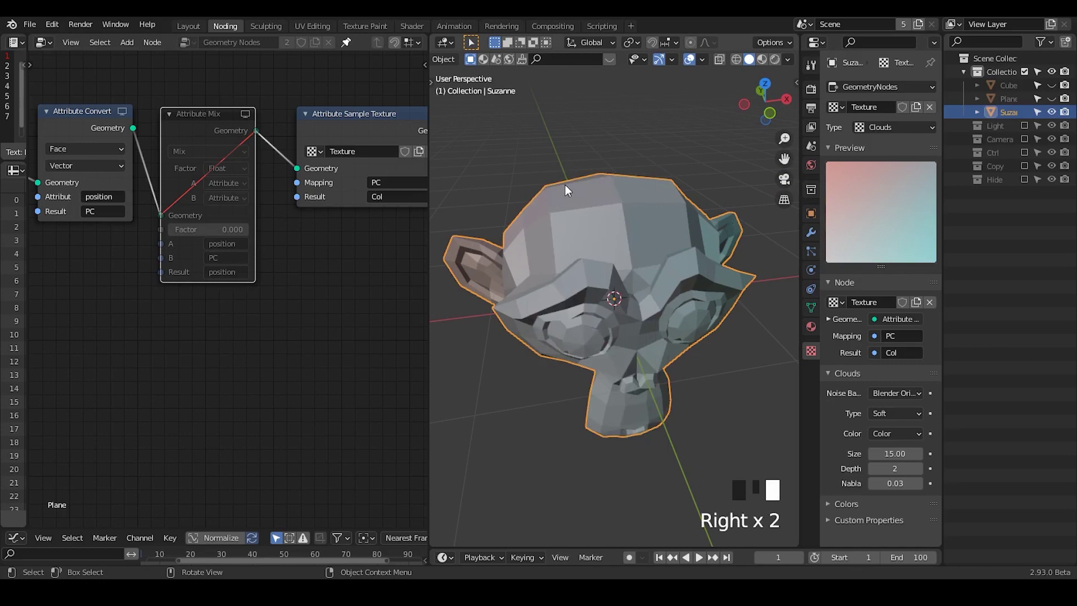
left_click(811, 232)
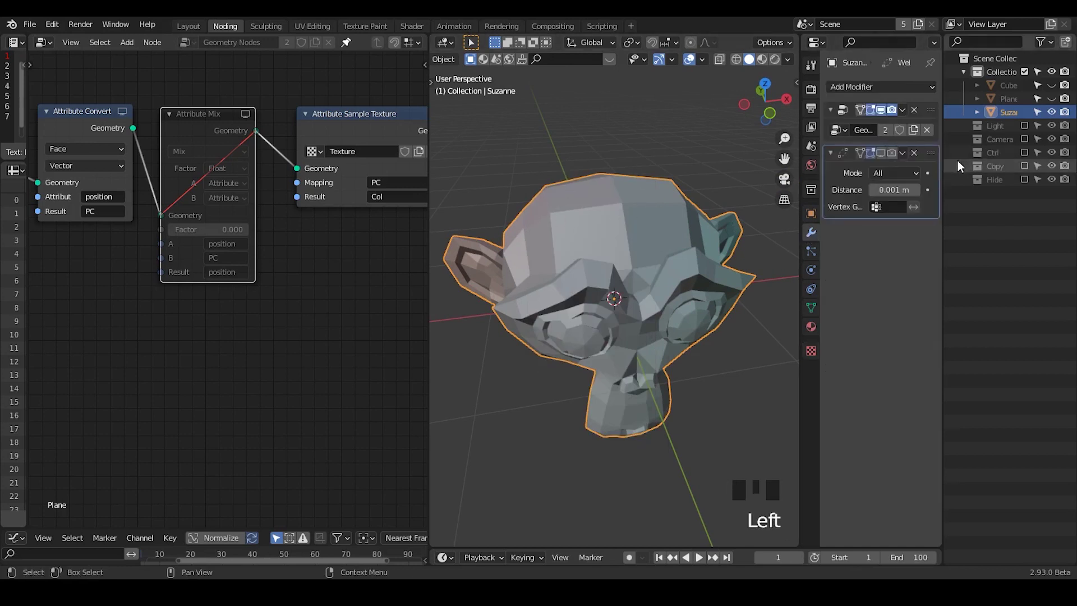
left_click_drag(942, 156, 978, 151)
left_click(905, 156)
left_click(919, 155)
Apply Shade Smooth to Suzanne.
right_click(636, 204)
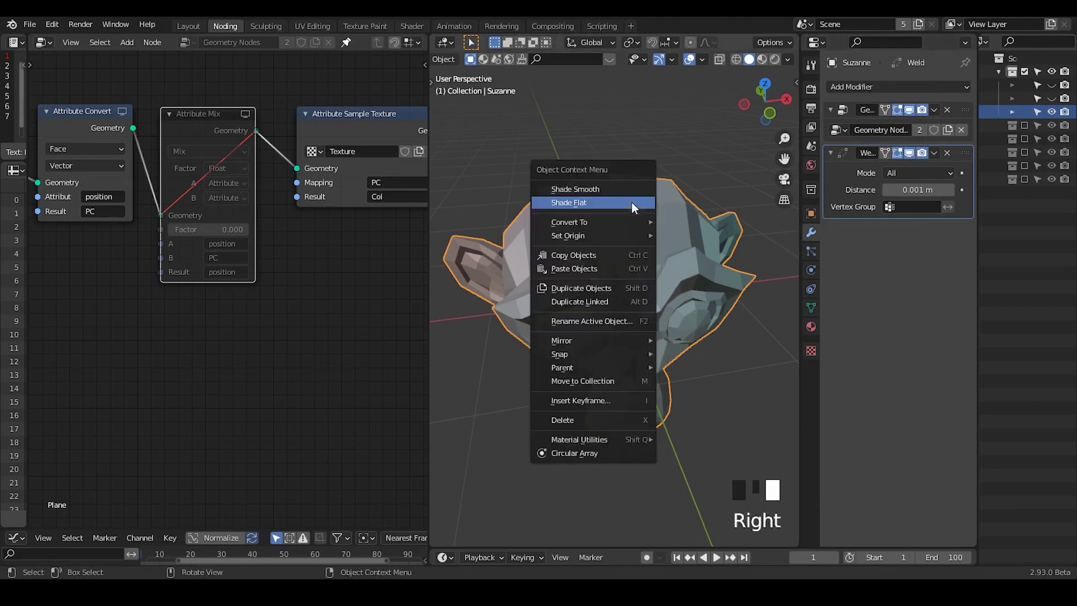
left_click(627, 198)
middle_click_drag(630, 251, 628, 189)
right_click(627, 188)
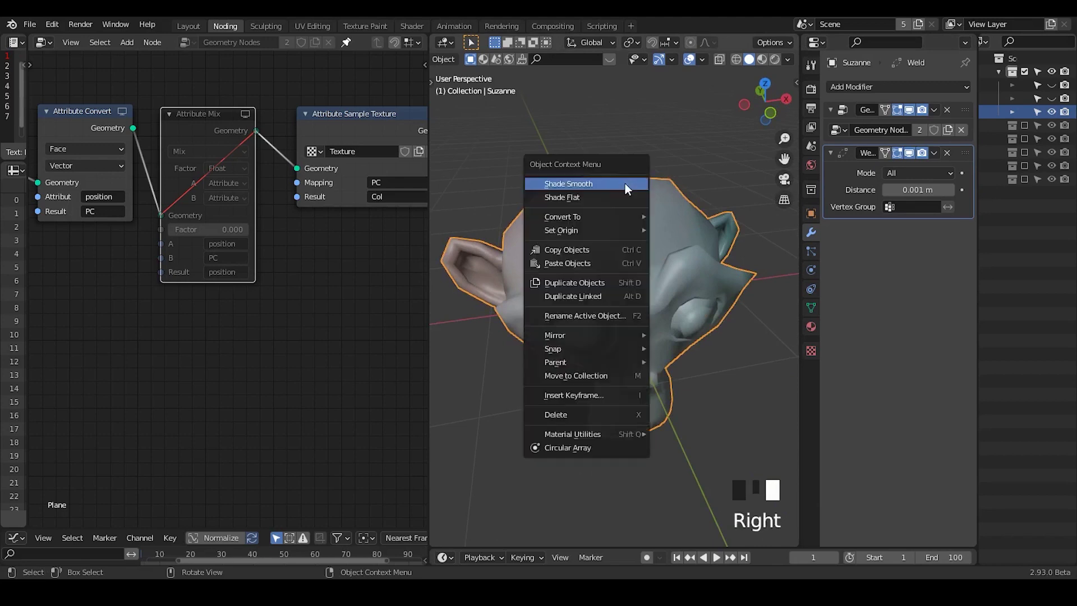
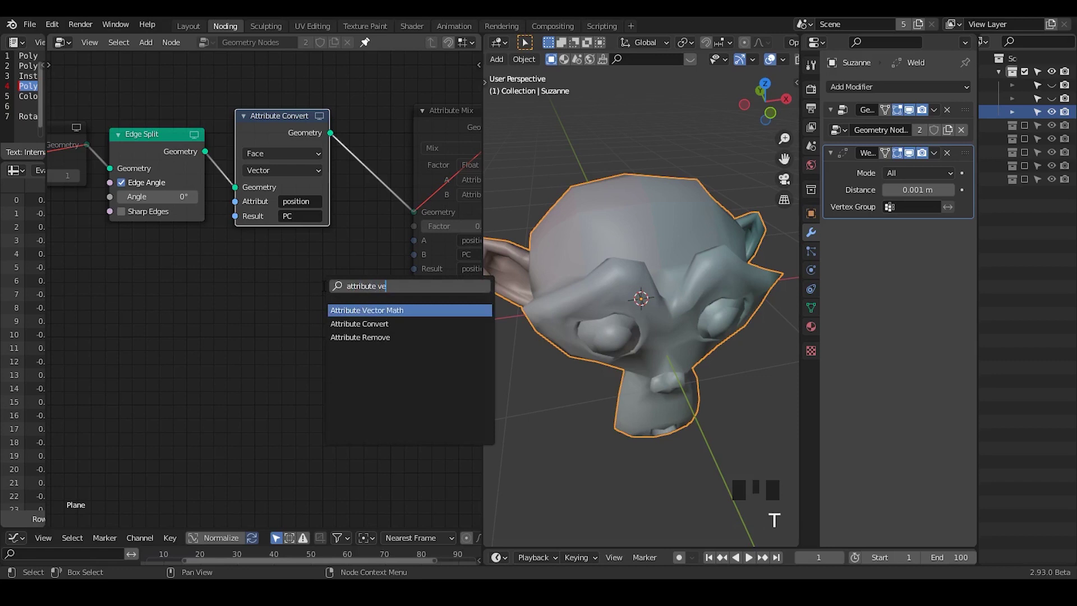
Drop an Attribute Vector Math node on the Convert–Mix link with input A set to position.
key("Return")
left_click(315, 244)
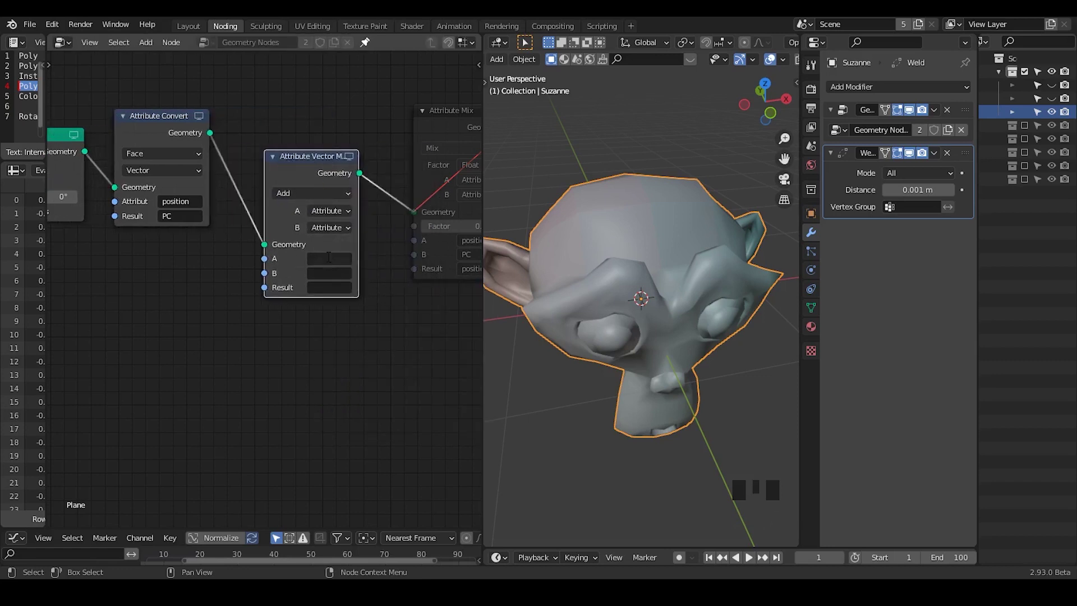
left_click(328, 258)
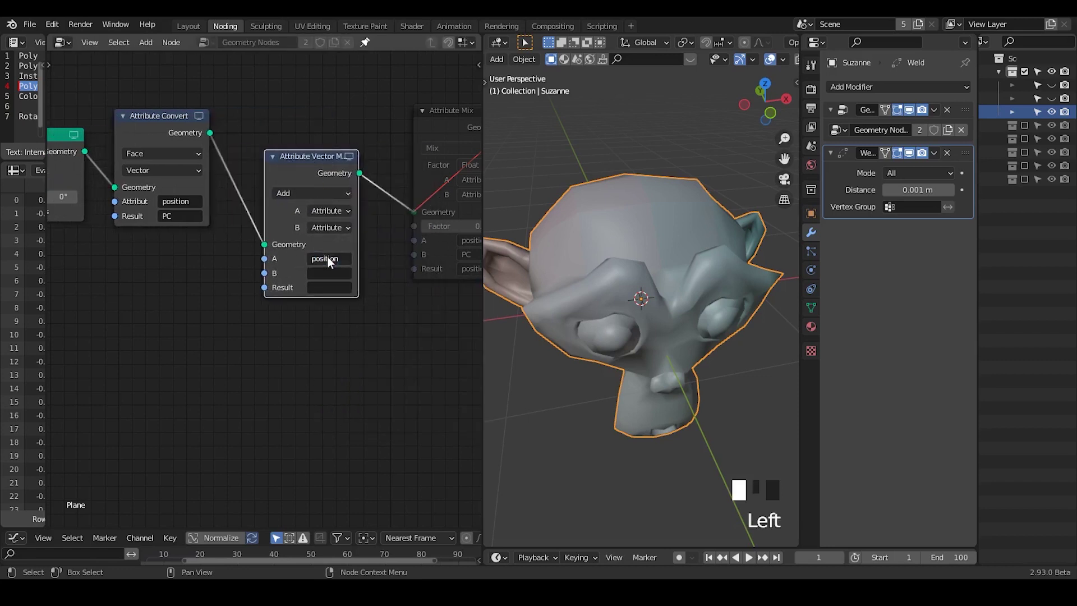
left_click_drag(307, 158, 337, 144)
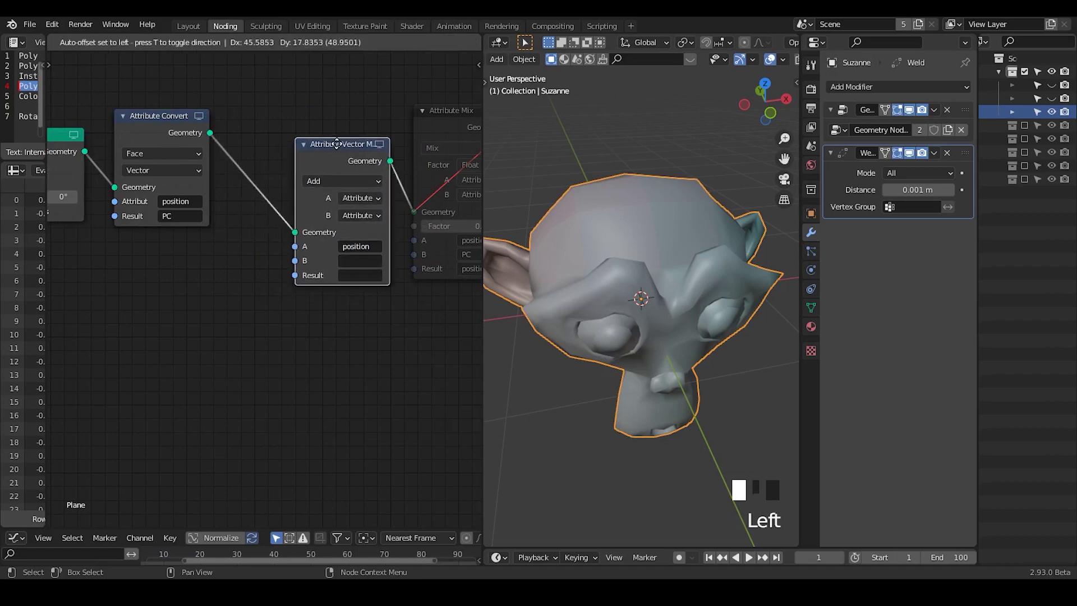
Store the node's Result in position, scattering Suzanne's faces outward.
left_click(376, 275)
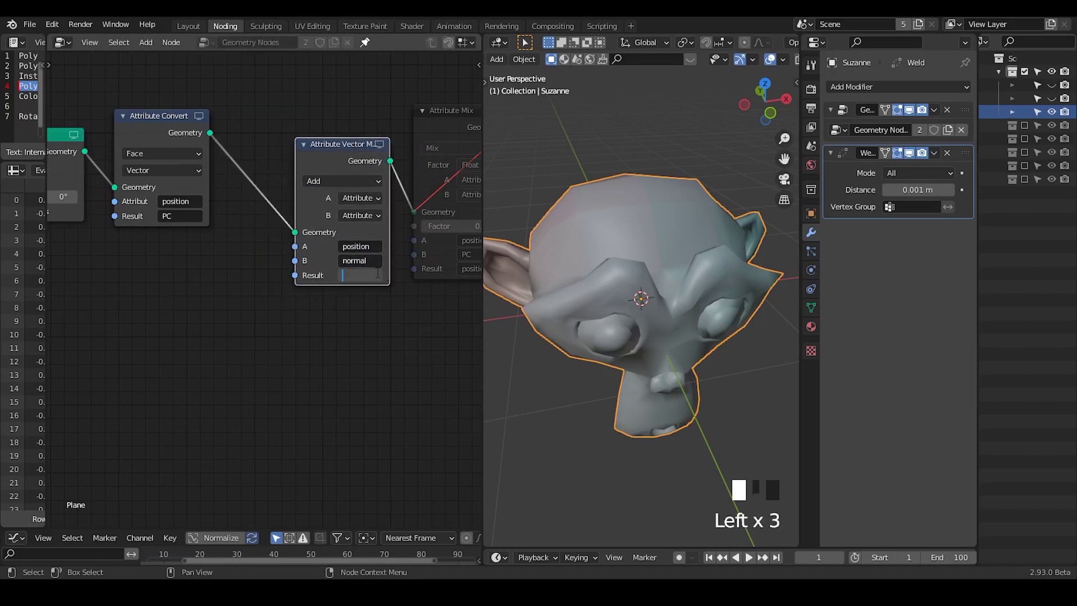
key("BackSpace")
key("BackSpace")
type("i")
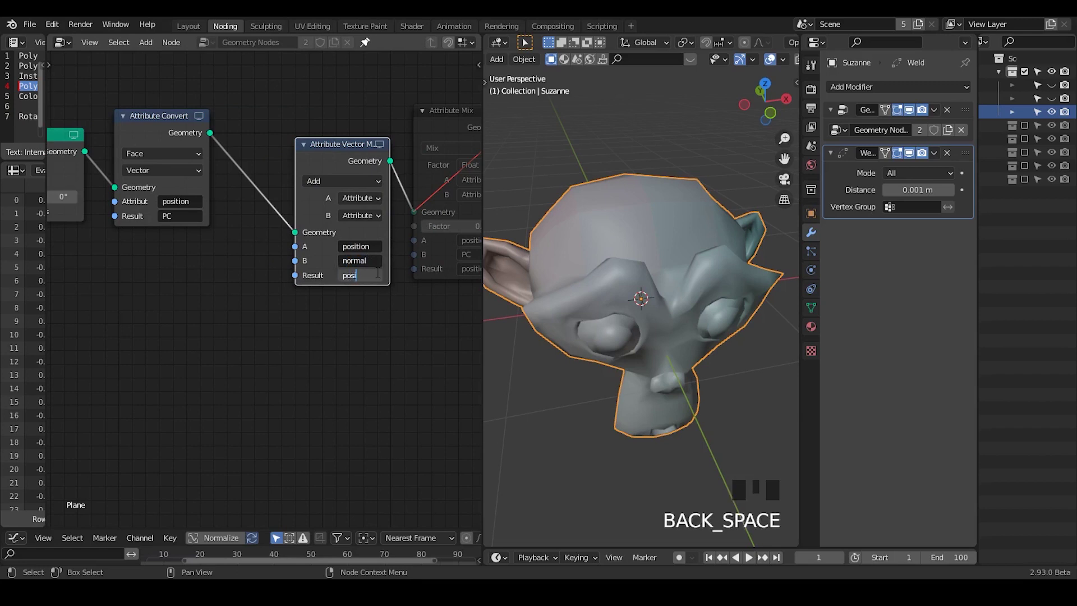
type("tion")
key("Return")
middle_click_drag(572, 281, 630, 272)
middle_click_drag(631, 272, 756, 196, "ctrl")
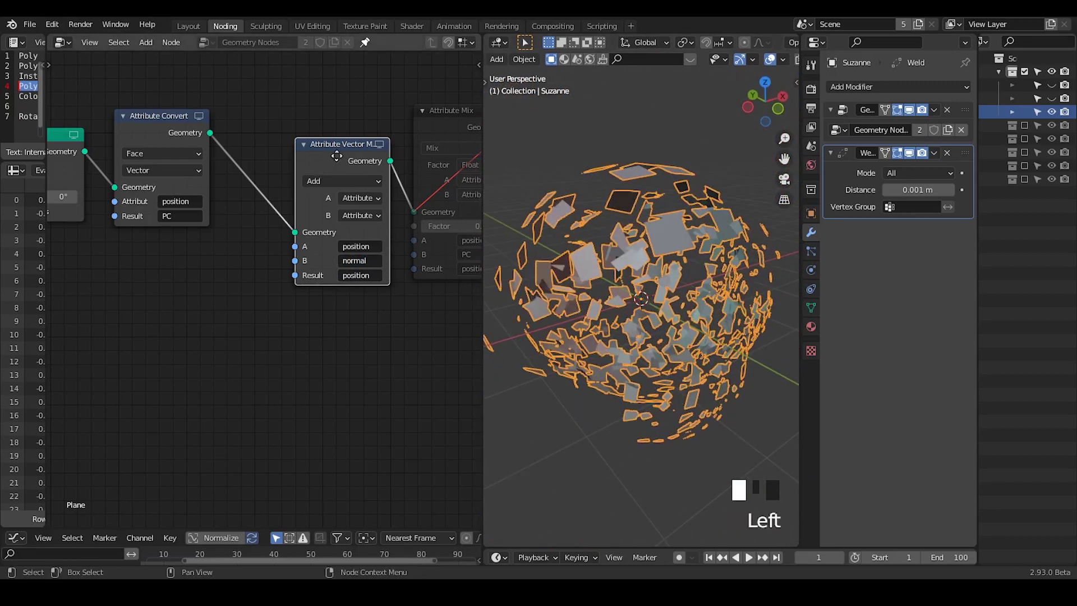
left_click_drag(336, 156, 342, 154)
key("ctrl+a")
Discard a stray Attribute Math node and duplicate the vector math node onto the left link.
type("attri")
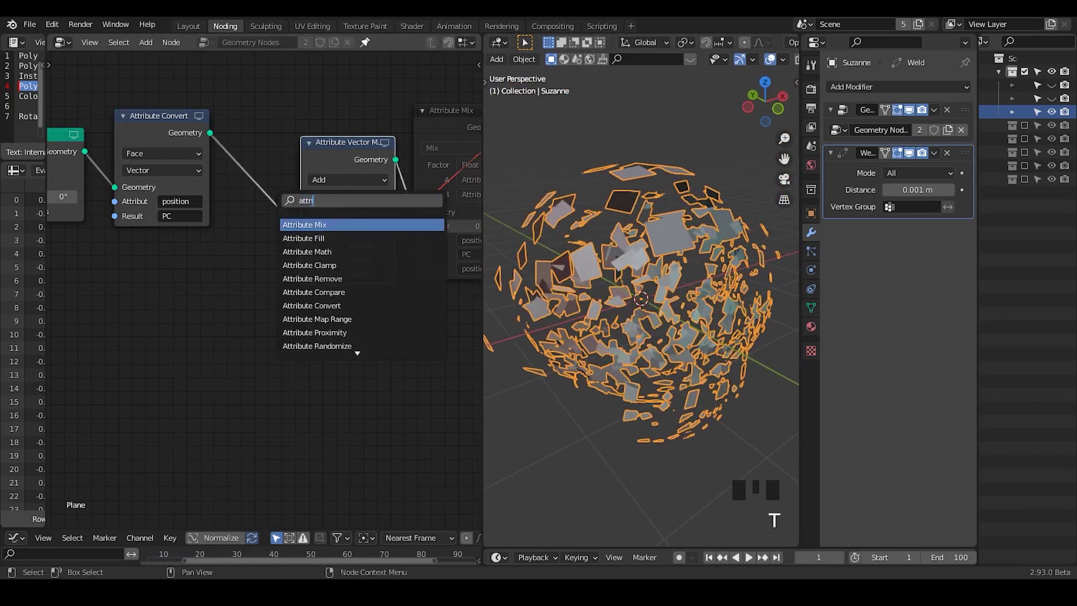
type(" math")
key("Return")
left_click(263, 286)
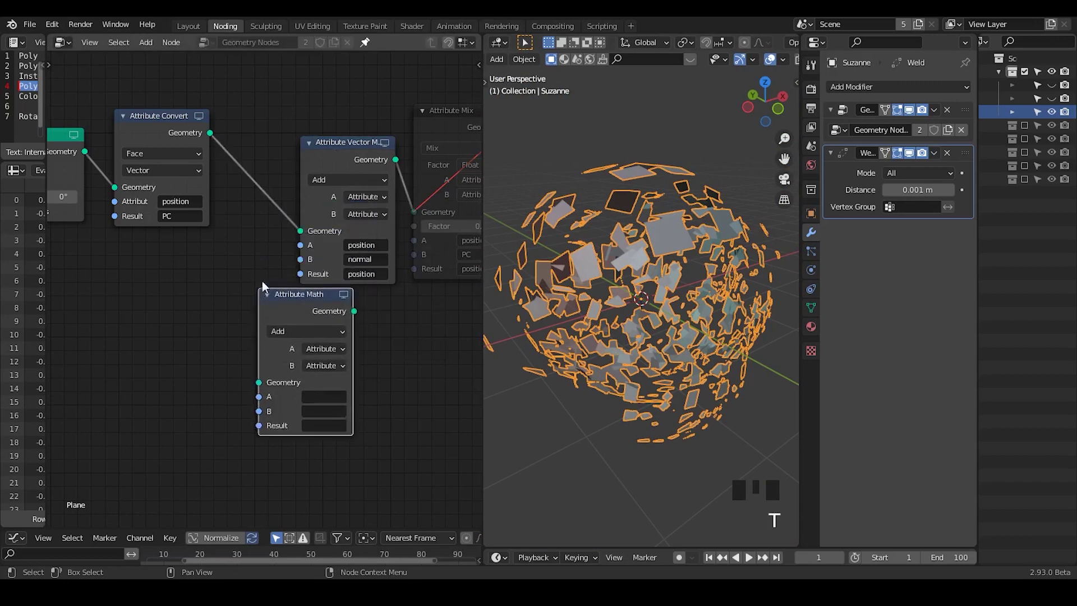
key("x")
left_click(363, 148)
key("shift+d")
left_click(277, 141)
middle_click_drag(227, 227, 284, 226)
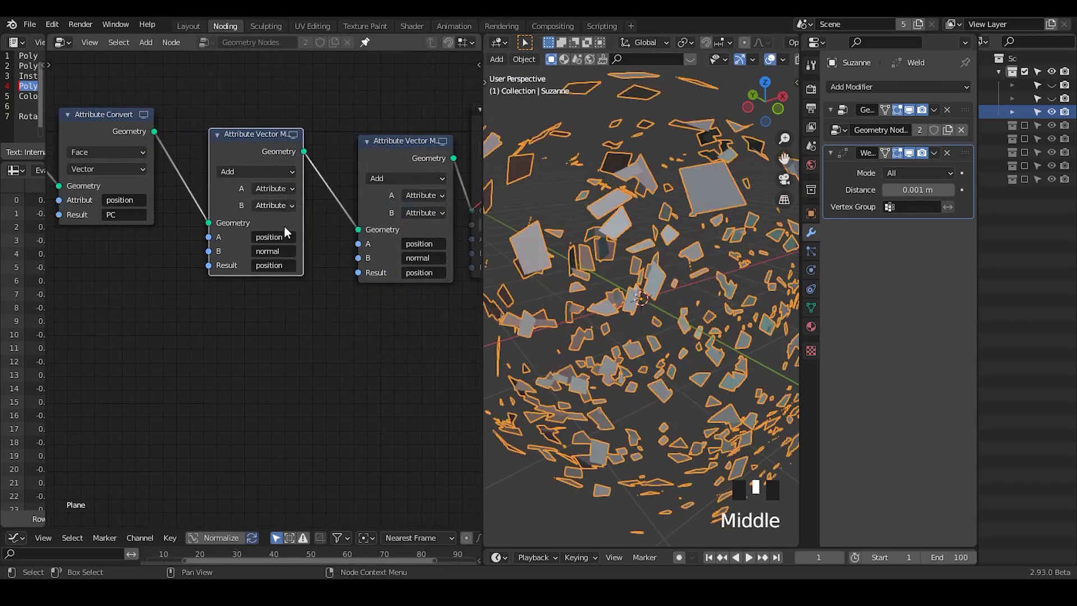
Make the copy Scale normal by a float B of 18.2, storing the result in normal.
left_click(257, 172)
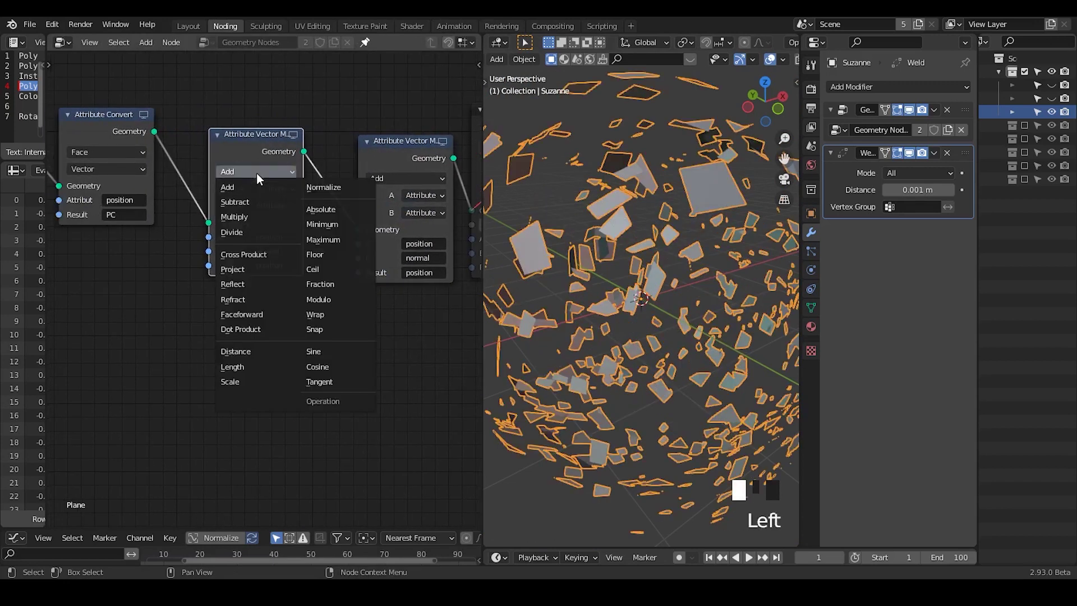
left_click(254, 381)
left_click(284, 238)
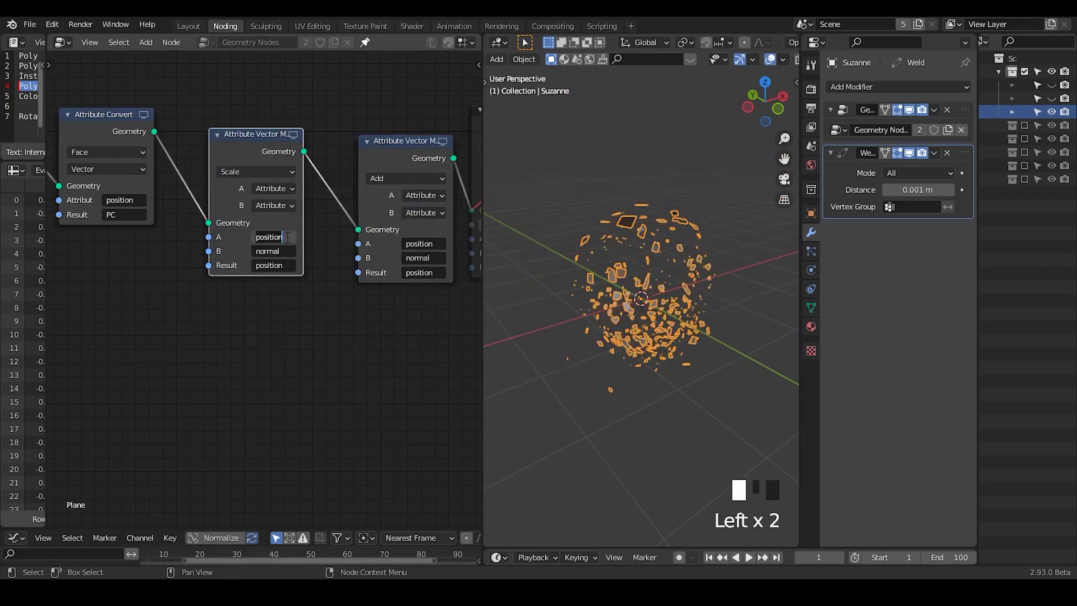
type("normal")
key("Return")
left_click(271, 205)
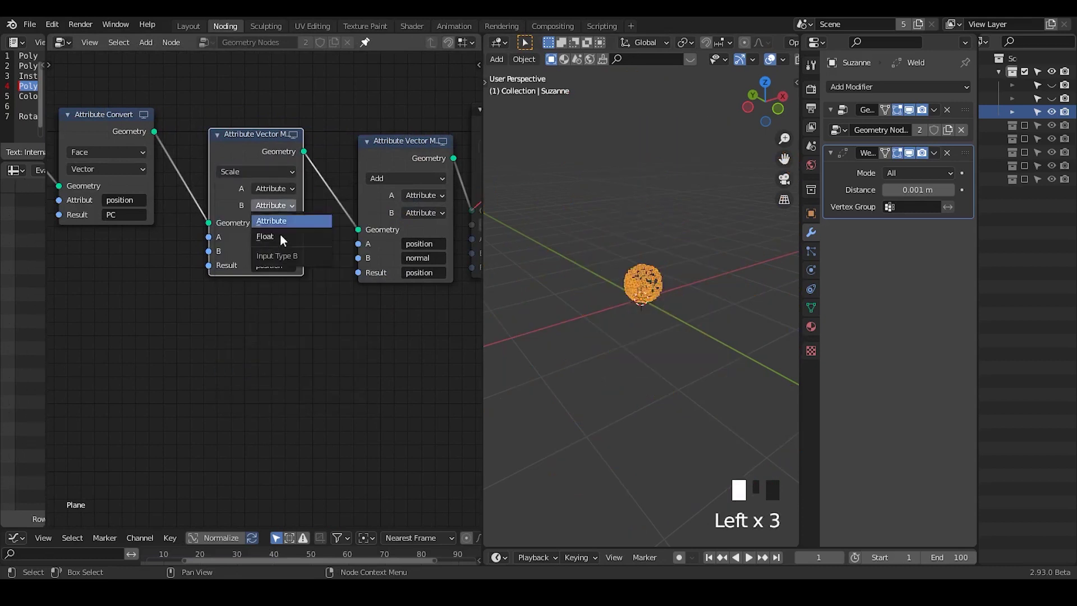
left_click(282, 237)
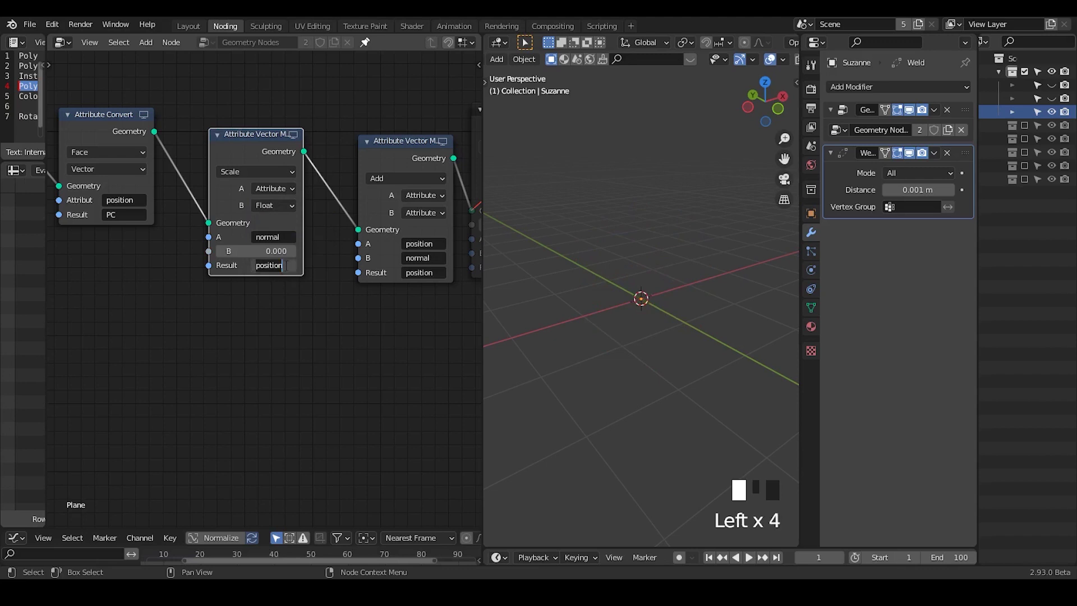
key("Return")
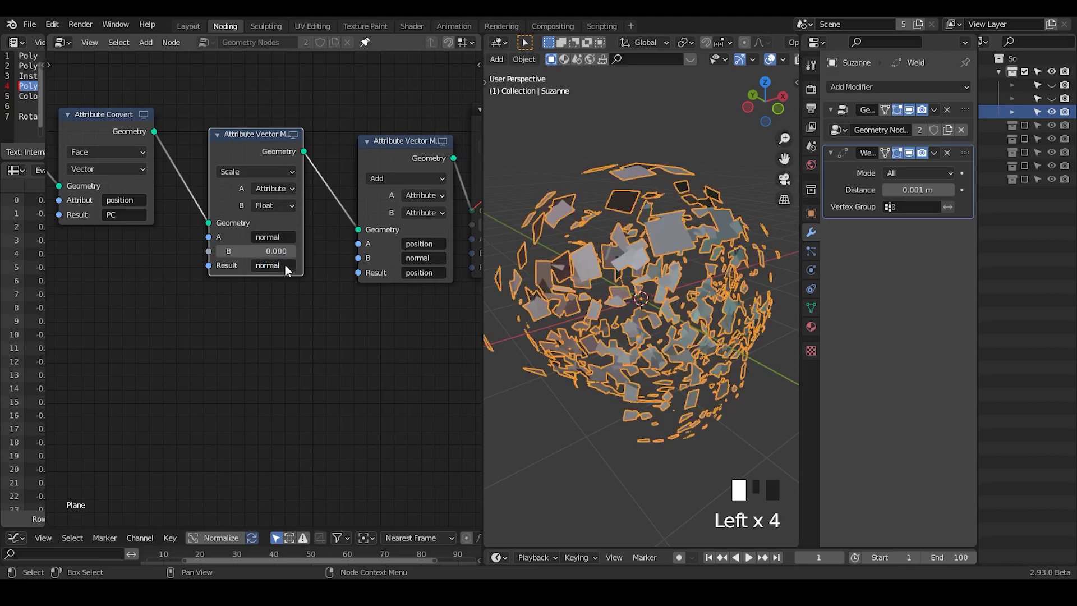
mouse_move(269, 252)
left_mouse_down()
mouse_move(309, 251)
mouse_move(279, 250)
left_mouse_up()
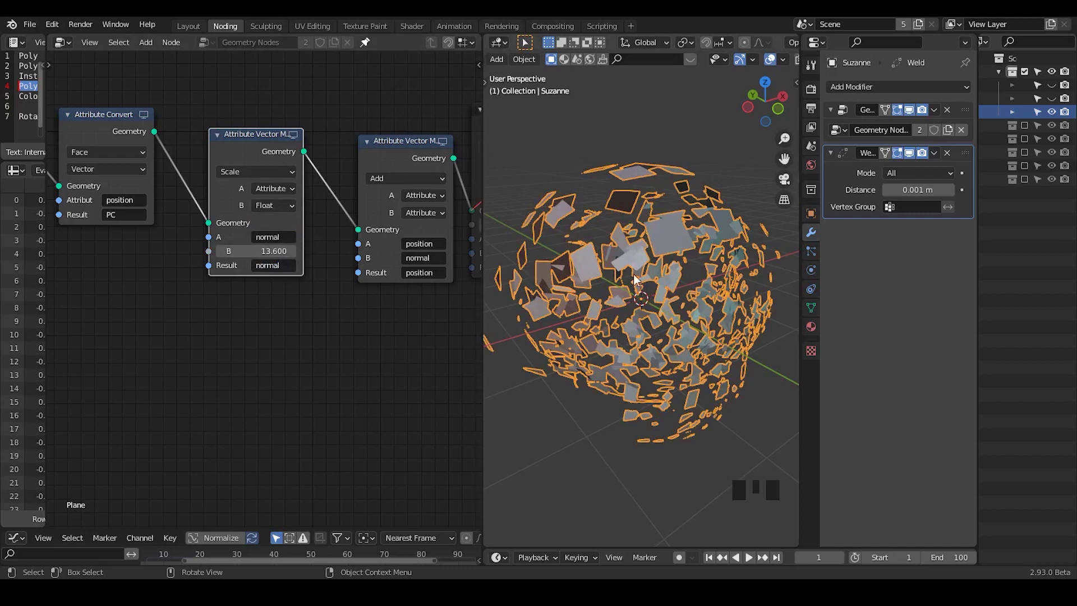
left_click_drag(264, 250, 280, 250)
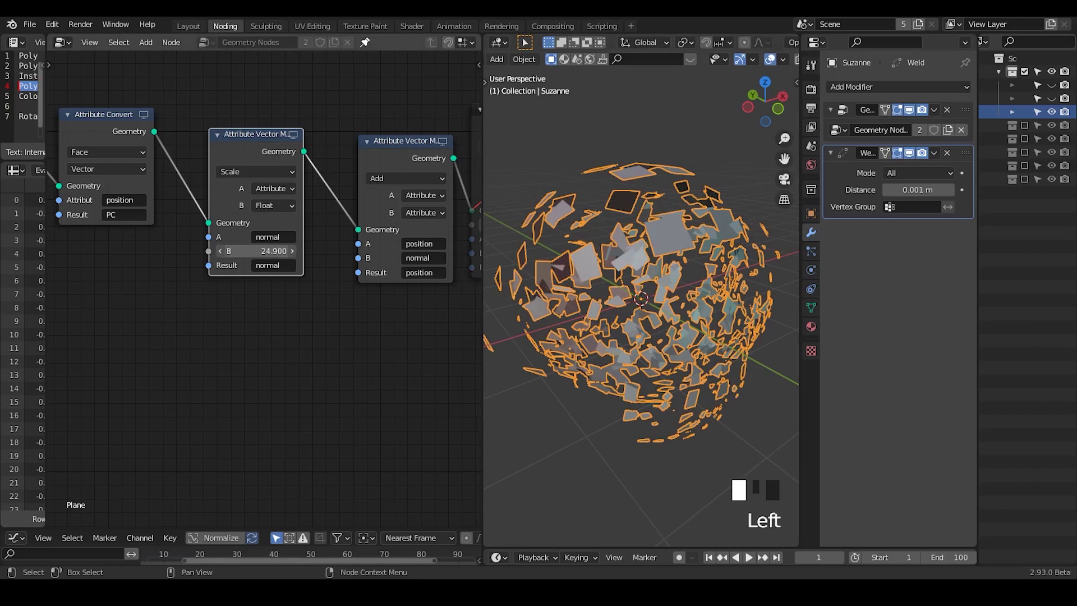
Rename the Scale node's Result to N and use N as the Add node's B input.
left_click(269, 266)
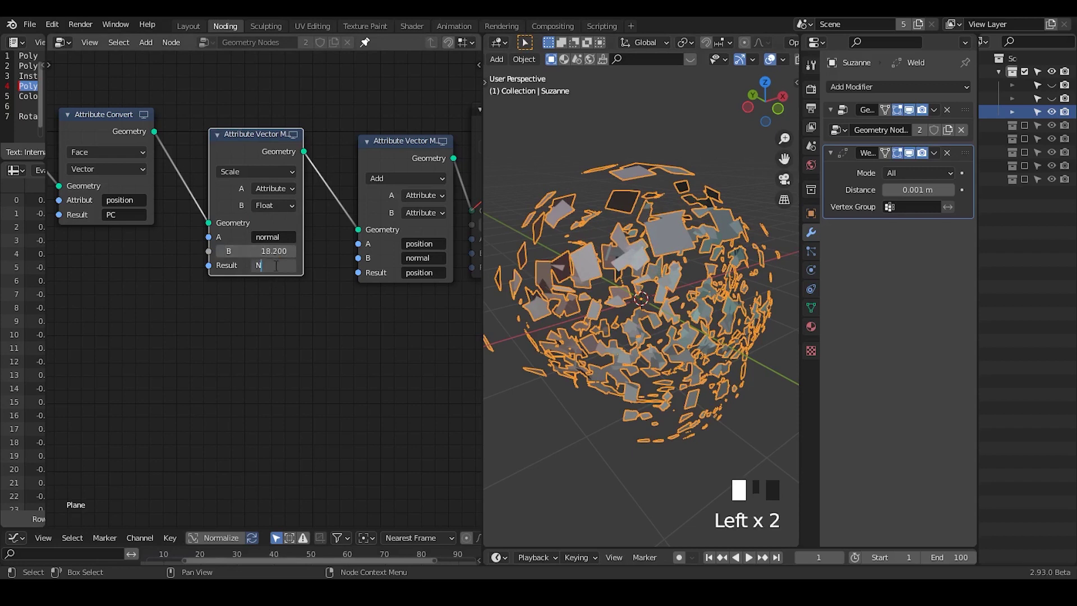
type("N")
left_click(438, 254)
left_click(439, 256)
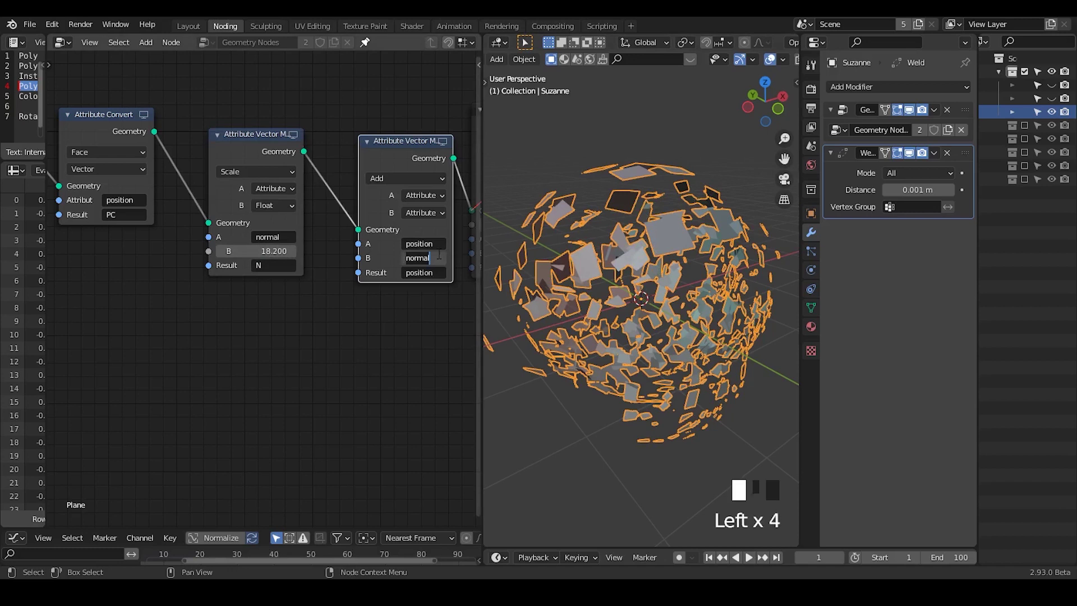
type("N")
key("Return")
Set the Scale node's float factor to 0.6.
left_click(271, 251)
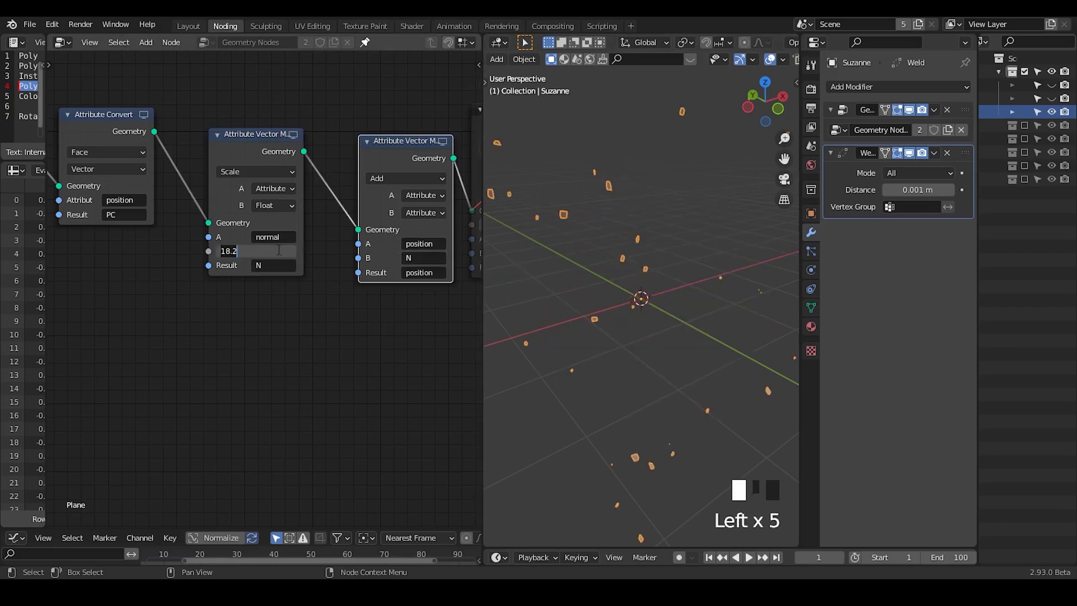
type("0")
key("Return")
left_click(271, 251)
mouse_move(271, 251)
left_mouse_down()
mouse_move(304, 250)
mouse_move(254, 251)
mouse_move(322, 251)
mouse_move(248, 251)
mouse_move(300, 251)
mouse_move(289, 251)
left_mouse_up()
middle_click_drag(590, 213, 603, 214)
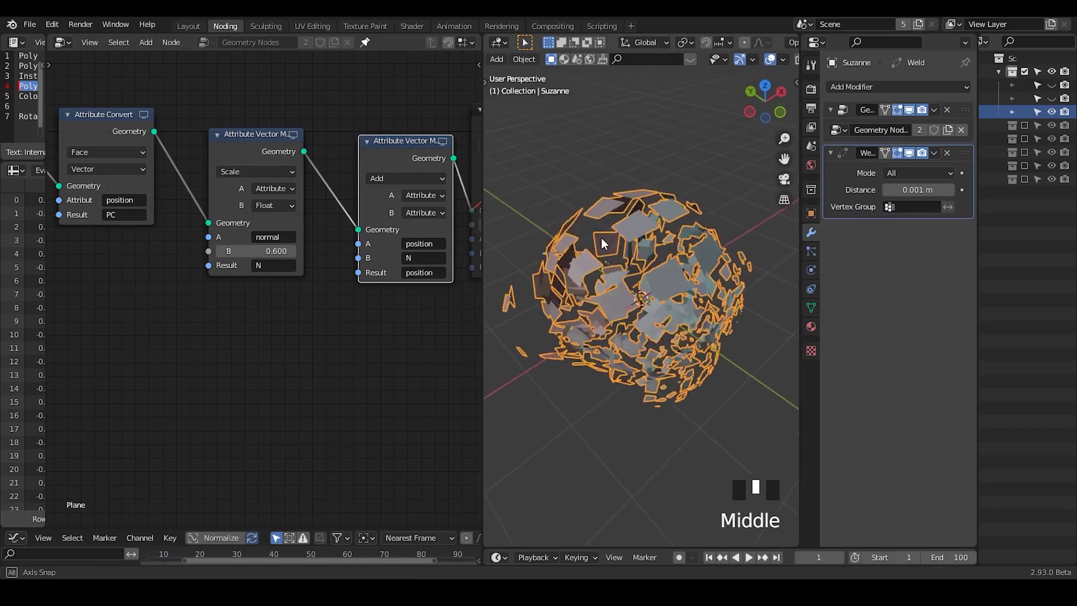
Mute the Edge Split node to compare, then unmute it so the faces separate.
middle_click_drag(161, 238, 365, 226)
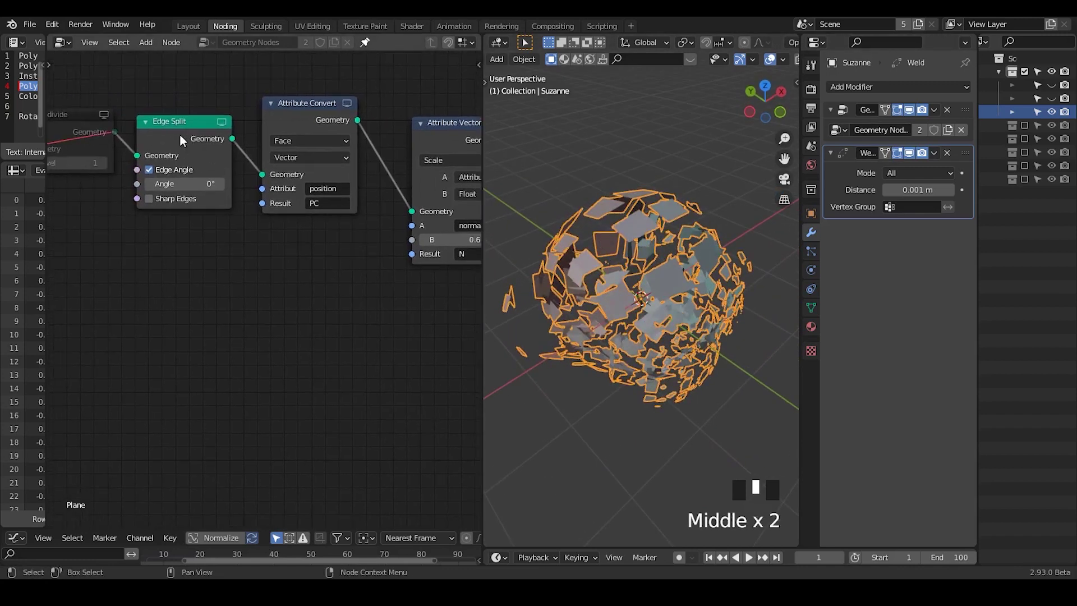
left_click(179, 135)
key("m")
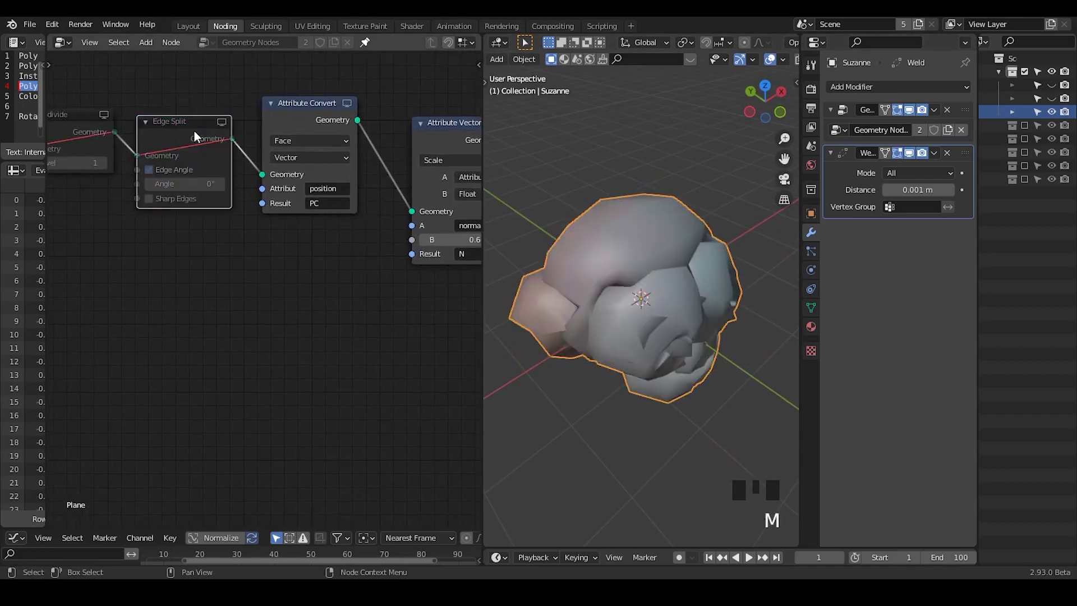
mouse_move(659, 281)
middle_mouse_down()
mouse_move(655, 232)
mouse_move(726, 307)
mouse_move(497, 265)
mouse_move(669, 261)
mouse_move(656, 267)
middle_mouse_up()
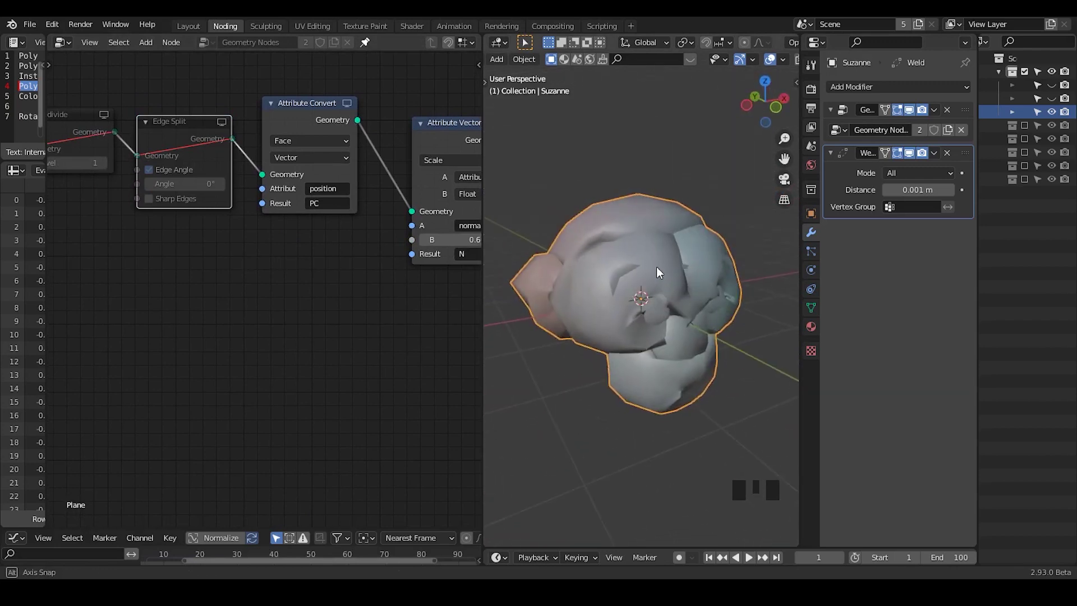
left_click(185, 127)
key("m")
Try normal scale values of 0 and 0.500 on the Scale node.
middle_click_drag(384, 310, 185, 304)
mouse_move(630, 283)
middle_mouse_down()
mouse_move(663, 291)
mouse_move(637, 284)
middle_mouse_up()
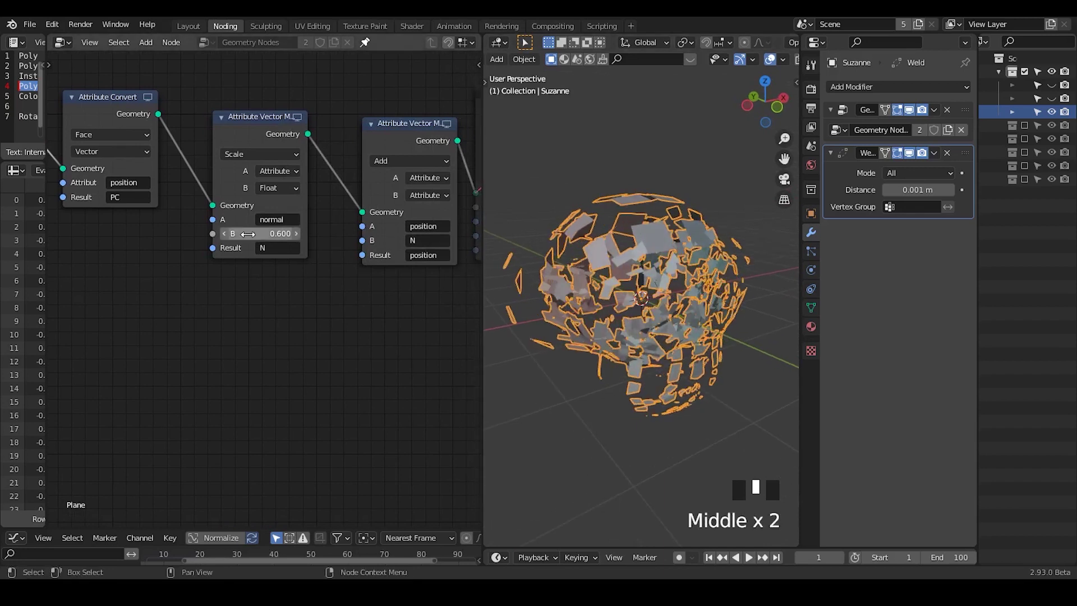
mouse_move(269, 234)
left_mouse_down("shift")
mouse_move(222, 233)
mouse_move(258, 233)
left_mouse_up("shift")
mouse_move(631, 244)
middle_mouse_down()
mouse_move(660, 271)
mouse_move(642, 217)
middle_mouse_up()
Draw and erase an X annotation over Suzanne, then lower the normal scale to 0.140.
left_click(647, 229)
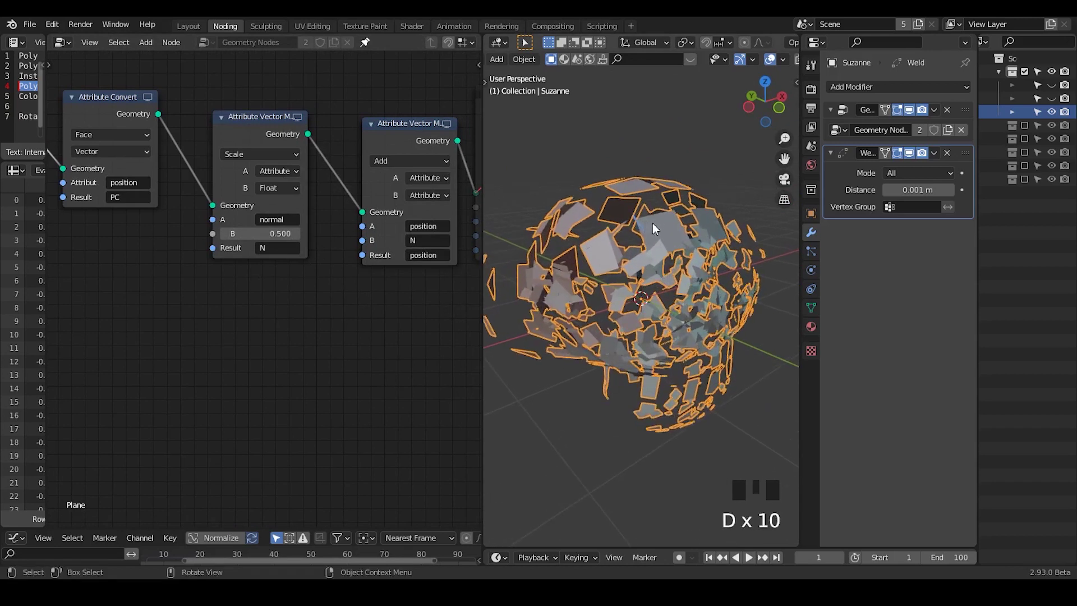
mouse_move(652, 225)
right_mouse_down()
mouse_move(639, 218)
mouse_move(650, 229)
right_mouse_up()
key("d")
mouse_move(659, 225)
left_mouse_down()
mouse_move(675, 241)
mouse_move(658, 242)
left_mouse_up()
right_click_drag(647, 251, 689, 220)
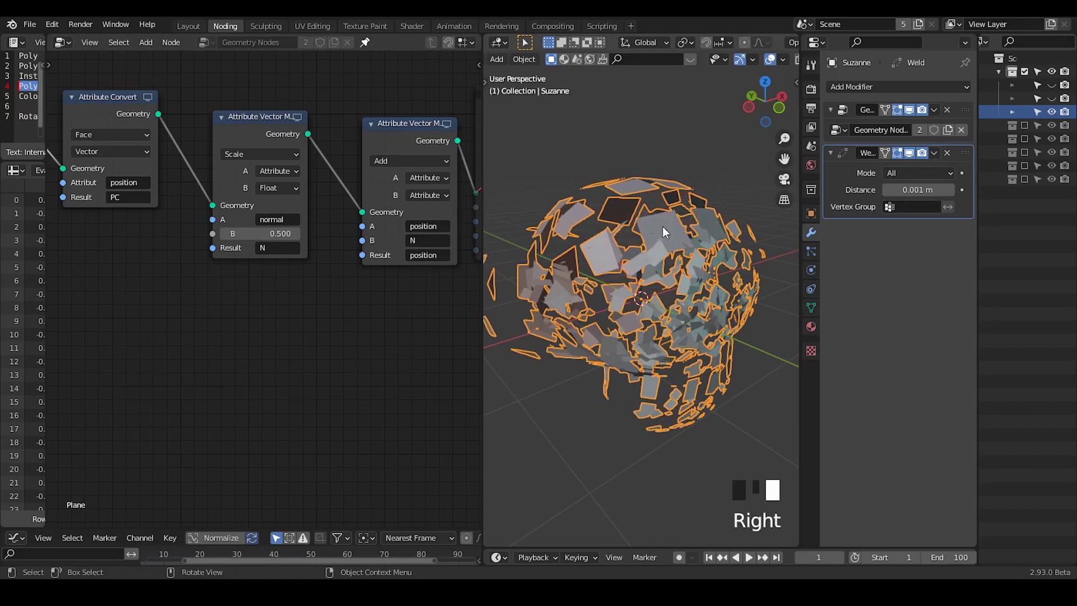
middle_click_drag(599, 297, 670, 280)
middle_click_drag(698, 243, 636, 246)
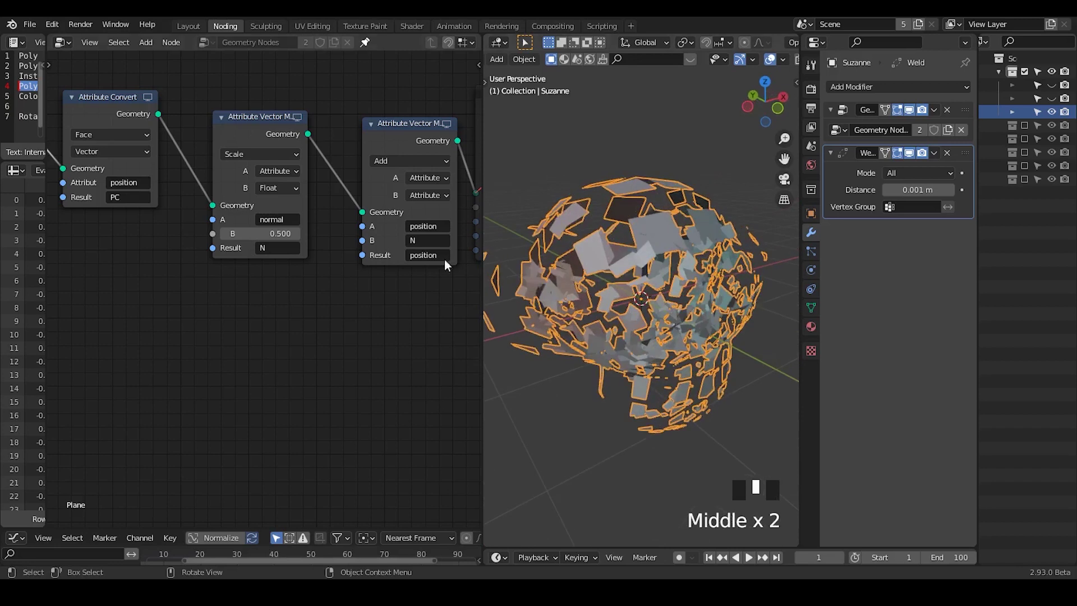
left_click_drag(274, 234, 251, 234, "shift")
middle_click_drag(403, 291, 216, 292)
Unmute the Attribute Mix node and raise its factor.
left_click(212, 151)
left_click(359, 118)
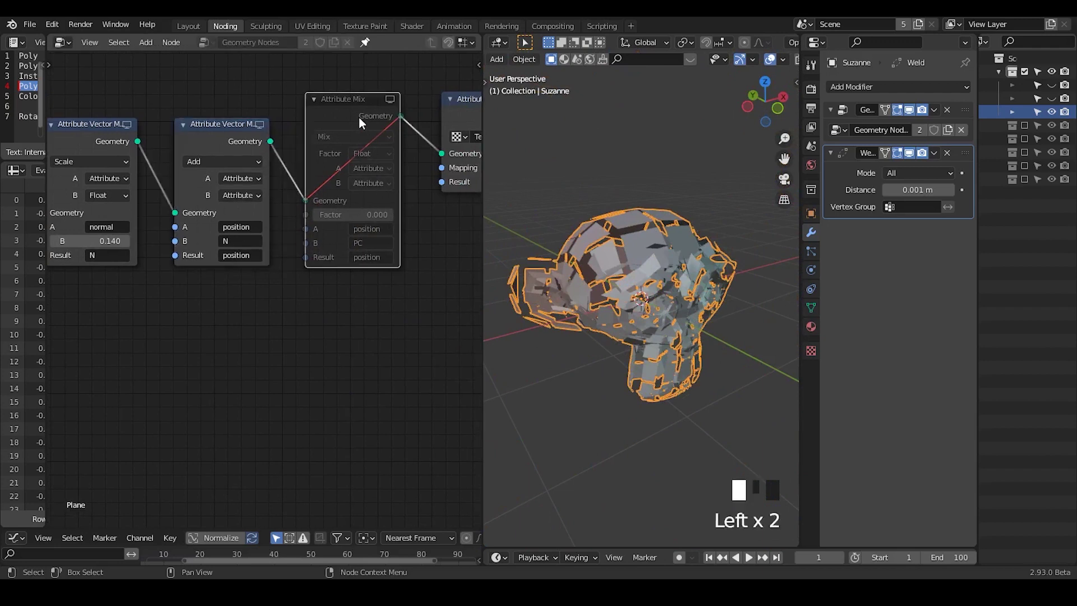
key("m")
middle_click_drag(242, 304, 322, 295)
left_click_drag(443, 209, 471, 208)
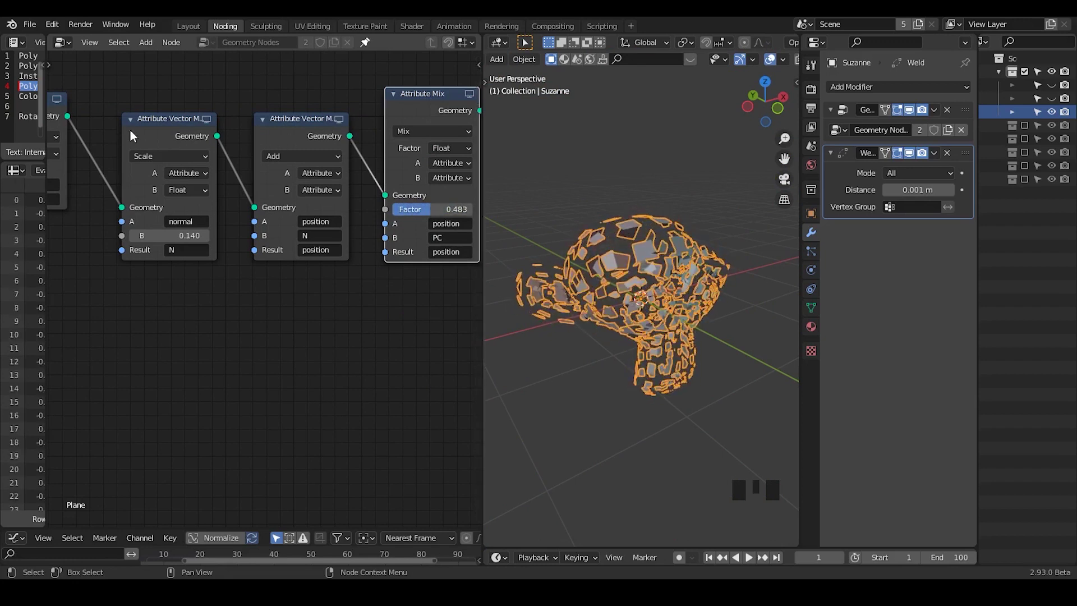
Set the Add vector node's A and Result attributes to PC.
left_click_drag(130, 130, 117, 121)
left_click_drag(308, 163, 299, 150)
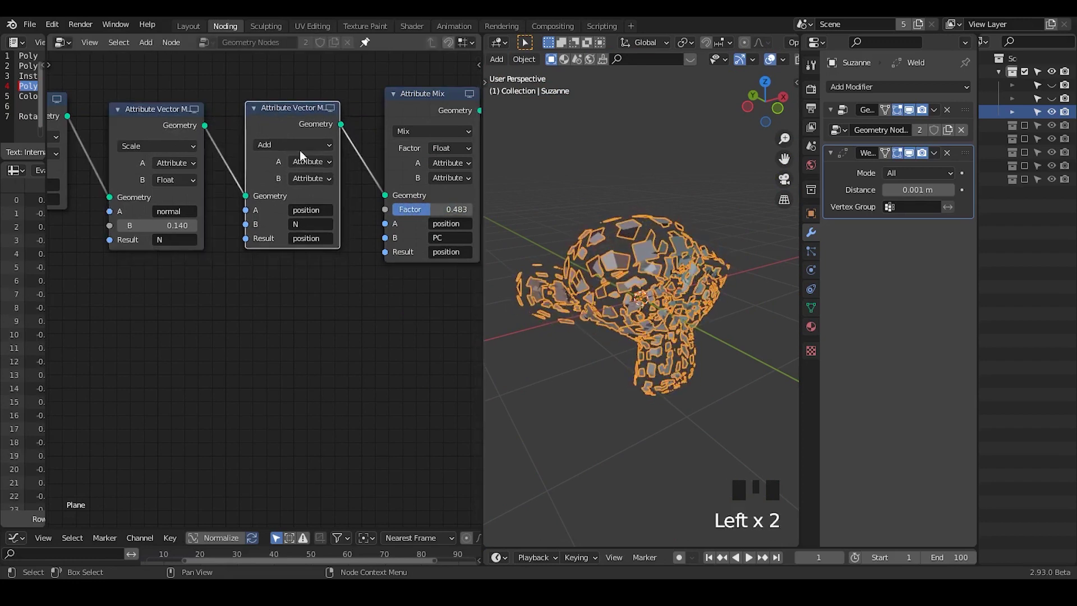
left_click(291, 142)
left_click(326, 210)
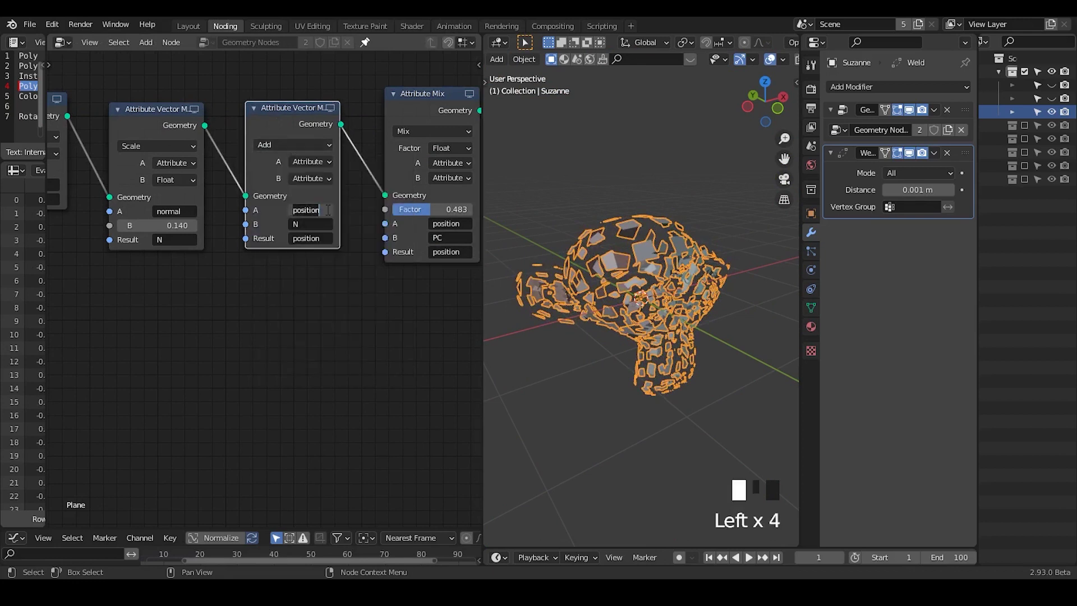
key("Return")
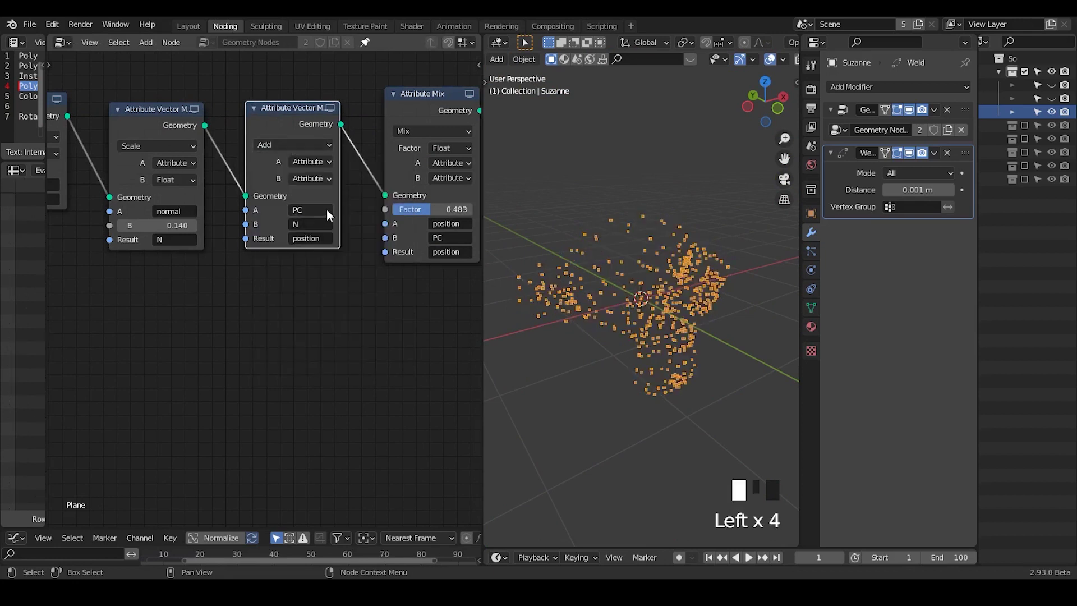
left_click(322, 239)
type("PC")
key("Return")
Set the normal scale to 1.000 and lower the Attribute Mix factor to 0.025.
middle_click_drag(398, 235, 379, 238)
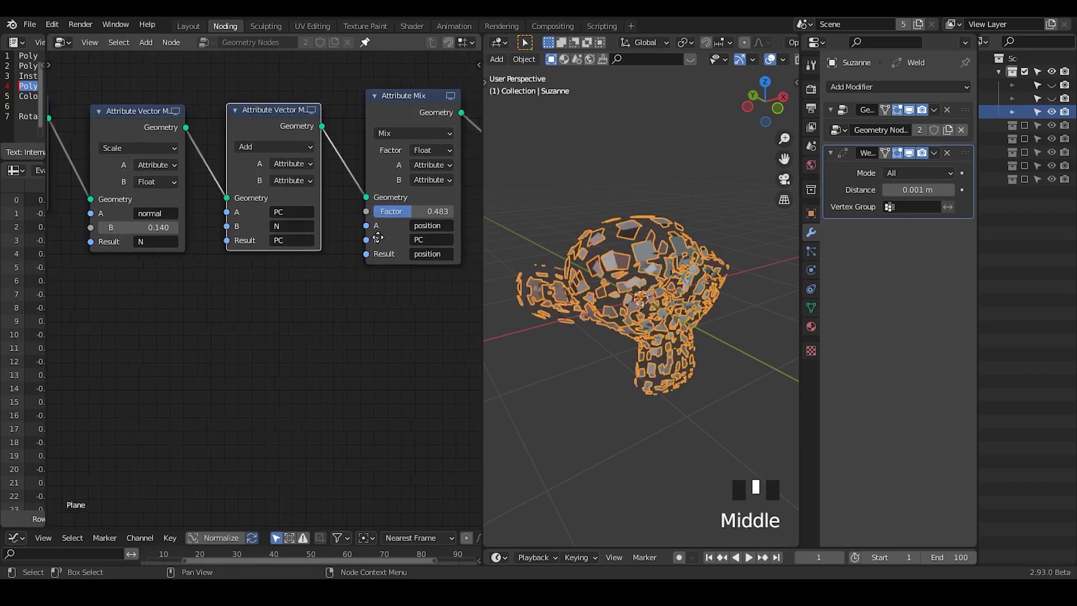
mouse_move(404, 210)
left_mouse_down()
mouse_move(373, 211)
mouse_move(430, 210)
mouse_move(404, 211)
left_mouse_up()
left_click_drag(139, 228, 187, 227)
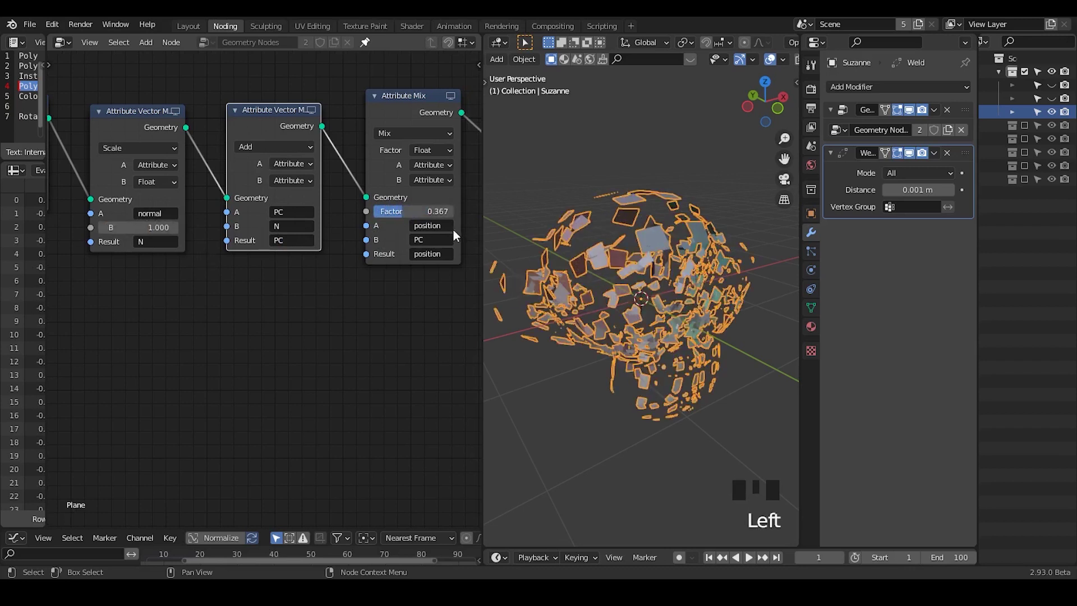
left_click_drag(415, 212, 382, 211)
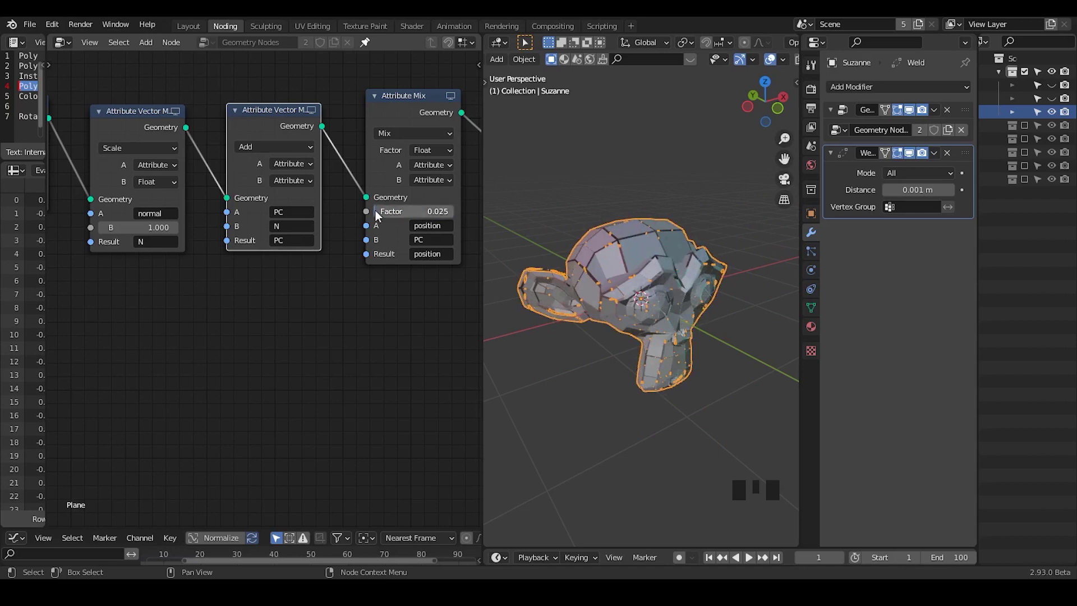
middle_click_drag(687, 297, 659, 298)
middle_click_drag(423, 290, 357, 216, "ctrl")
left_click(400, 149)
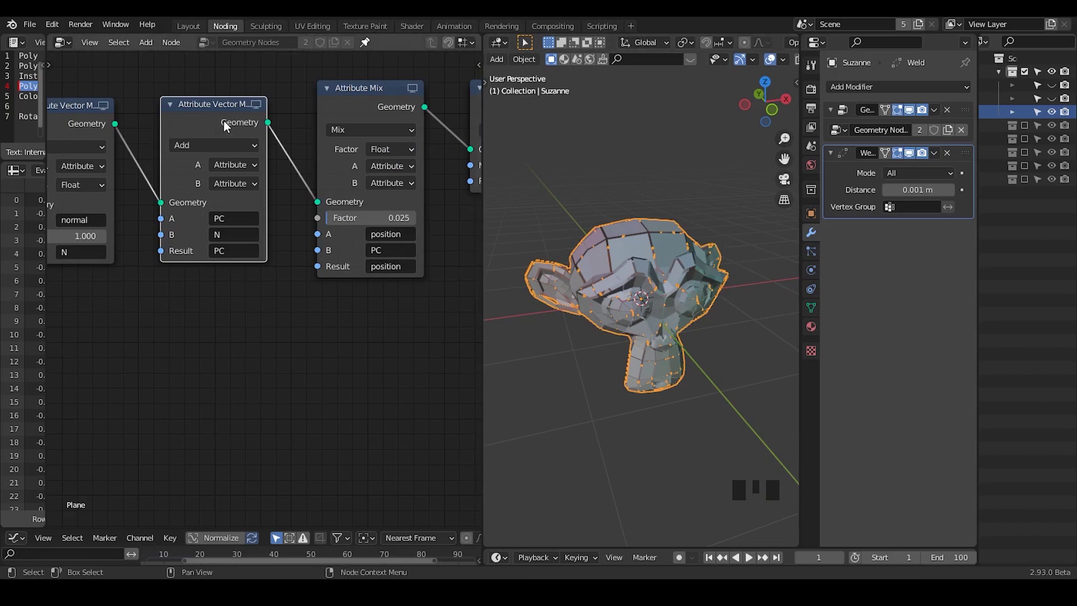
Duplicate the Add vector math node onto the link before Attribute Mix, keeping operation Add.
left_click_drag(224, 120, 209, 117)
left_click(362, 112)
left_click(208, 124)
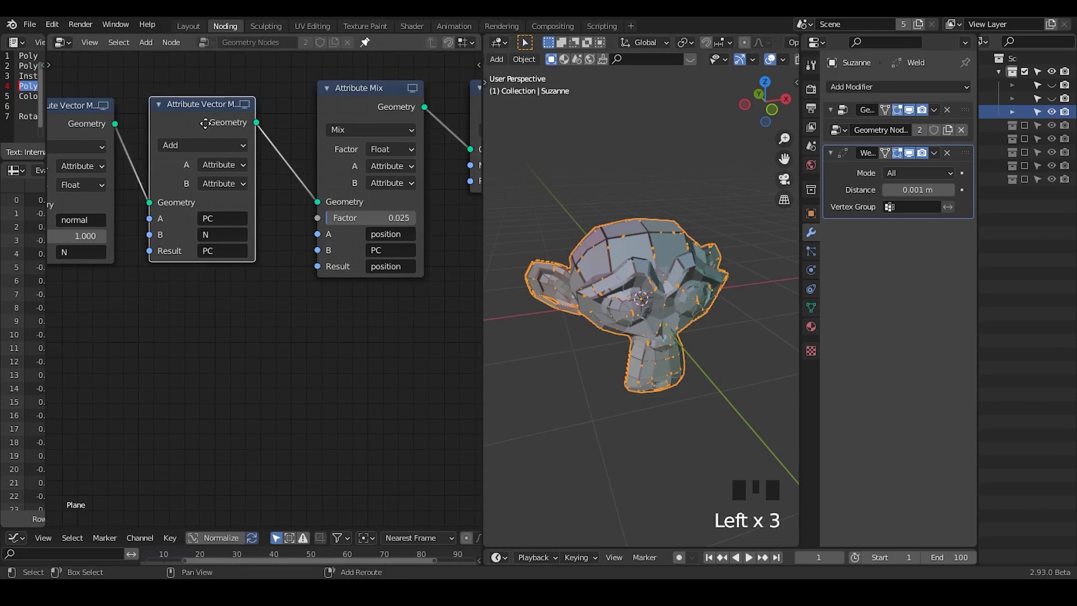
key("shift+d")
left_click(302, 127)
middle_click_drag(214, 234, 298, 230)
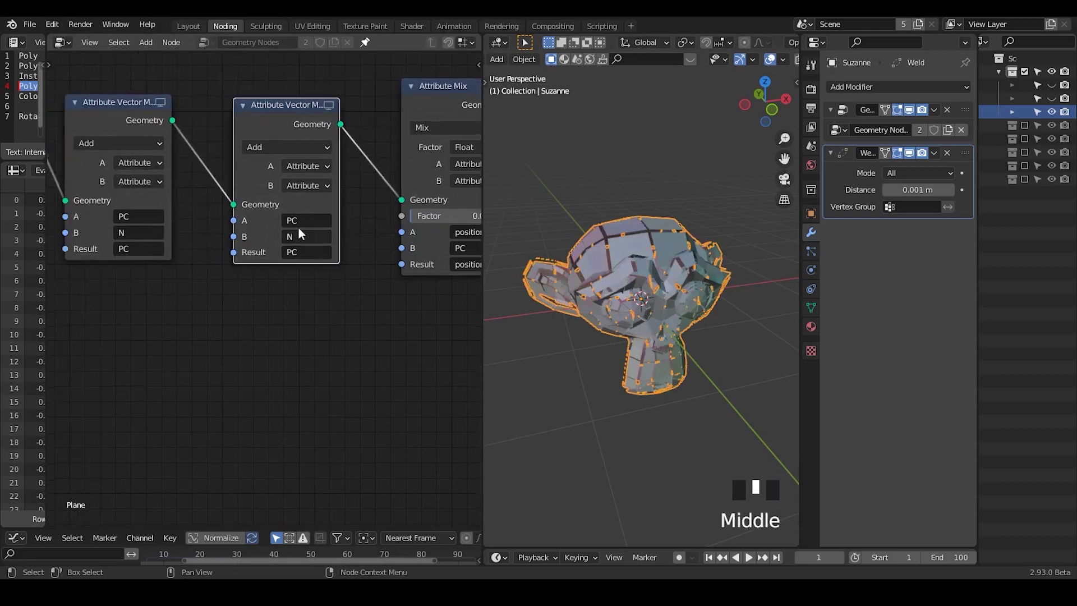
left_click(290, 146)
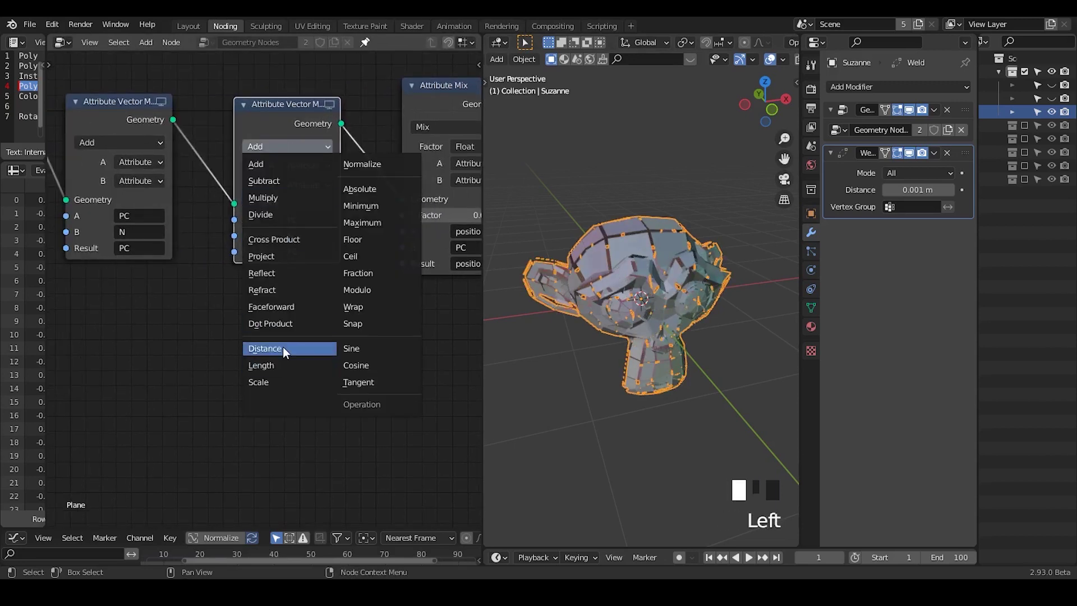
left_click(264, 116)
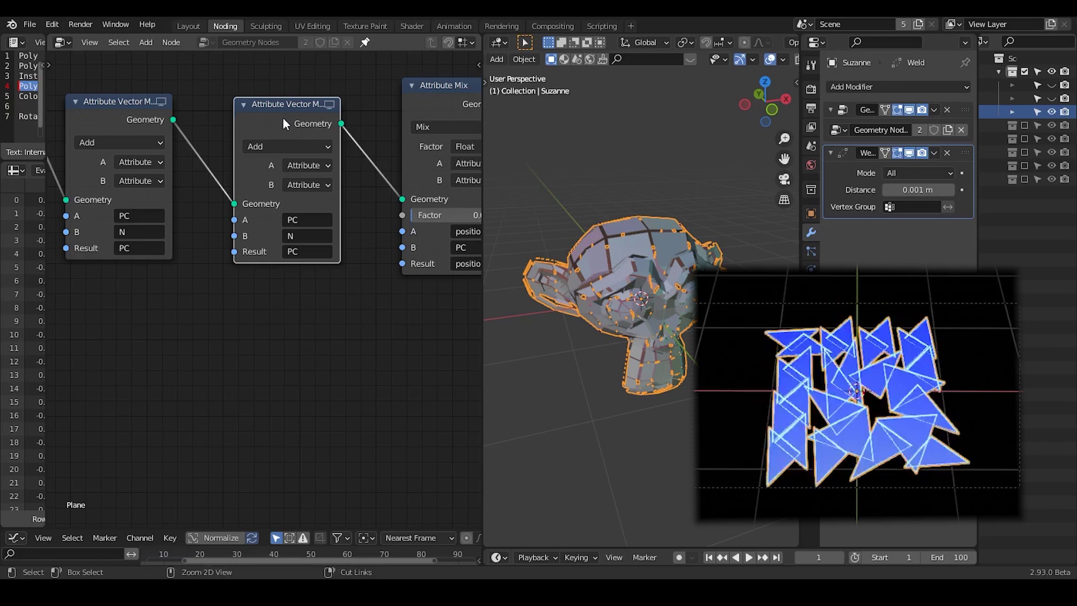
Dissolve the duplicate node, set the Attribute Mix factor to 0.258, and widen the text editor.
key("ctrl+x")
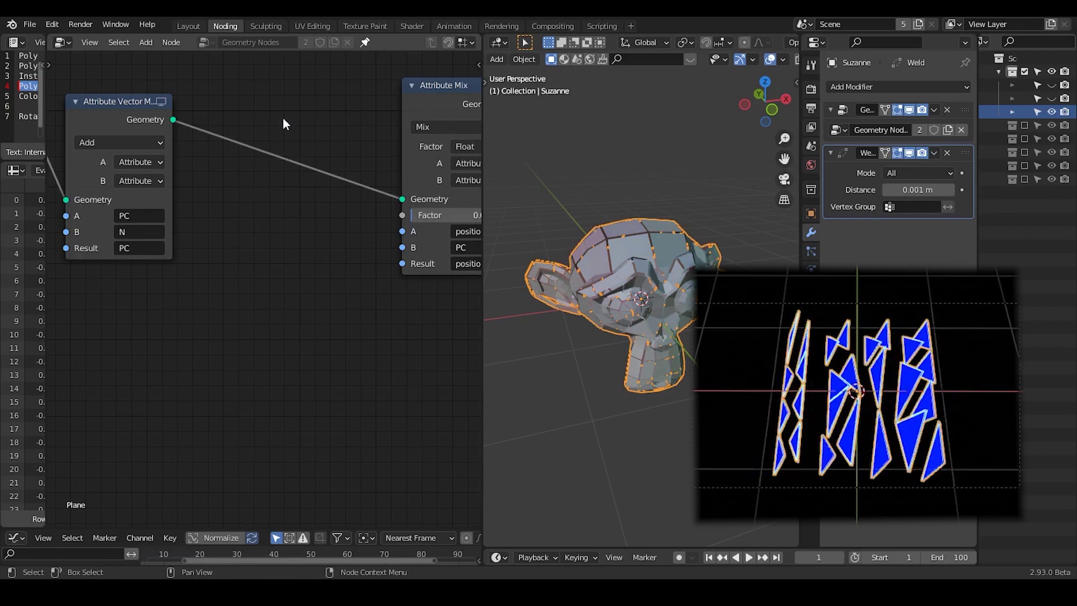
middle_click_drag(598, 317, 356, 316)
middle_click_drag(345, 97, 260, 283)
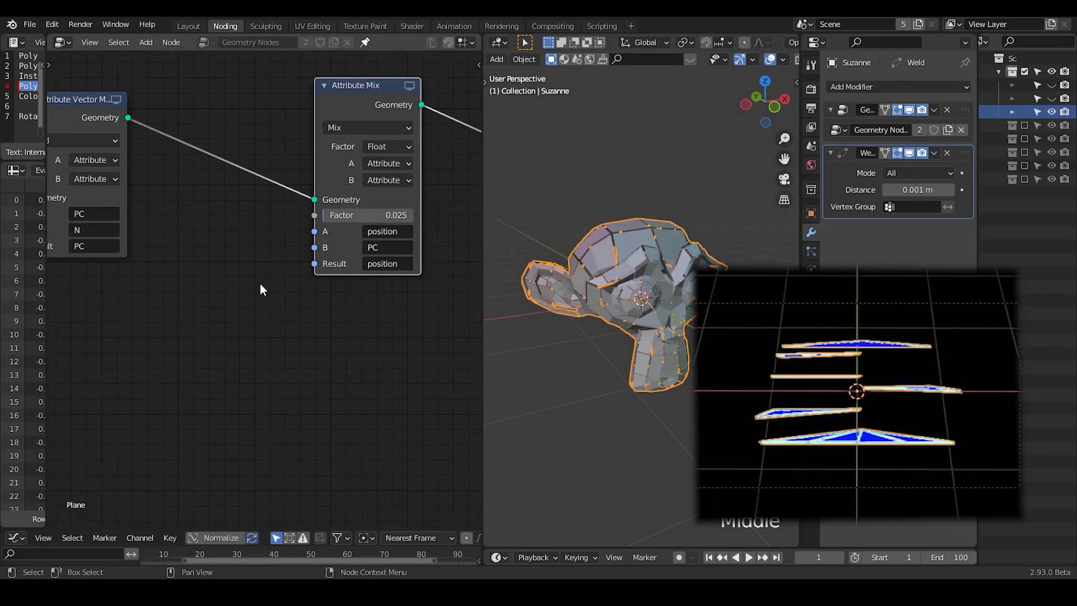
middle_click_drag(597, 244, 608, 276)
left_click_drag(367, 214, 402, 214)
left_click_drag(377, 215, 351, 215)
middle_click_drag(183, 225, 295, 269)
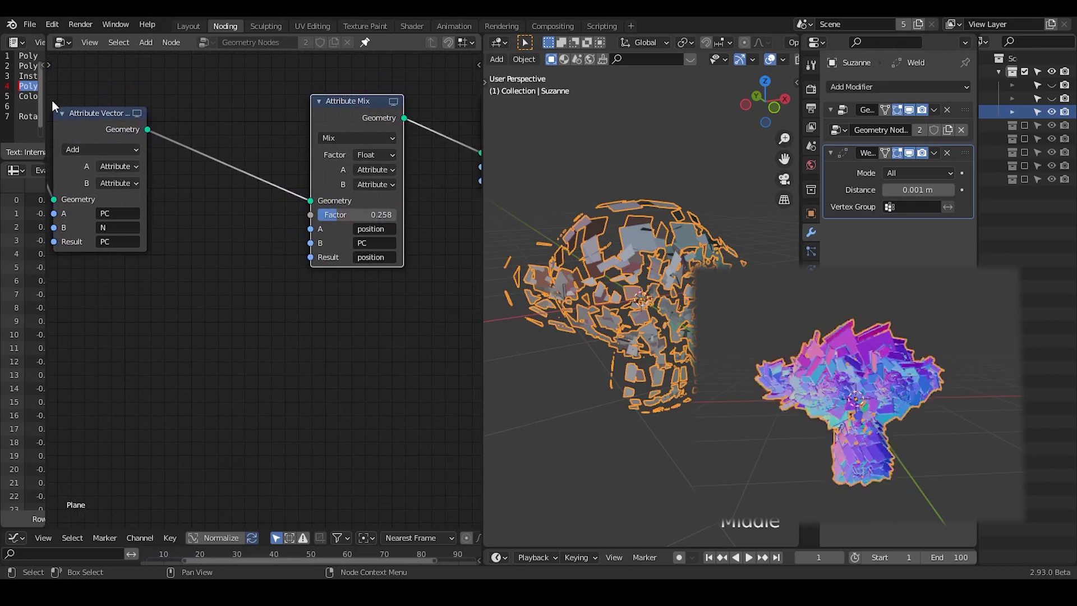
left_click_drag(44, 104, 103, 96)
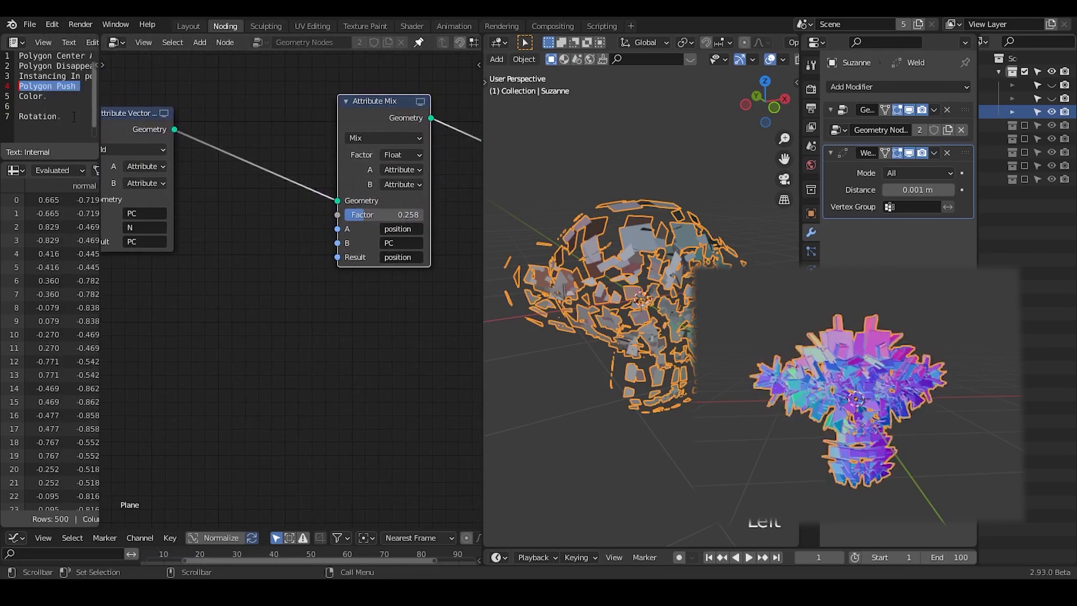
left_click(278, 226)
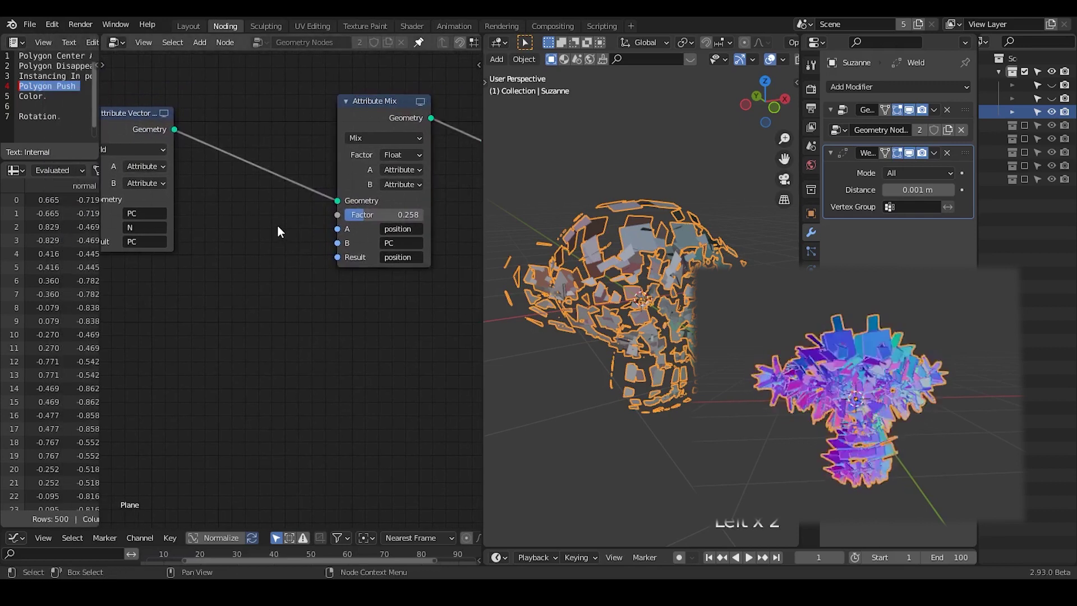